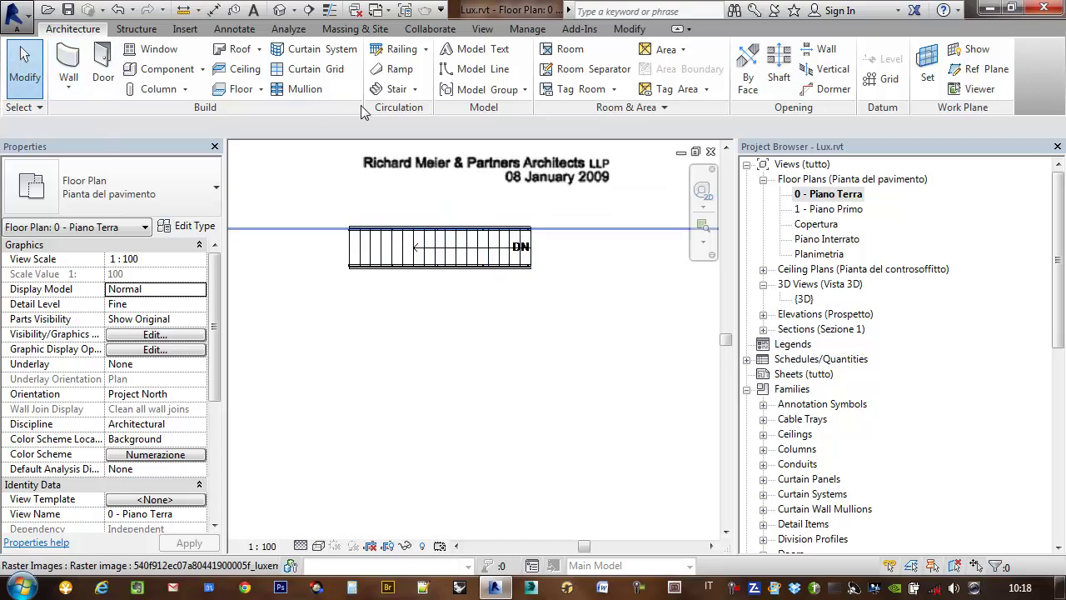
Start a Stair by Sketch from 0 - Piano Terra to 1 - Piano Primo.
click(416, 90)
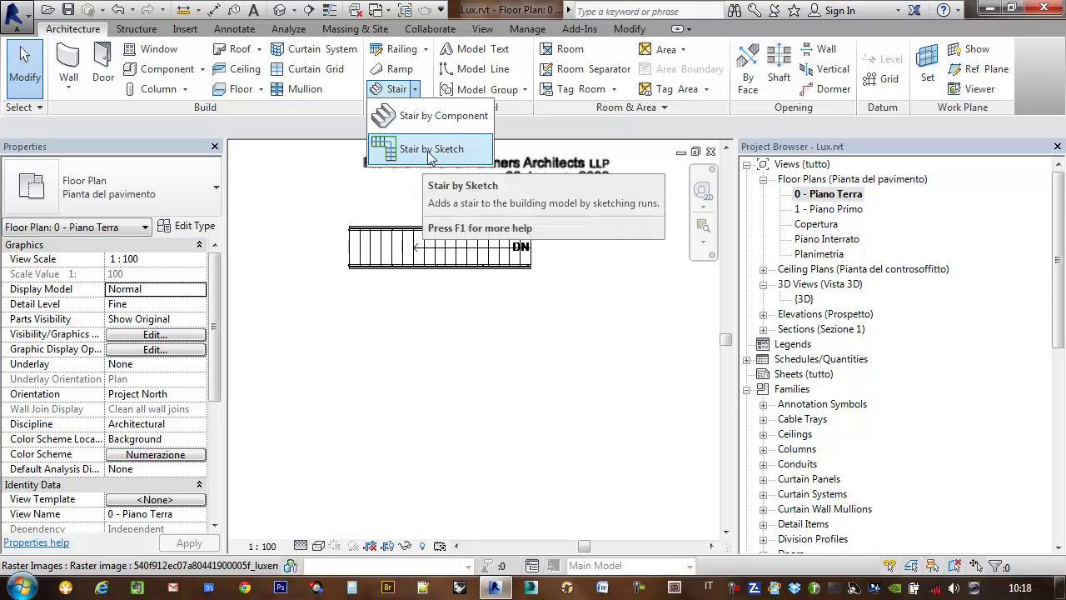
mouse_move(430, 149)
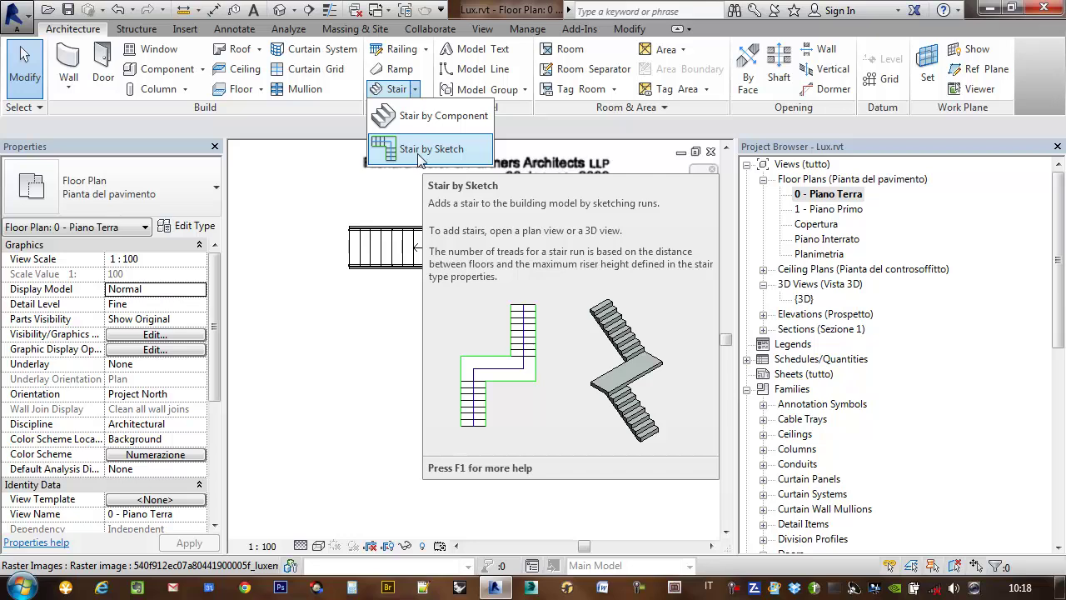
click(420, 157)
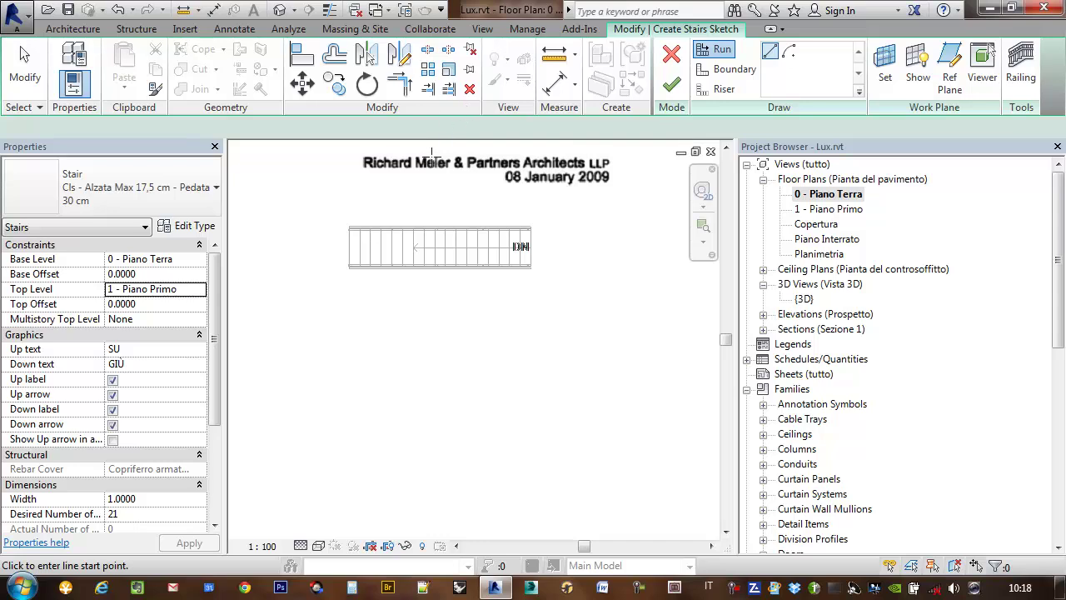
middle_drag(459, 254, 471, 191)
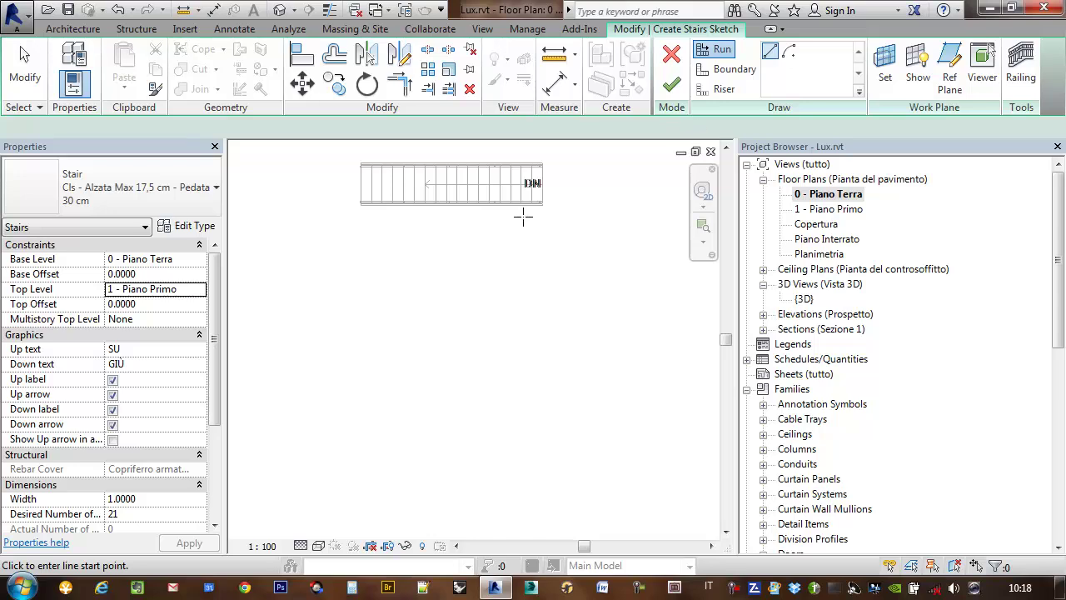
scroll(471, 187, up, 1)
scroll(478, 192, up, 1)
scroll(508, 218, up, 1)
middle_drag(512, 223, 515, 215)
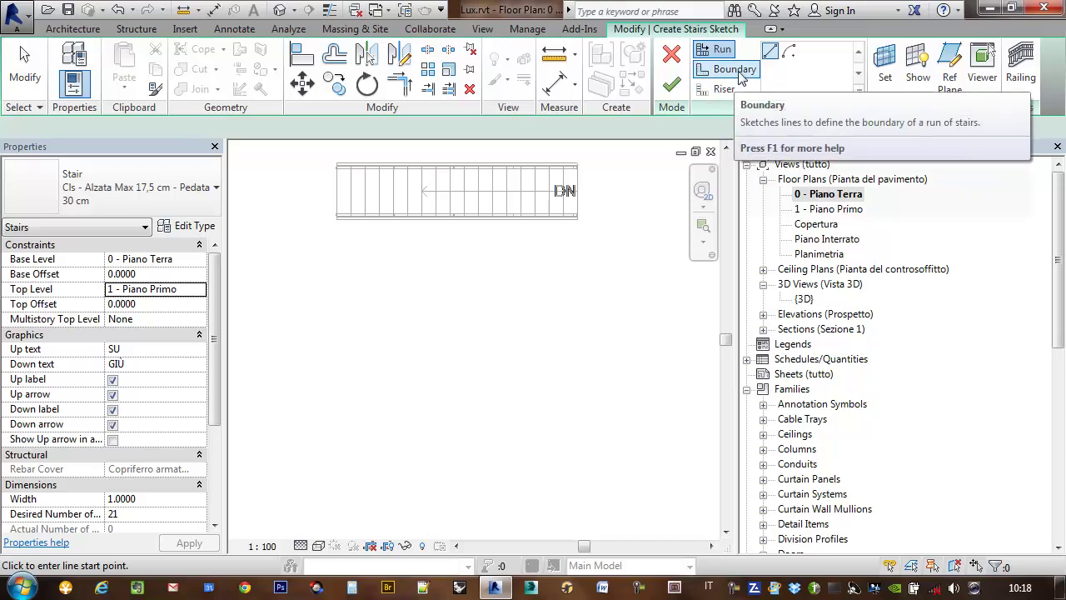
Draw two parallel horizontal stair boundary lines, 6.9000 long, below the existing stair.
click(740, 75)
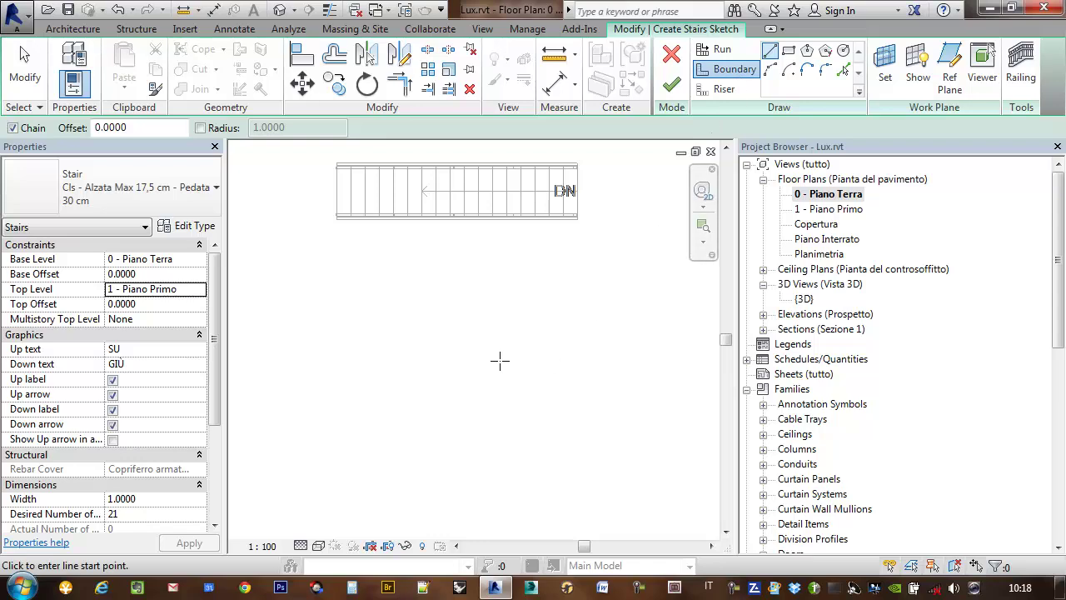
click(327, 356)
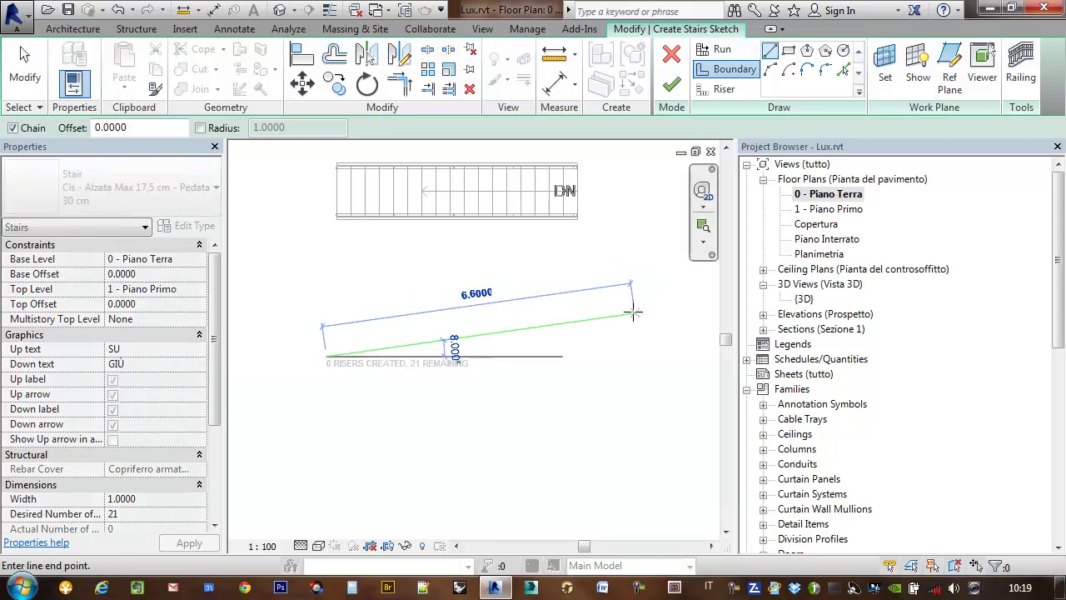
click(651, 356)
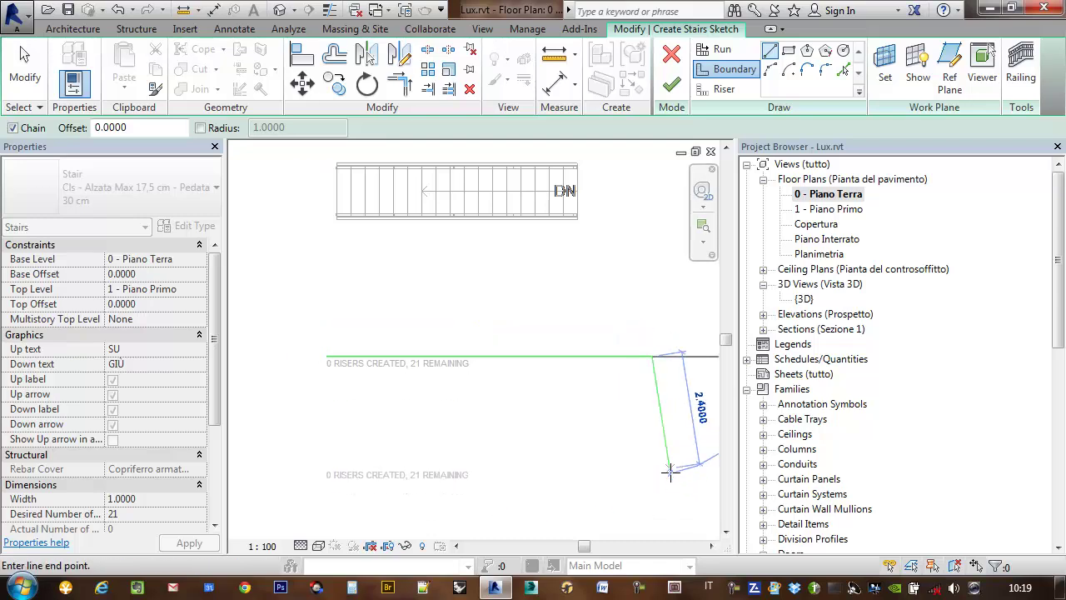
key(Escape)
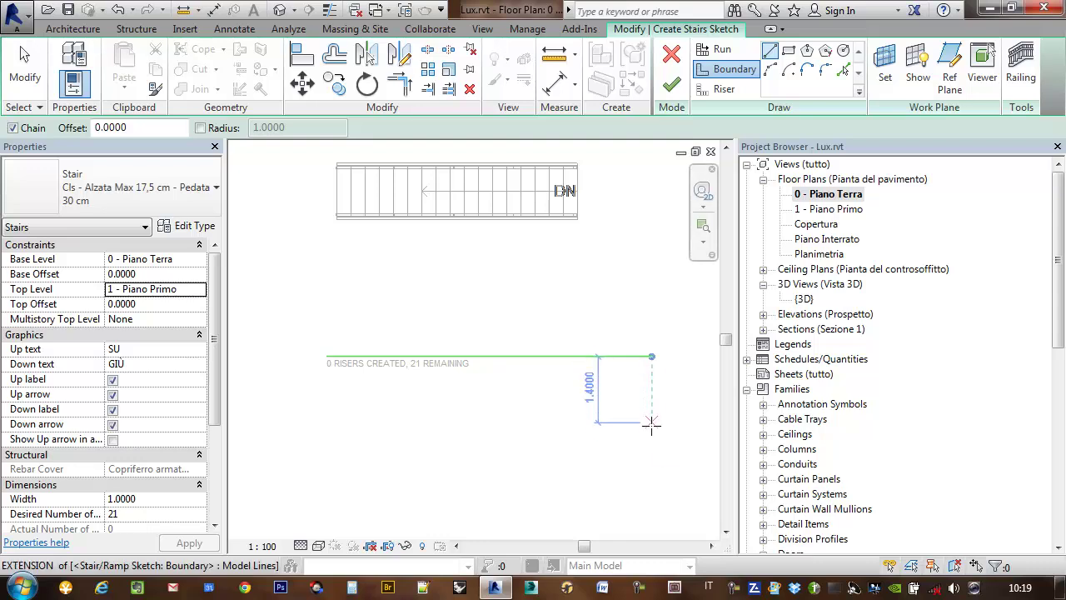
click(651, 422)
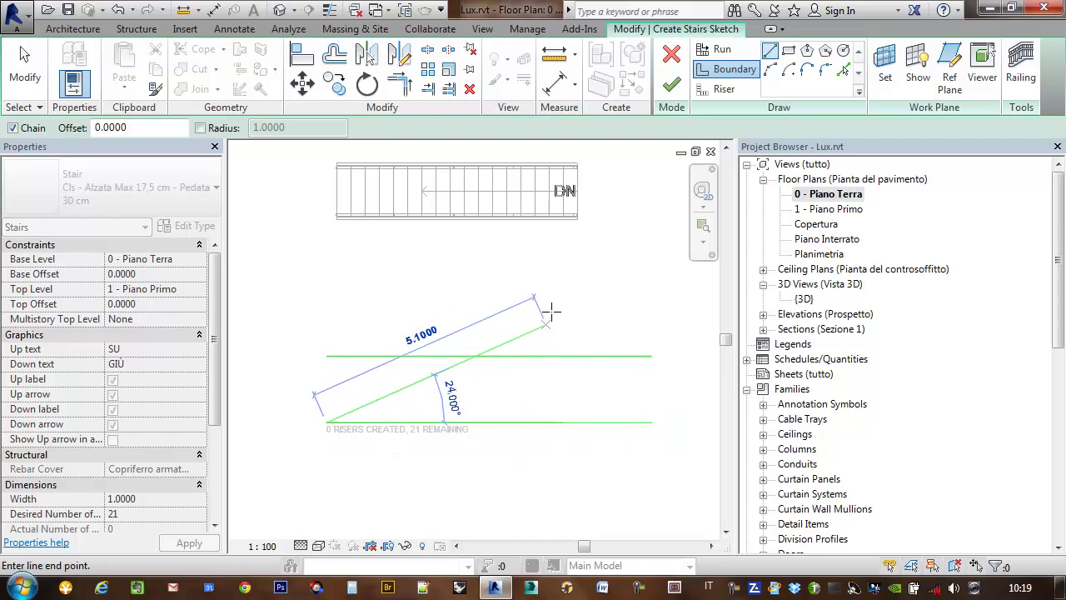
key(Escape)
middle_drag(566, 376, 542, 311)
middle_drag(513, 350, 576, 373)
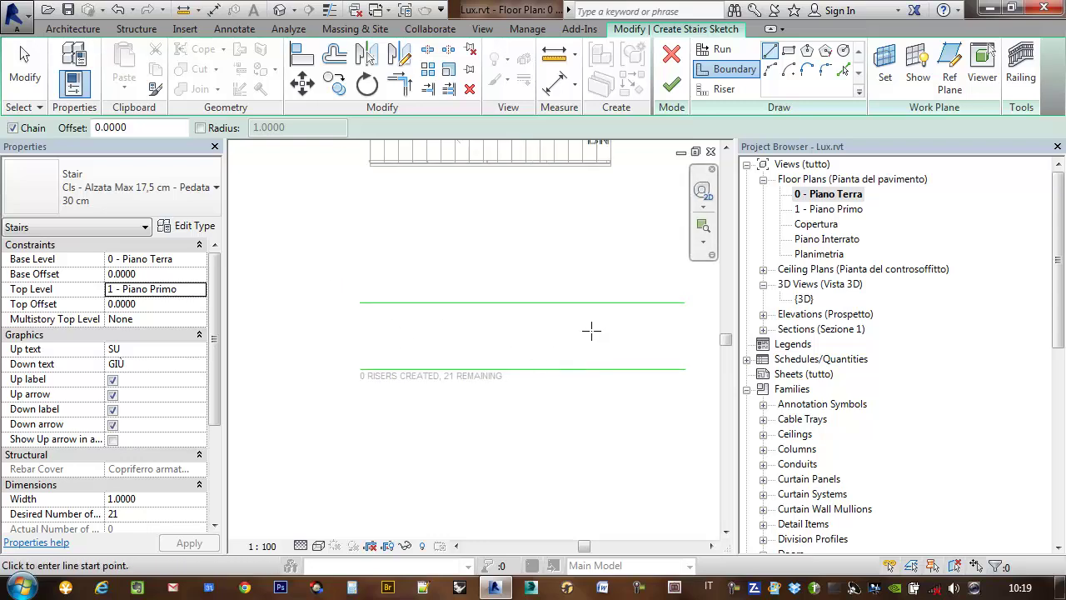
middle_drag(591, 328, 536, 325)
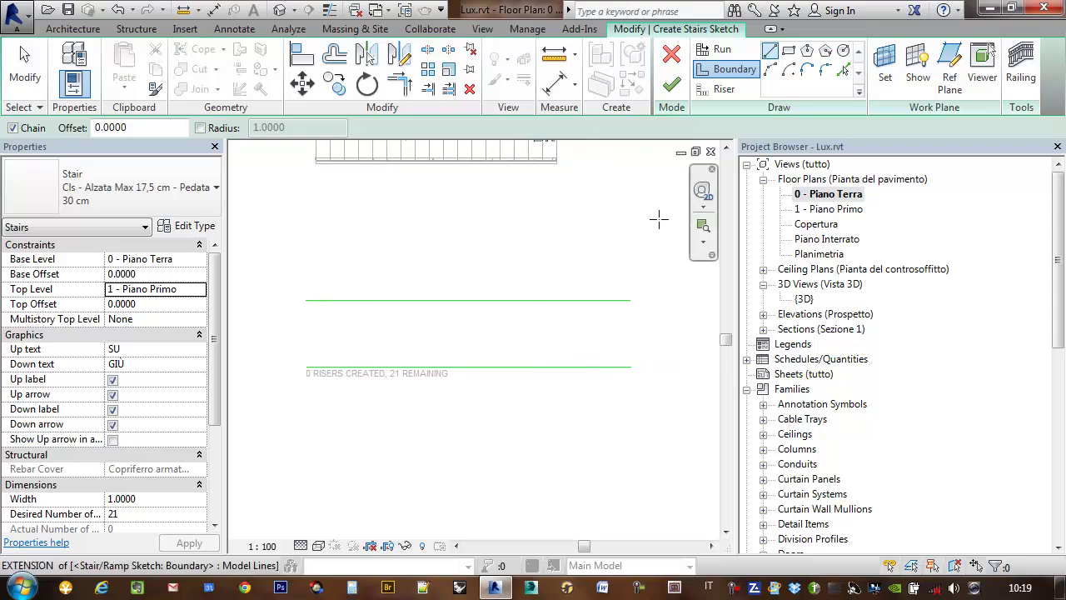
Sketch an arc boundary curving from the lower line's left end.
click(806, 70)
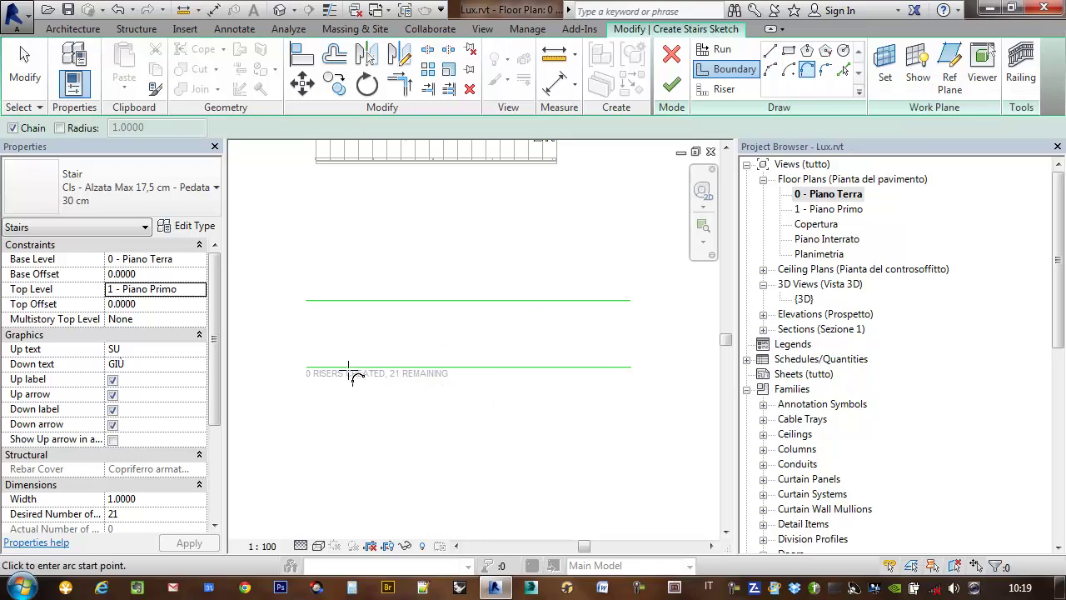
click(772, 71)
click(315, 423)
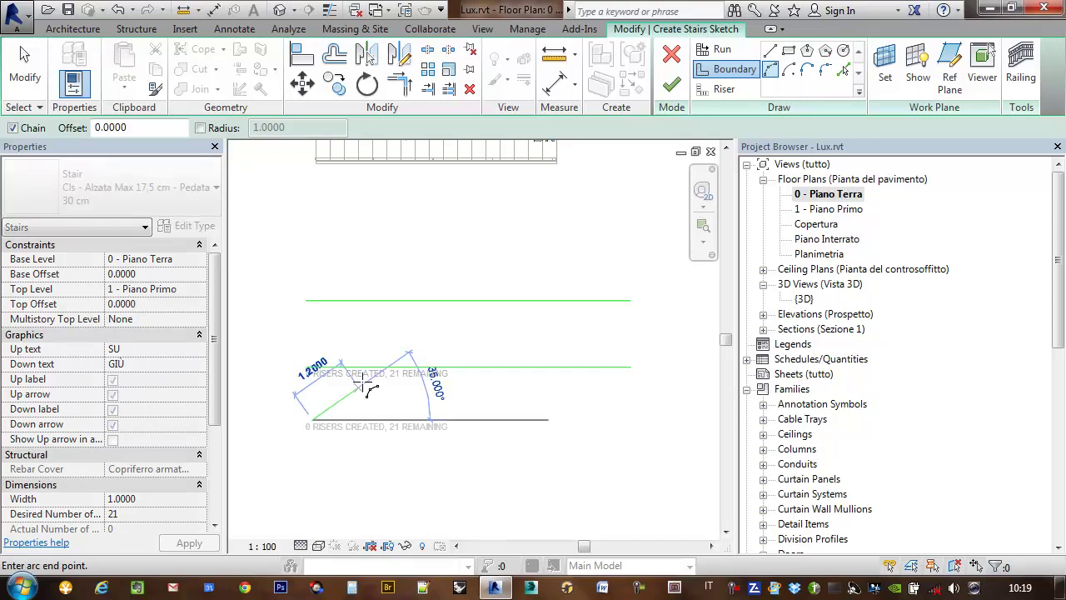
click(392, 366)
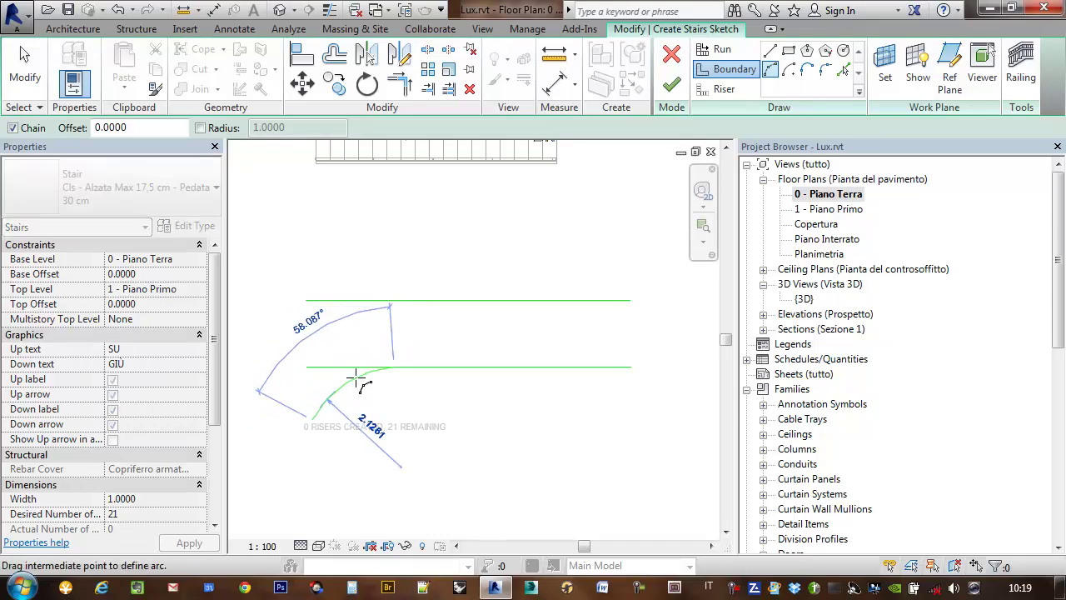
click(352, 375)
Draw a slanted boundary line angling down to the right on the lower boundary.
middle_drag(502, 375, 474, 369)
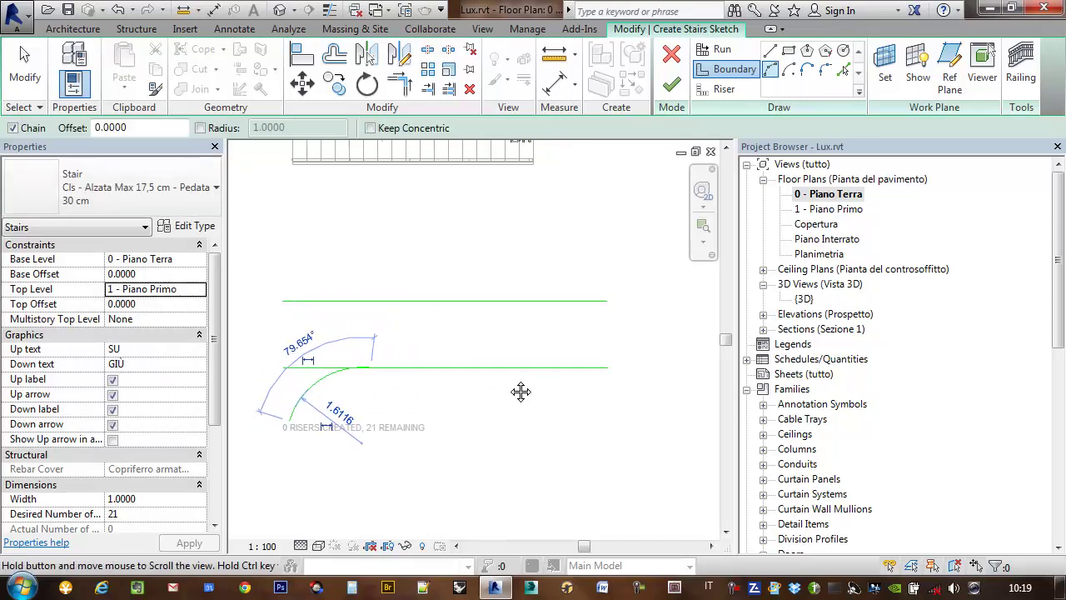
scroll(410, 358, down, 1)
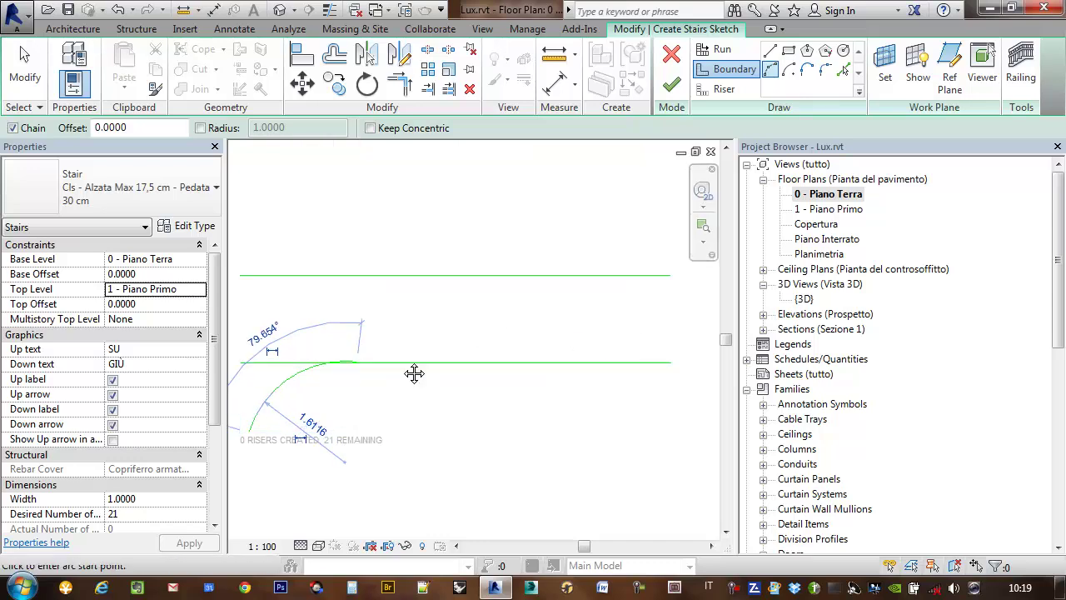
middle_drag(483, 350, 471, 369)
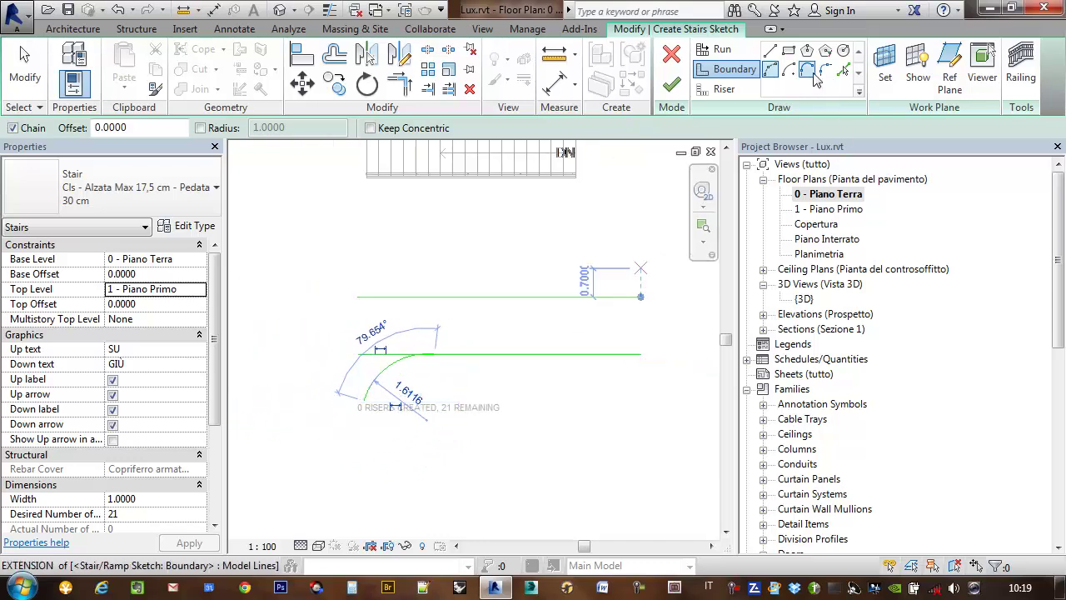
click(770, 50)
click(547, 354)
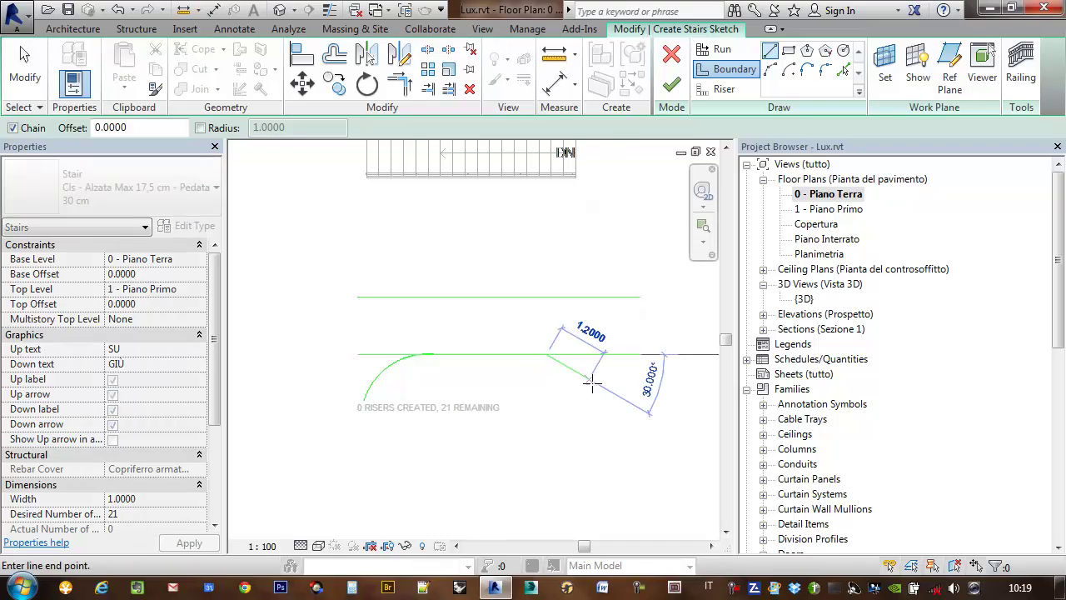
click(638, 406)
key(Escape)
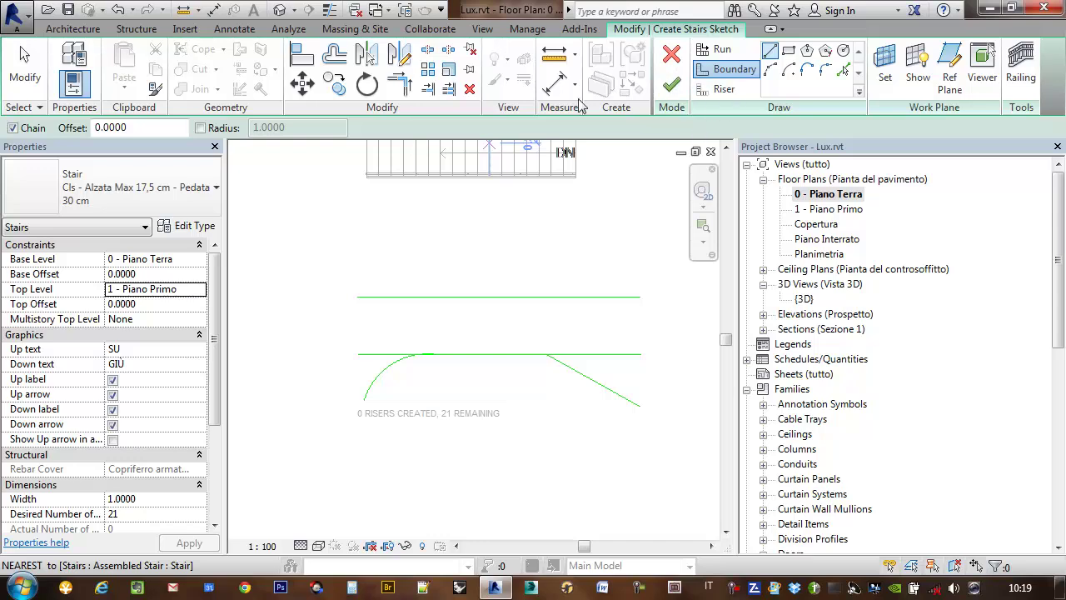
Trim the lower line to corners with the arc and the slanted line.
click(403, 87)
click(451, 354)
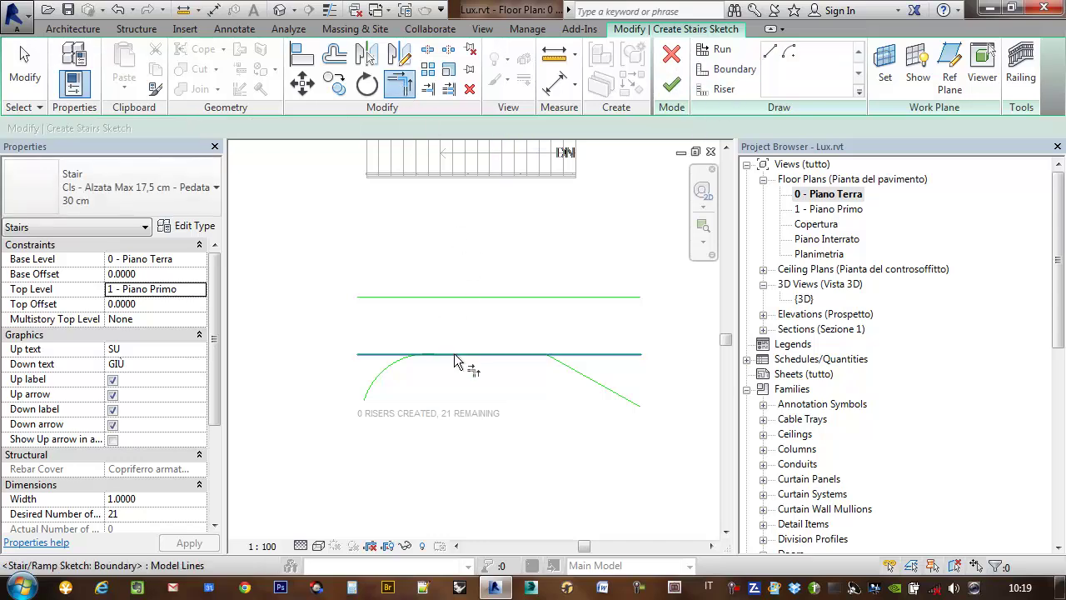
click(393, 367)
click(525, 363)
click(583, 374)
middle_drag(655, 421, 641, 390)
key(Escape)
Inspect the upper boundary line's dimensions in the sketch.
middle_drag(643, 288, 607, 288)
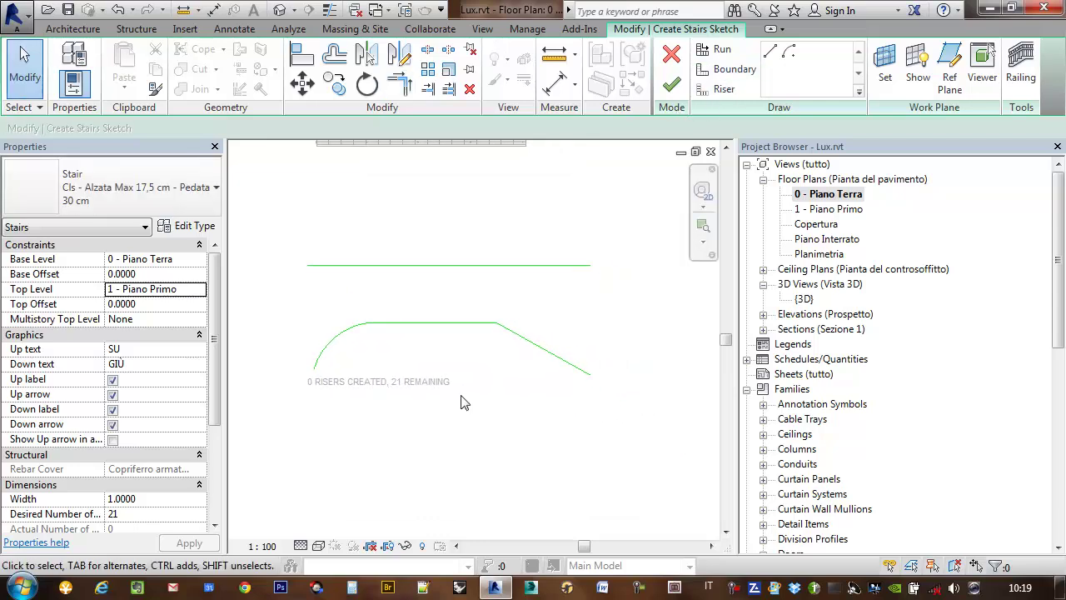
middle_drag(346, 321, 385, 375)
right_click(333, 415)
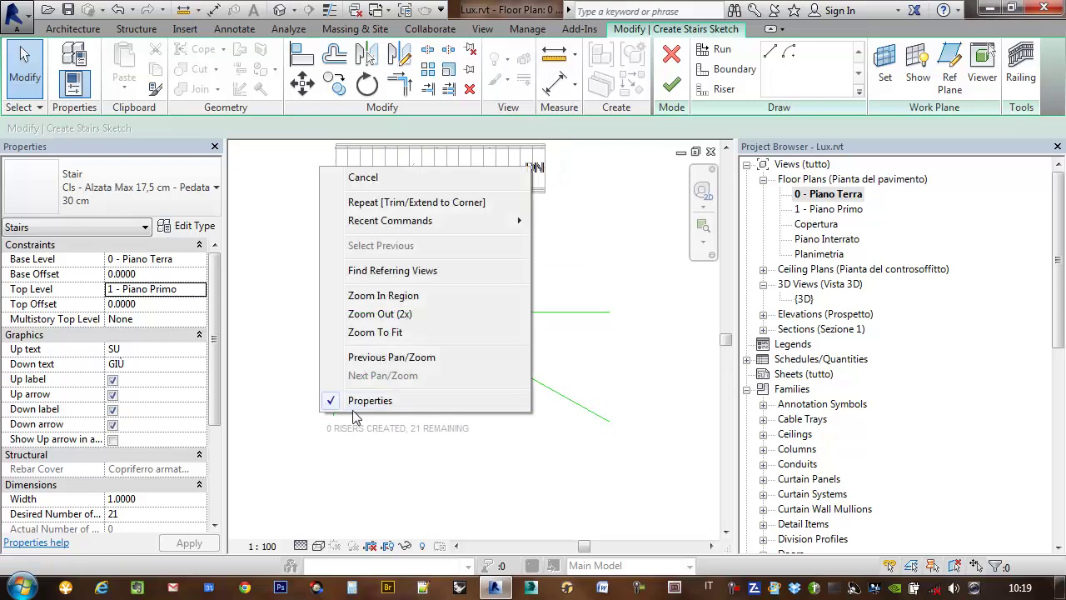
click(314, 437)
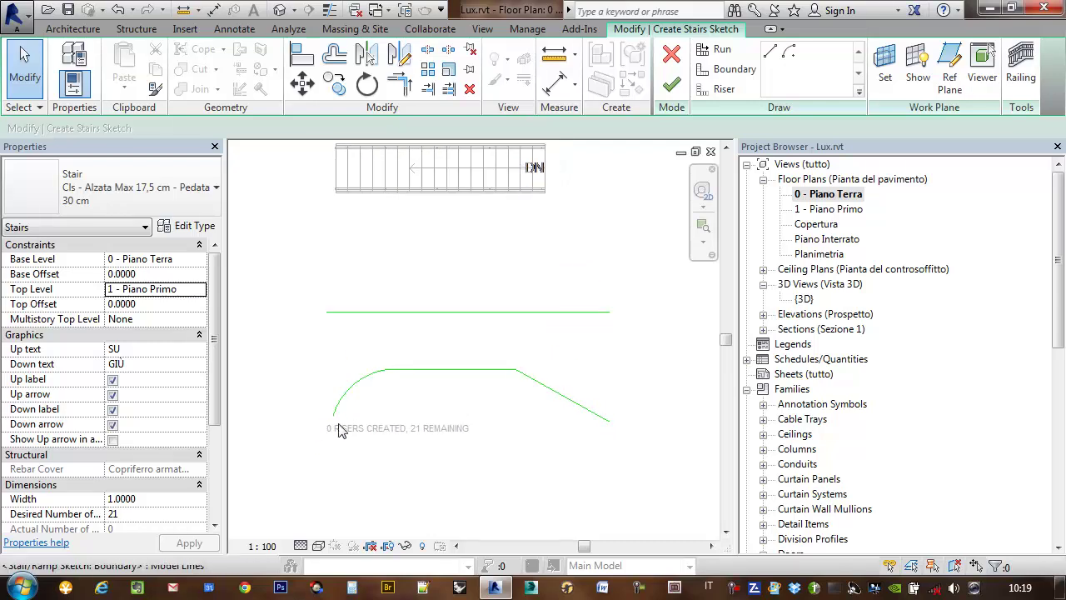
click(347, 312)
key(Escape)
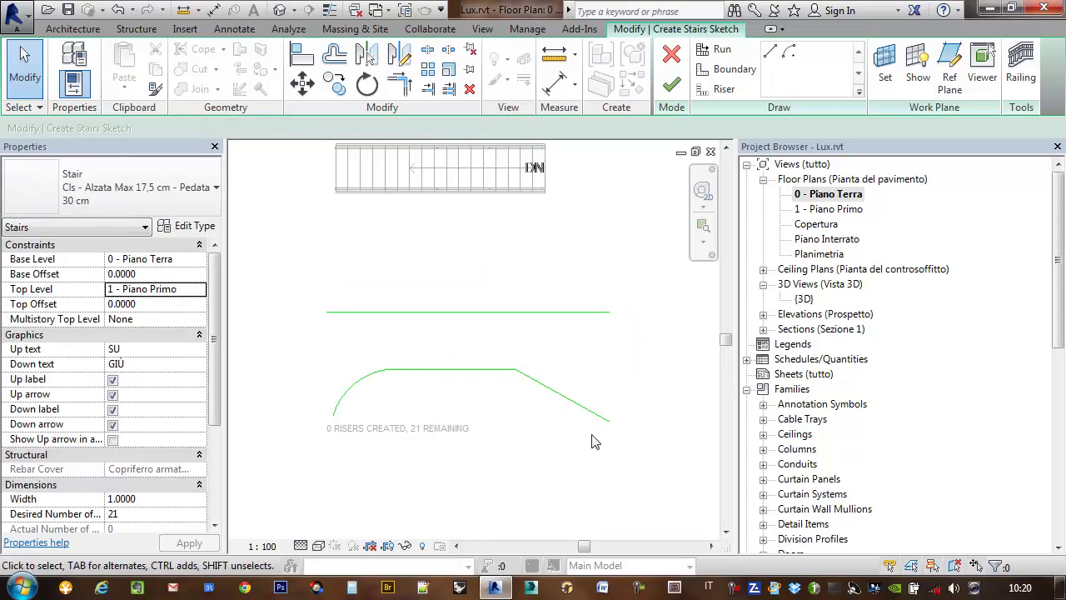
Draw the first riser from the upper line's end to the lower boundary's end.
click(718, 89)
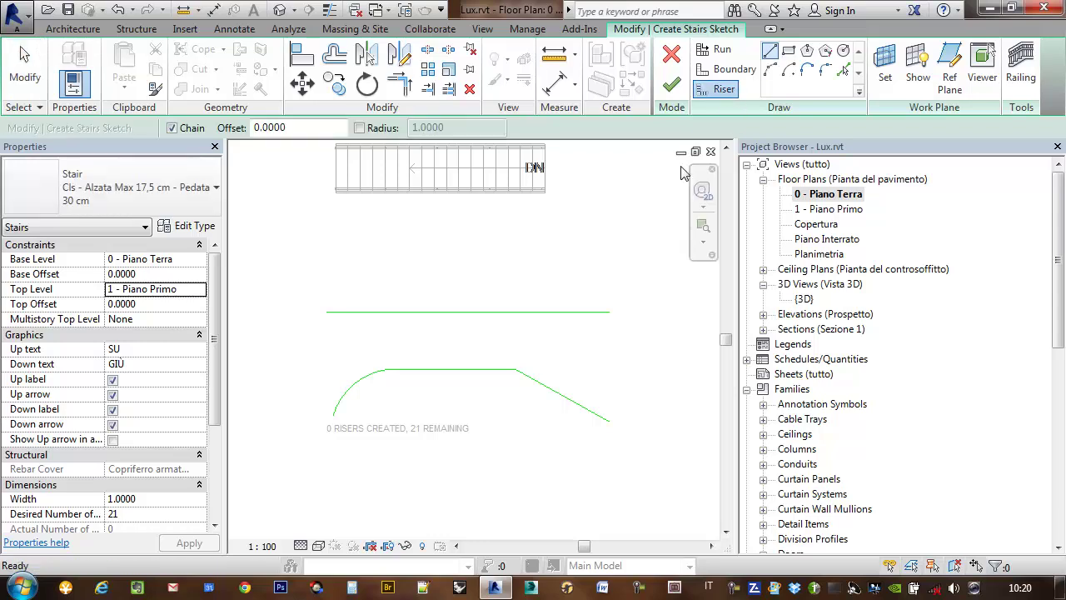
click(610, 312)
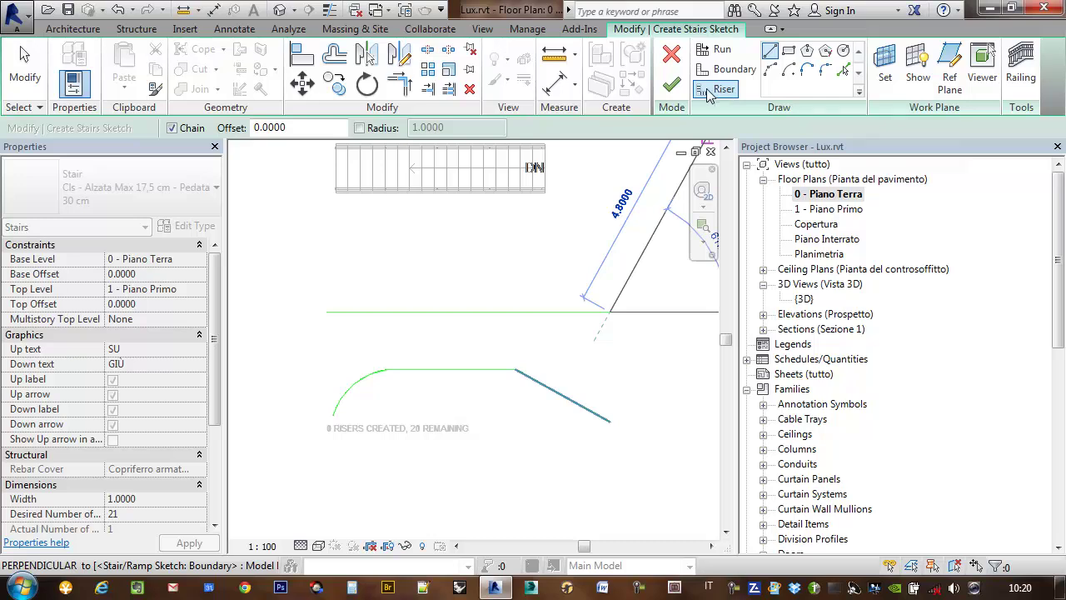
click(620, 412)
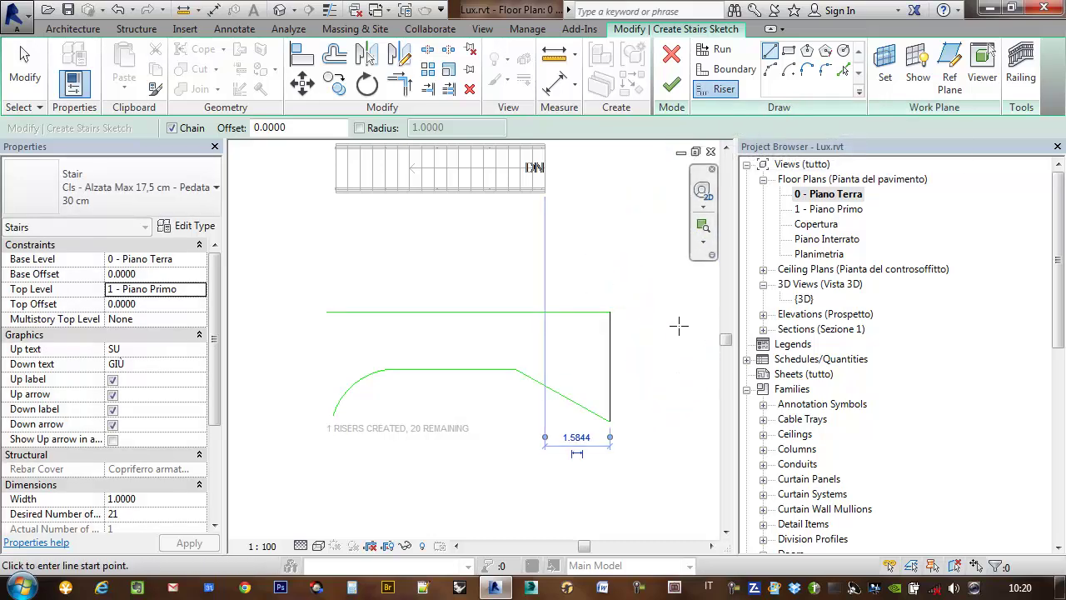
key(Escape)
key(Escape)
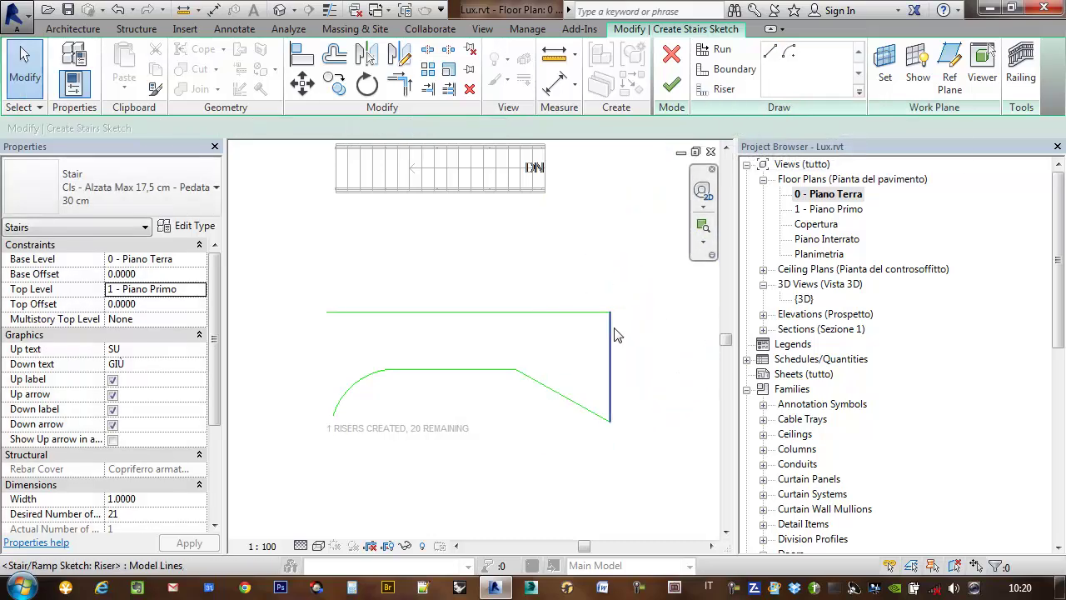
click(610, 341)
middle_drag(617, 333, 634, 294)
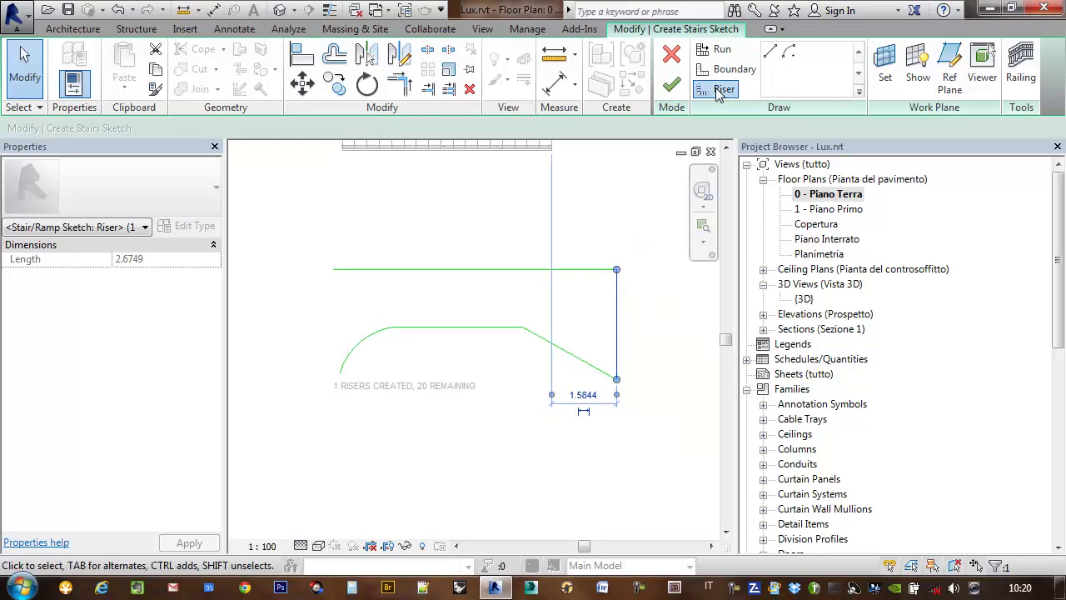
Draw four more vertical risers between the boundaries, reaching 5 created, 16 remaining.
click(718, 93)
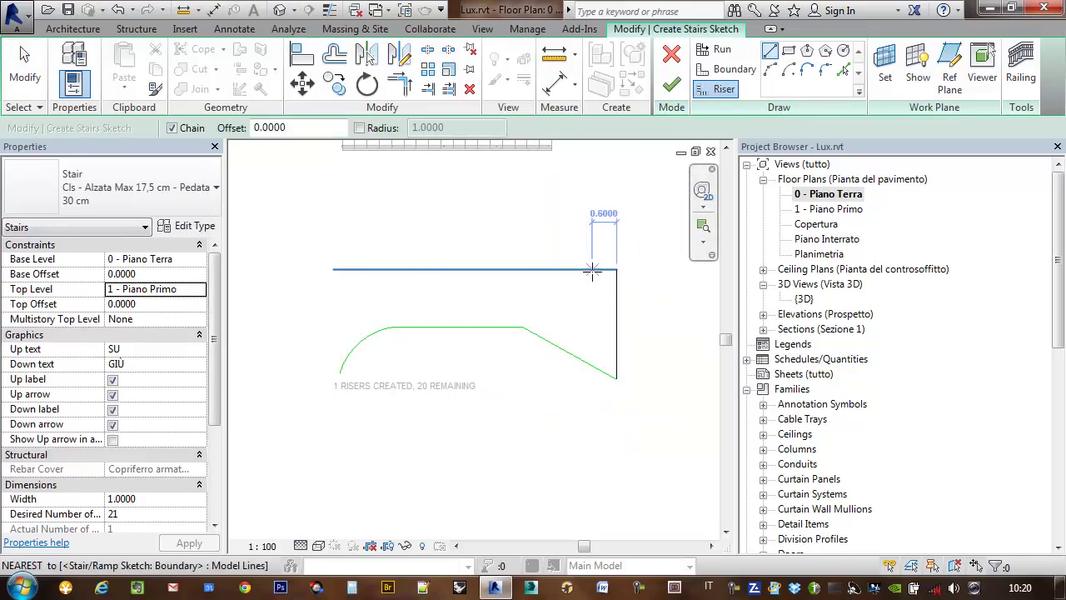
click(593, 269)
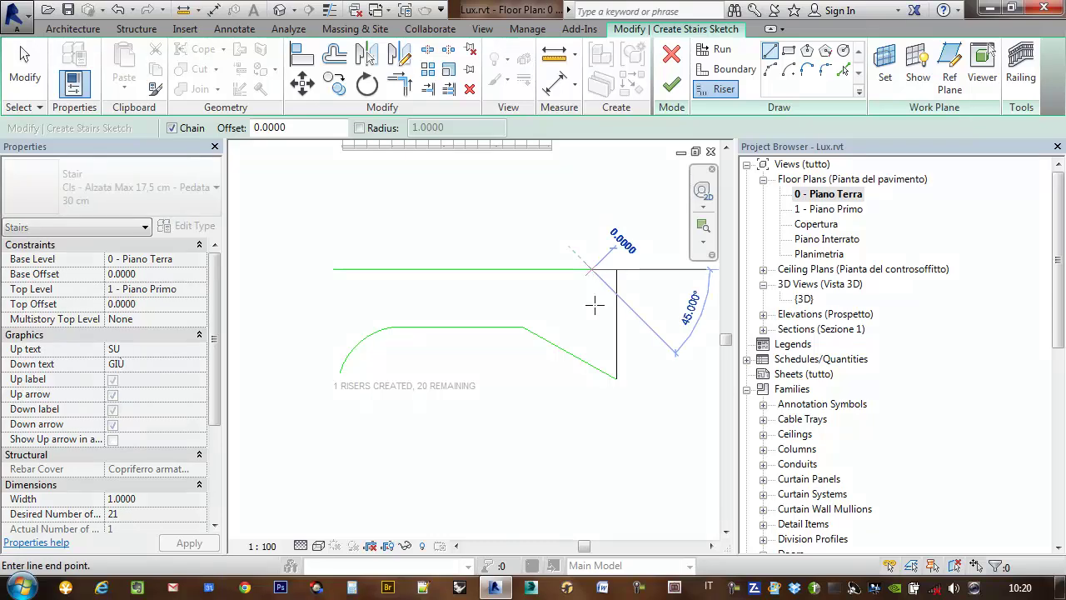
click(597, 367)
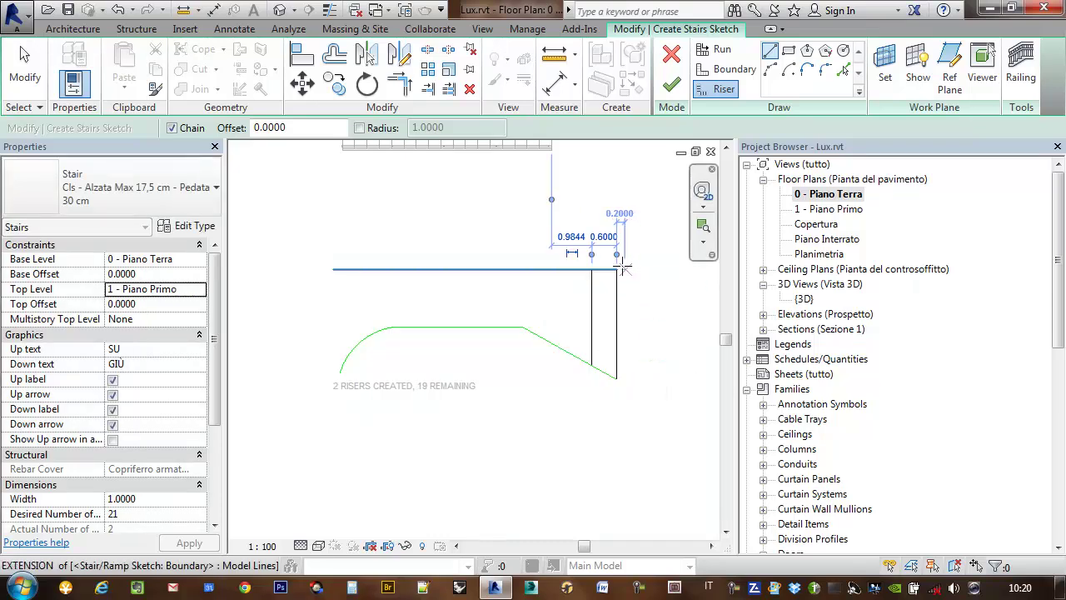
click(567, 268)
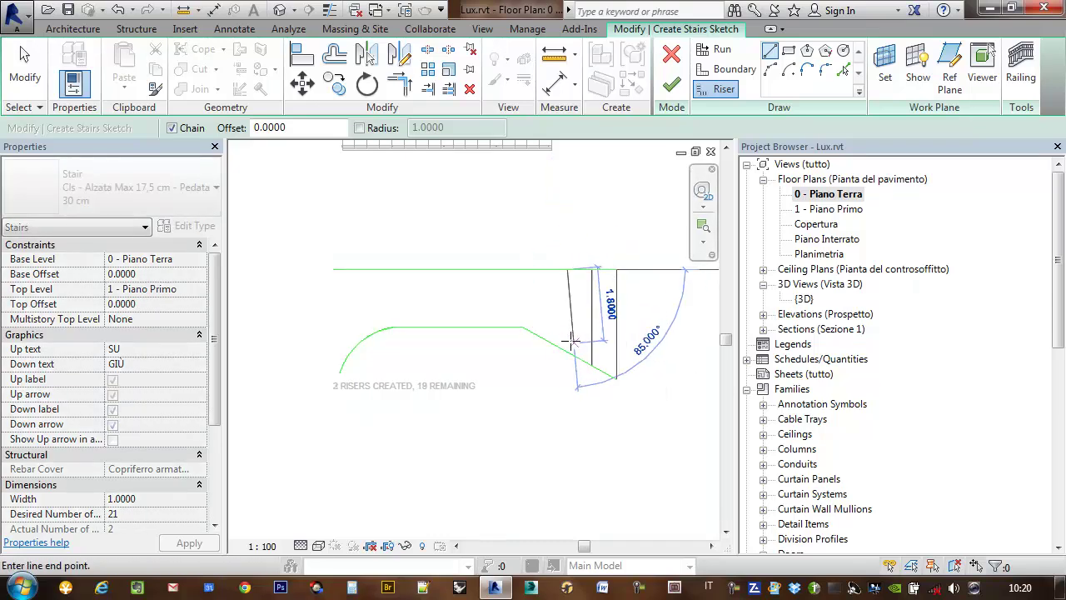
click(567, 351)
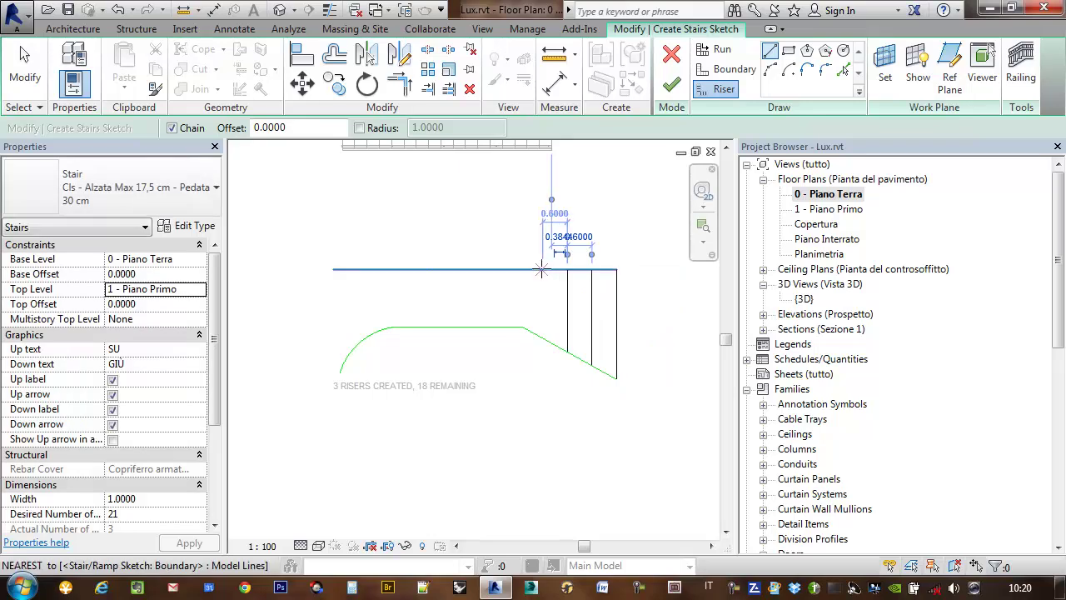
click(541, 269)
click(542, 337)
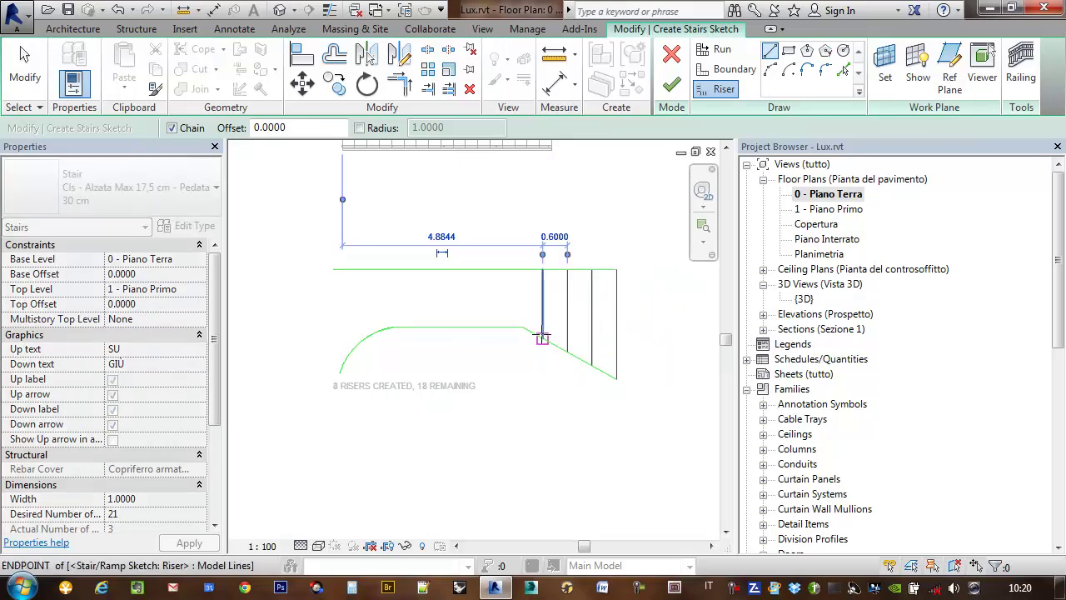
click(516, 269)
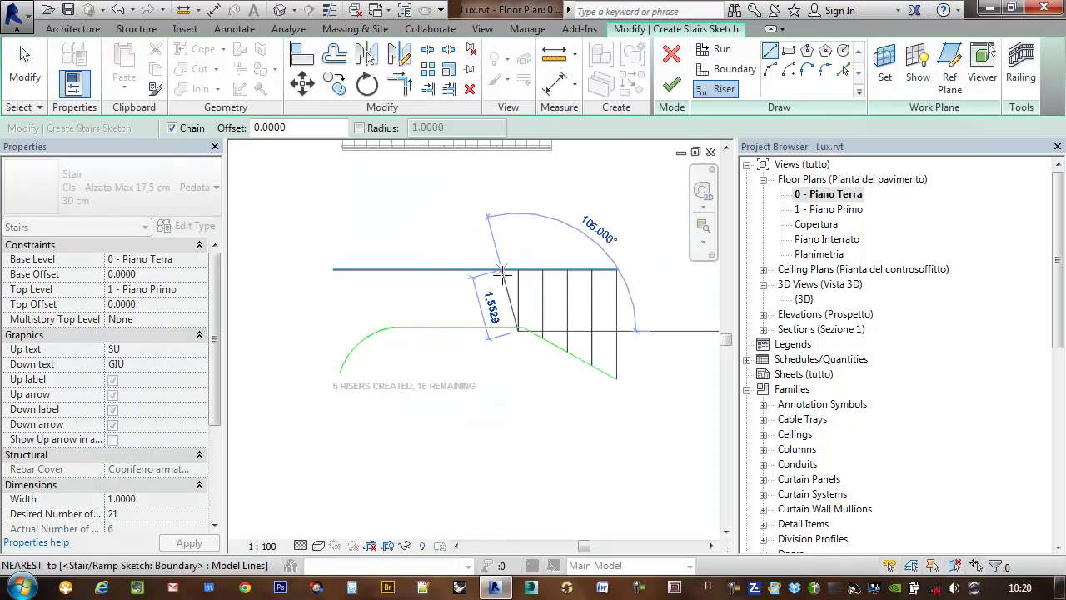
click(517, 328)
scroll(523, 345, up, 3)
Adjust the newest riser's bottom end and select the leftmost riser to move.
key(Escape)
key(Escape)
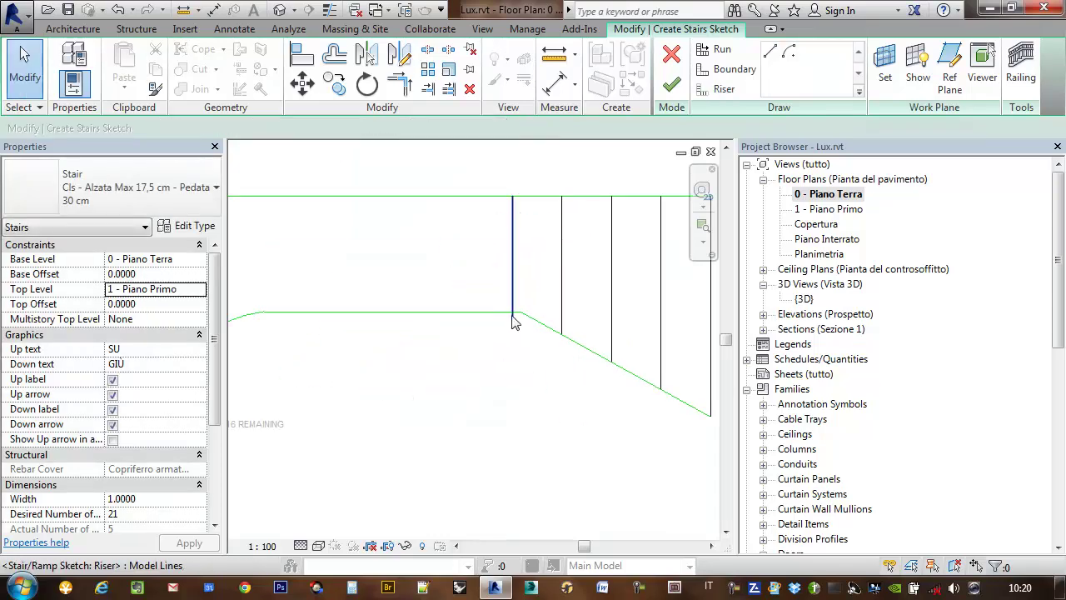
click(513, 320)
drag(513, 320, 514, 313)
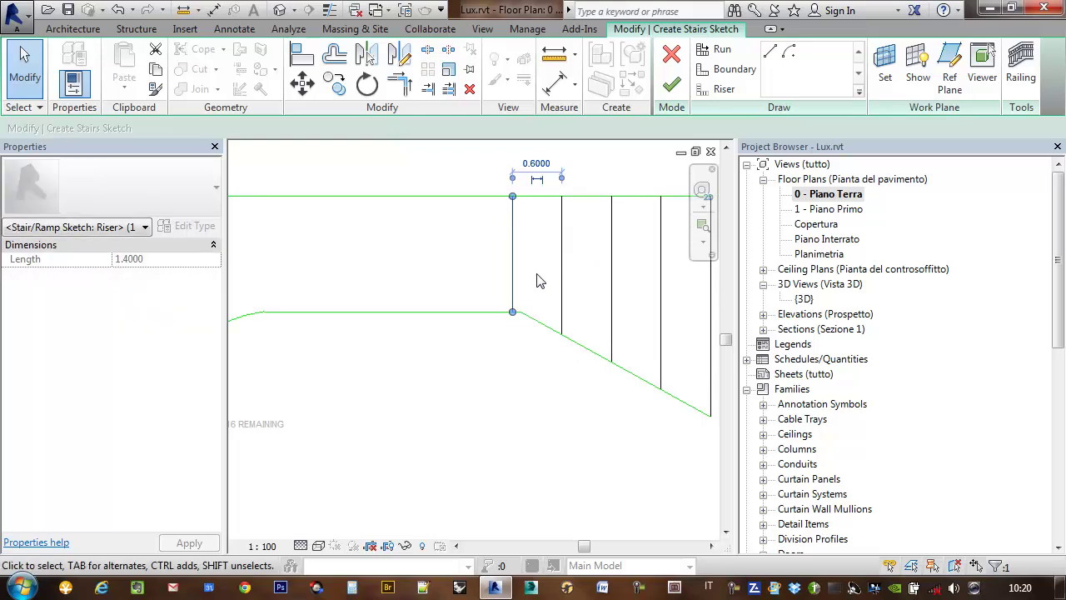
middle_drag(538, 278, 554, 274)
scroll(612, 289, down, 2)
click(602, 283)
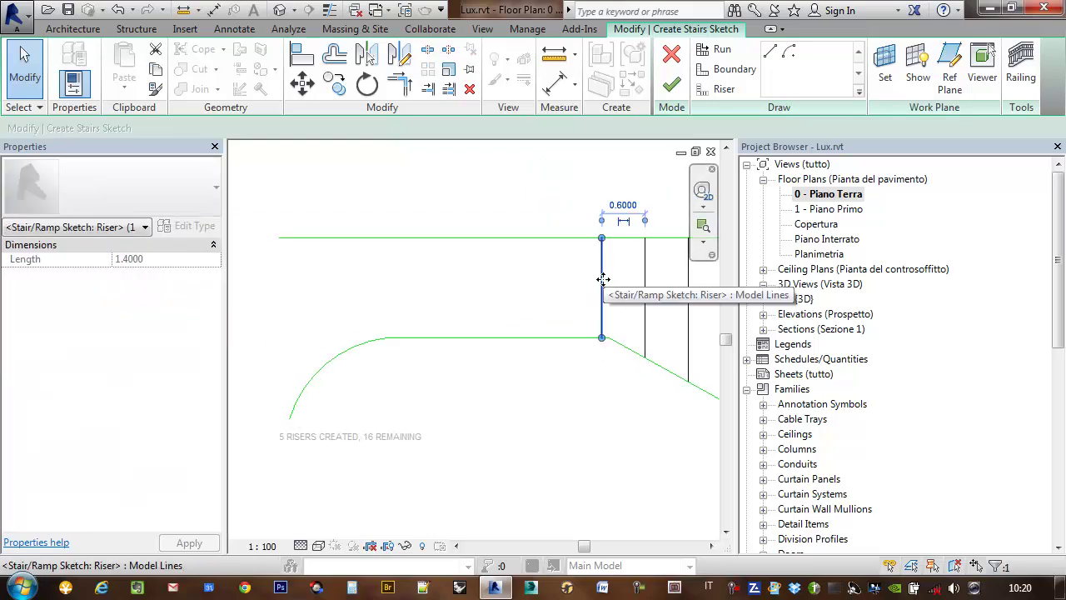
key(m)
key(v)
click(606, 278)
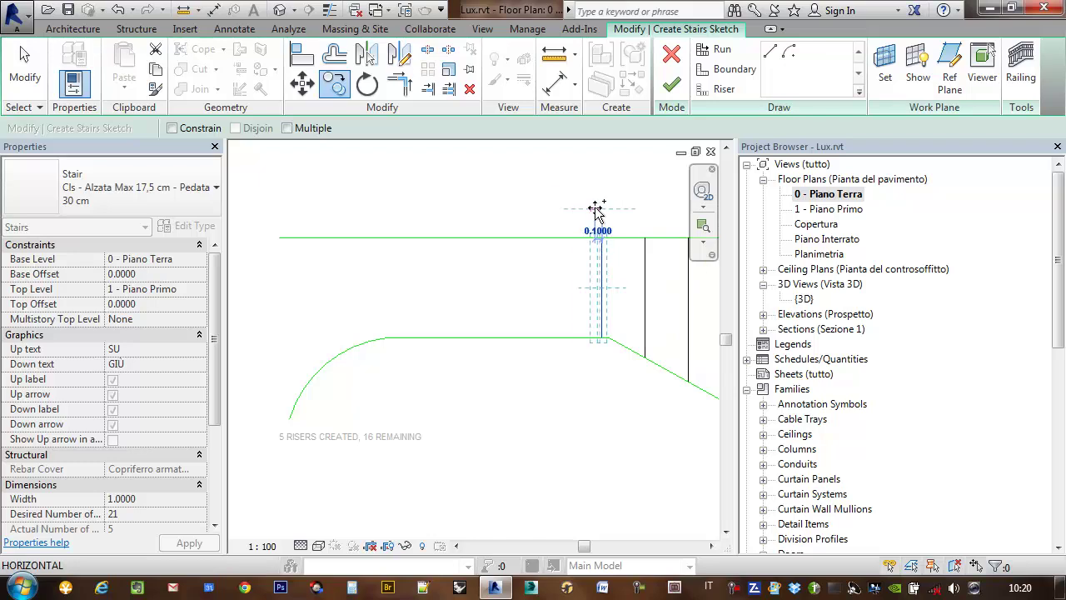
key(Escape)
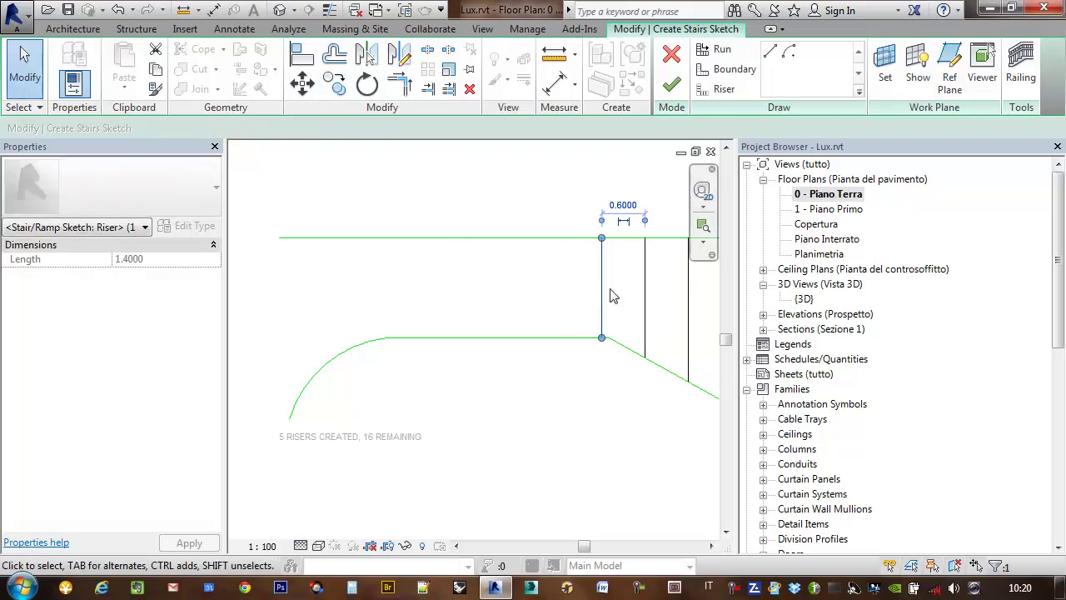
Copy the leftmost riser leftward using Move with Multiple, placing three copies.
click(337, 89)
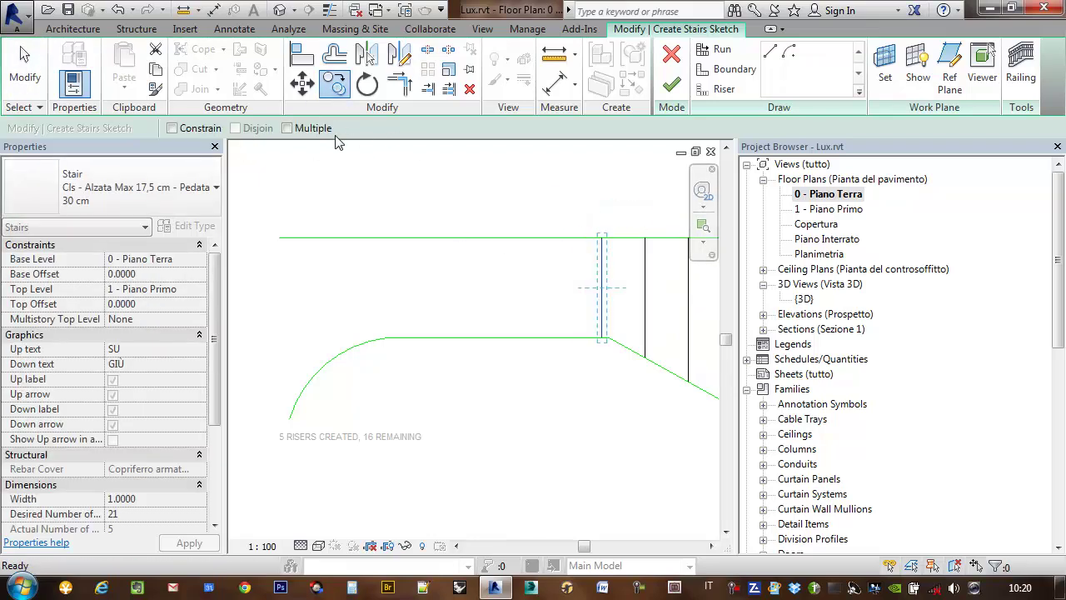
click(287, 128)
click(601, 238)
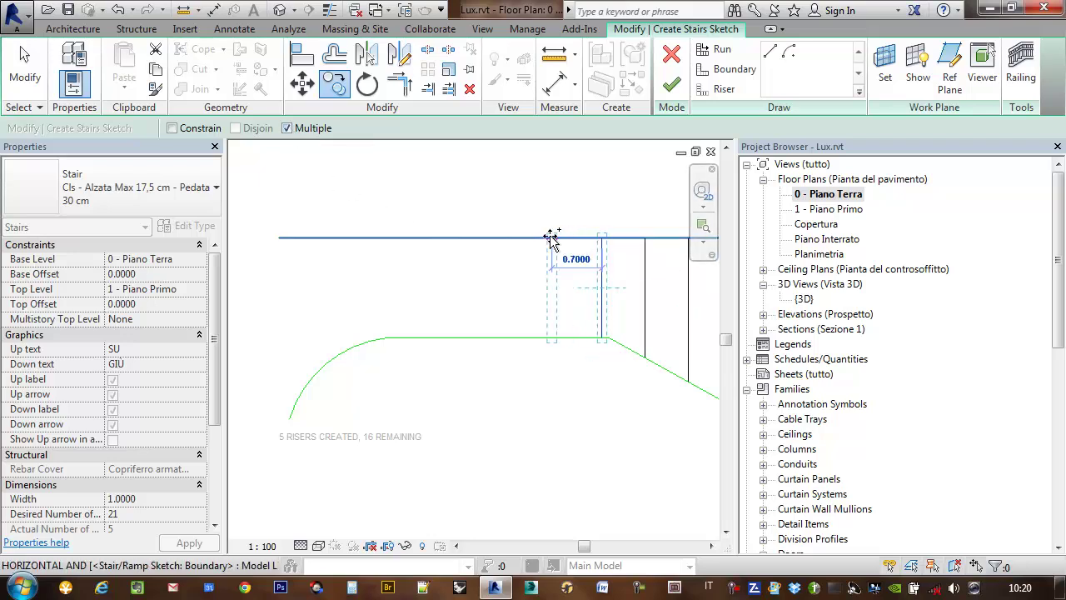
scroll(556, 239, up, 2)
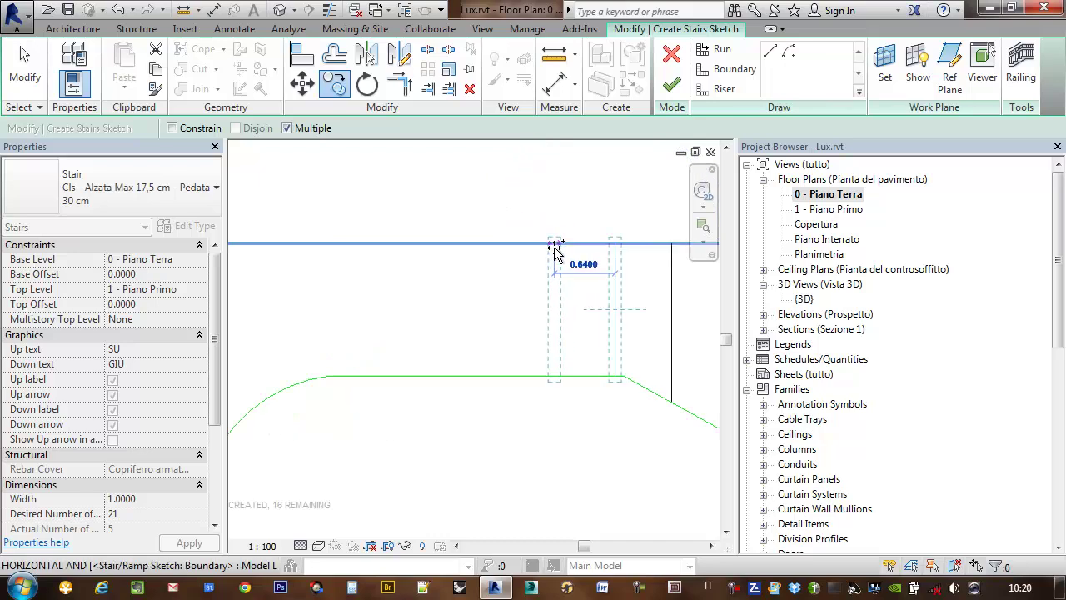
scroll(560, 250, down, 1)
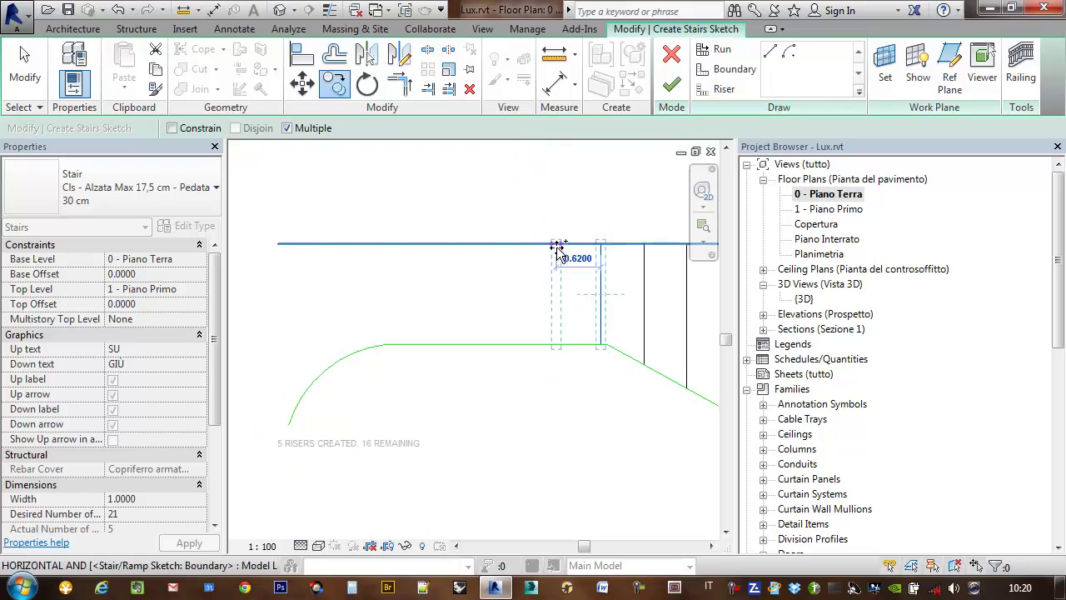
click(559, 249)
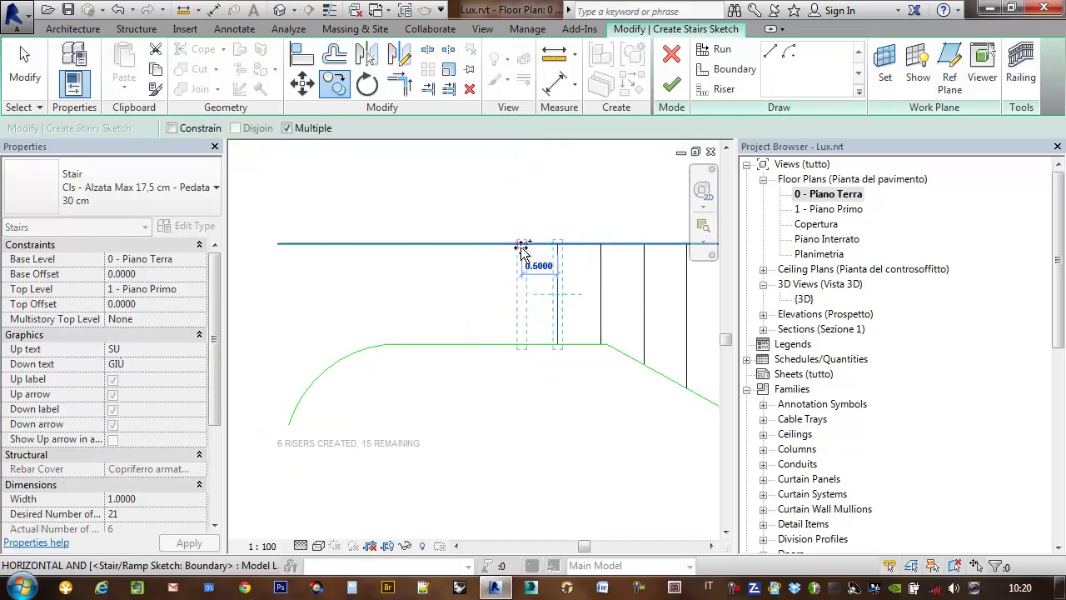
click(517, 249)
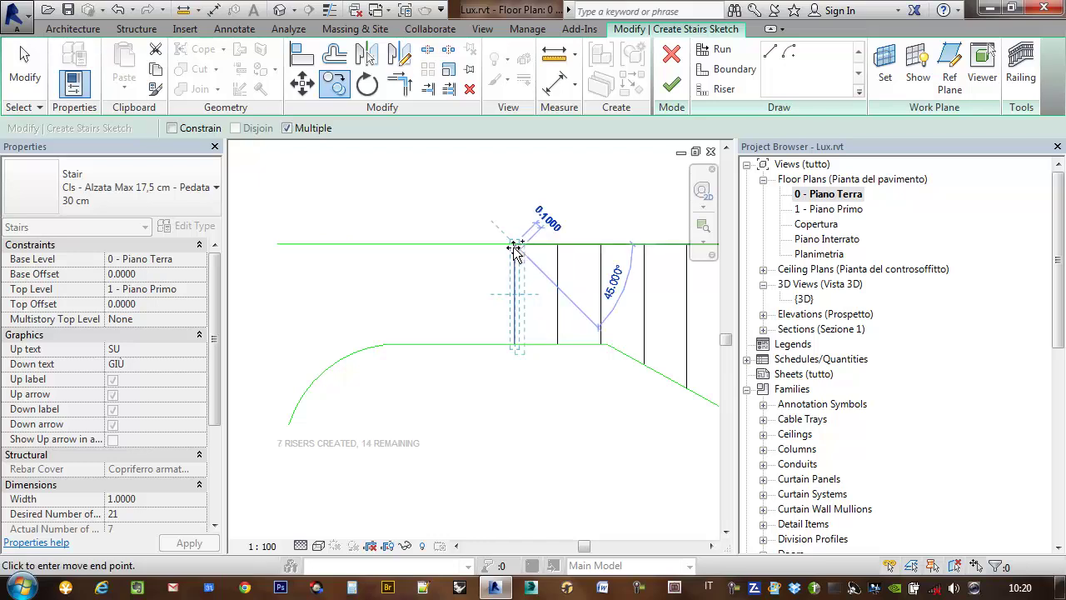
click(471, 248)
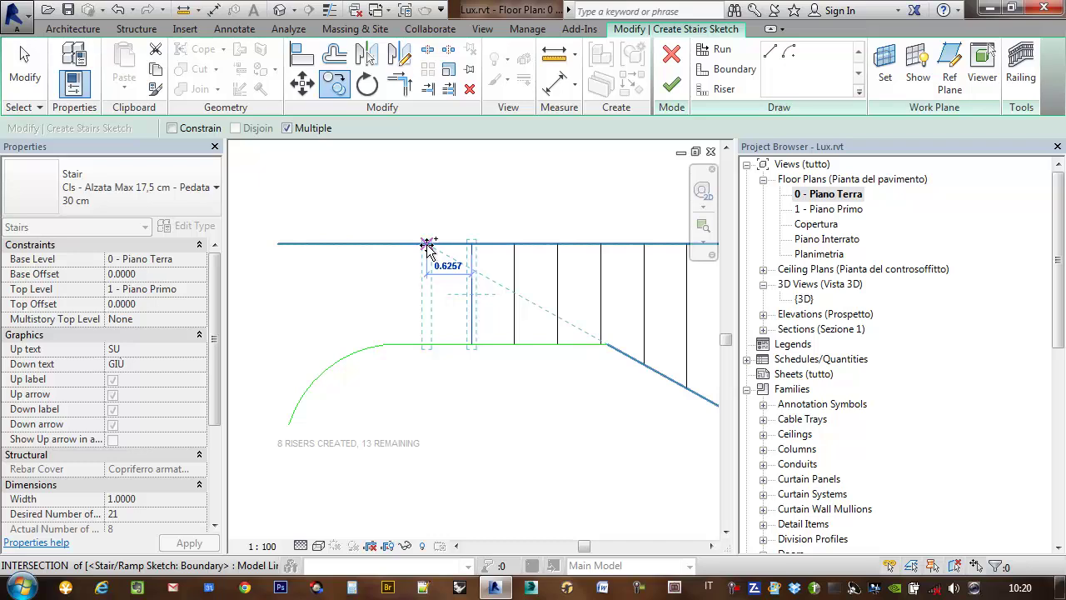
middle_drag(427, 247, 514, 250)
scroll(515, 247, down, 2)
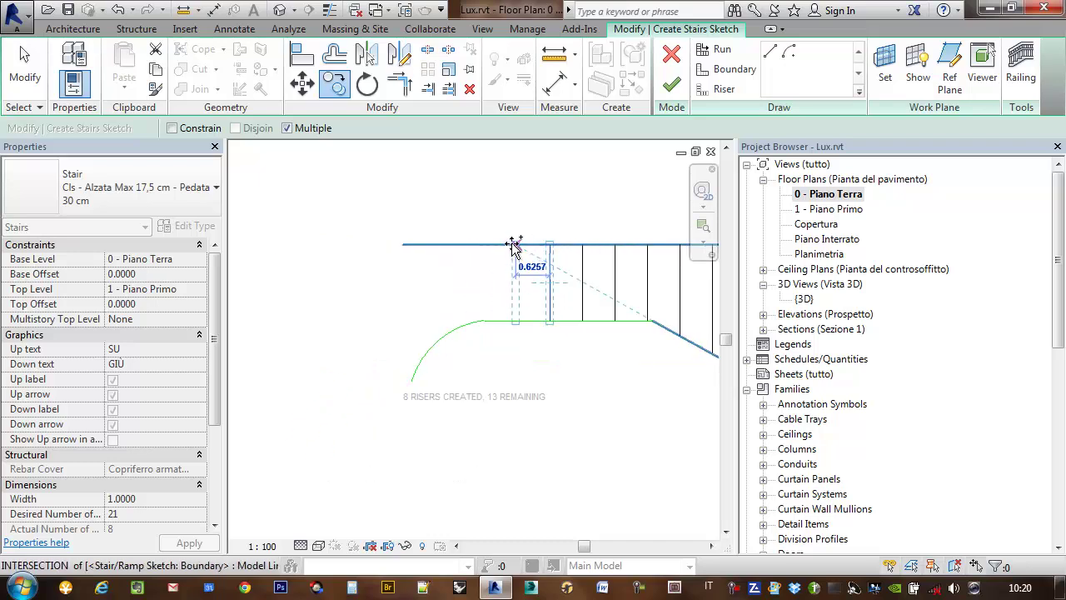
Place further riser copies 0.6 apart toward the curve, reaching 12 risers, 9 remaining.
click(516, 247)
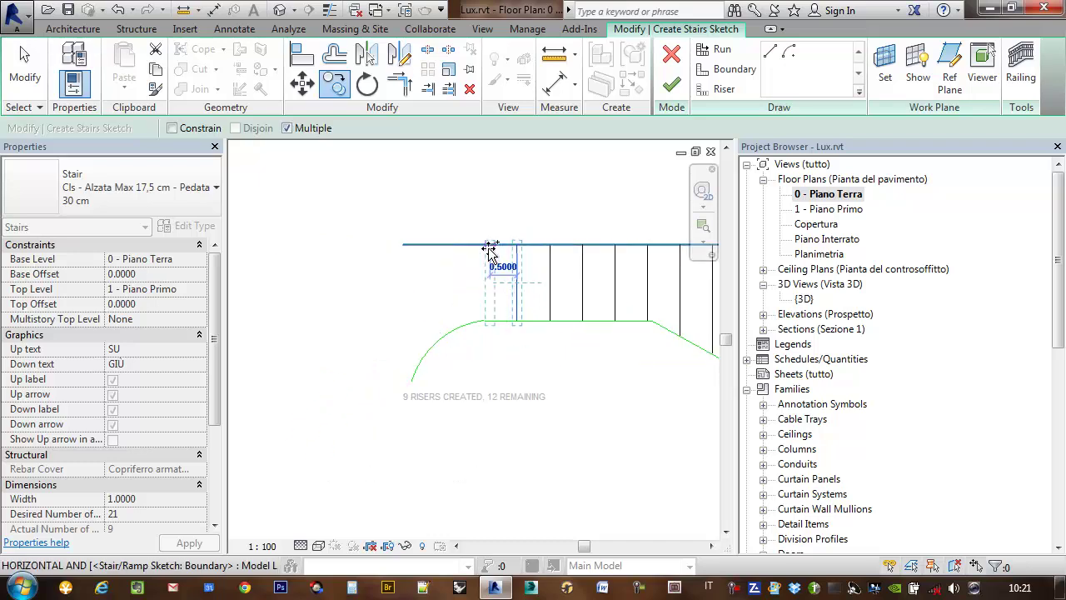
click(488, 250)
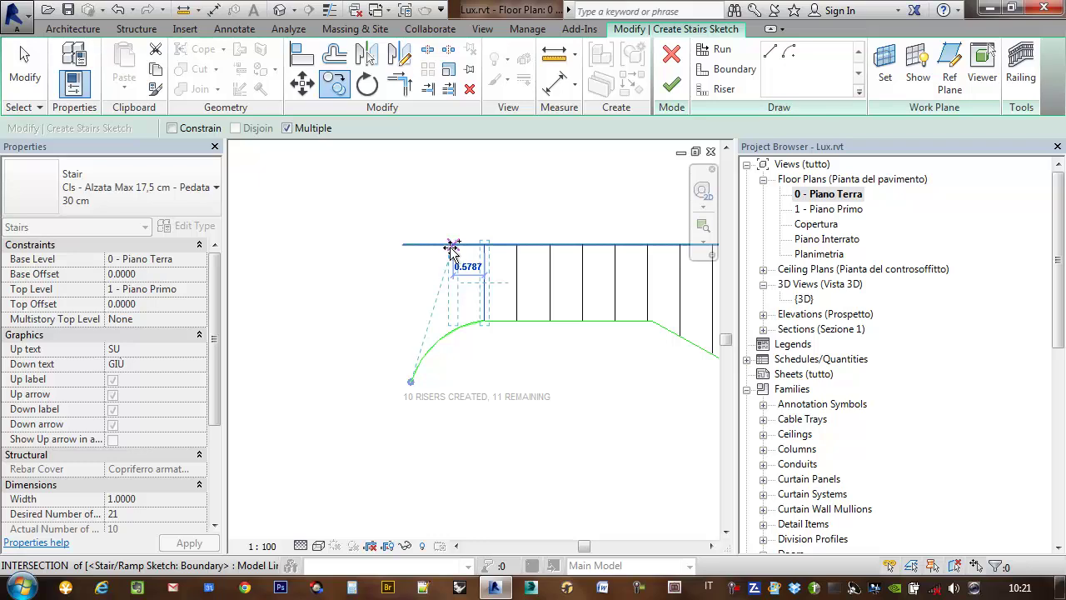
scroll(449, 246, up, 1)
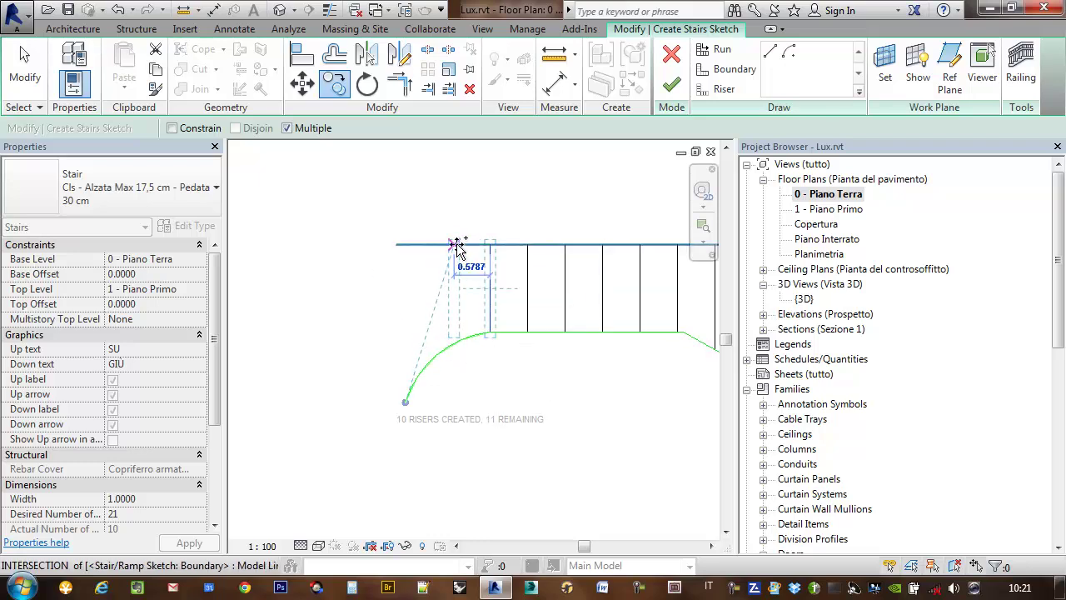
text(.6)
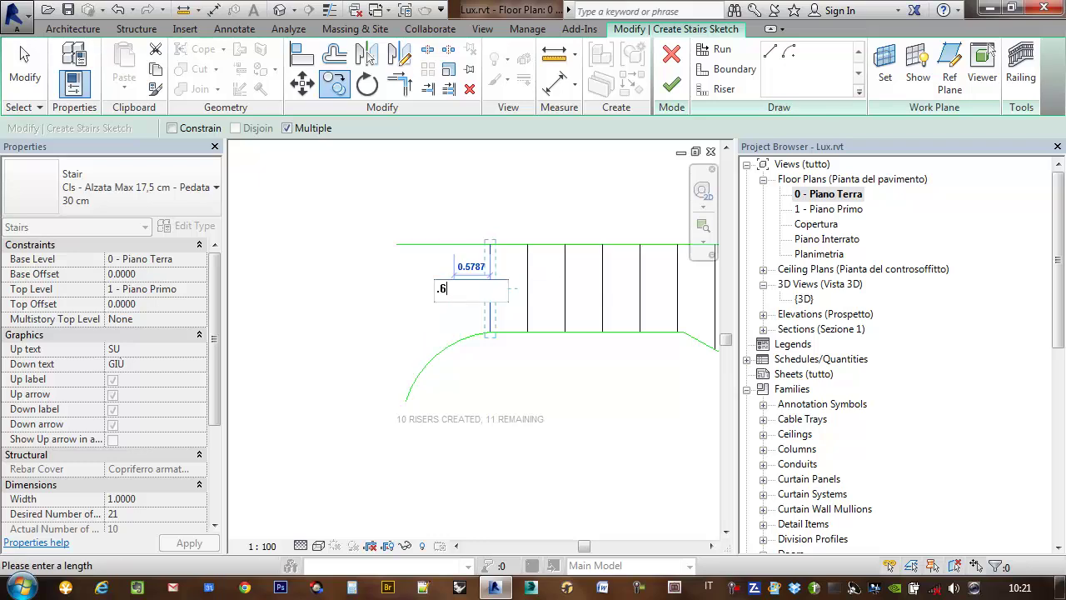
click(453, 246)
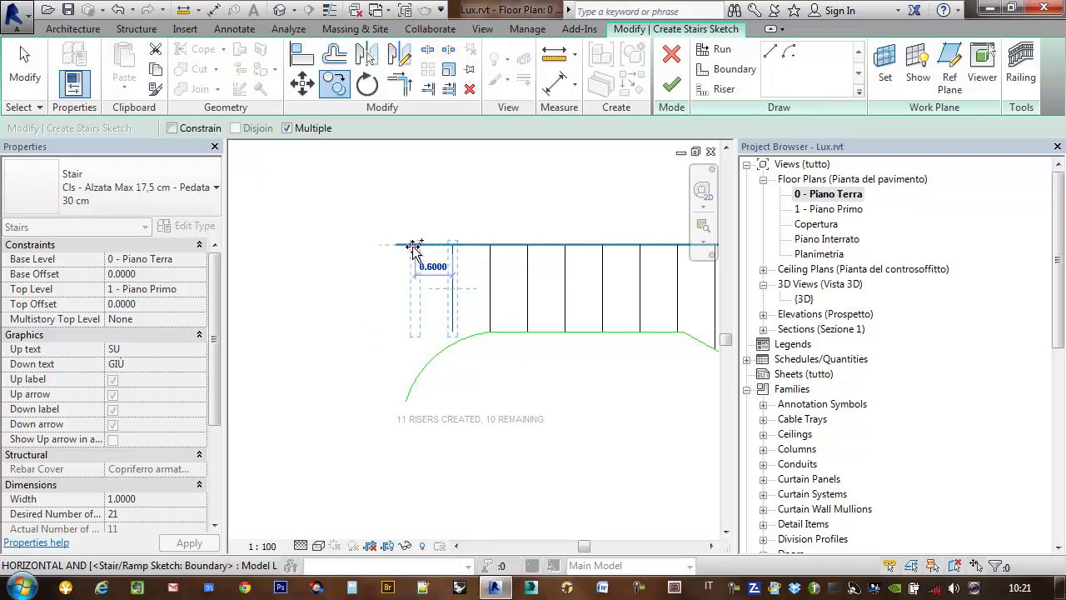
click(414, 245)
click(415, 331)
Zoom to the curved boundary and attempt extending the first riser to it.
key(Escape)
key(Escape)
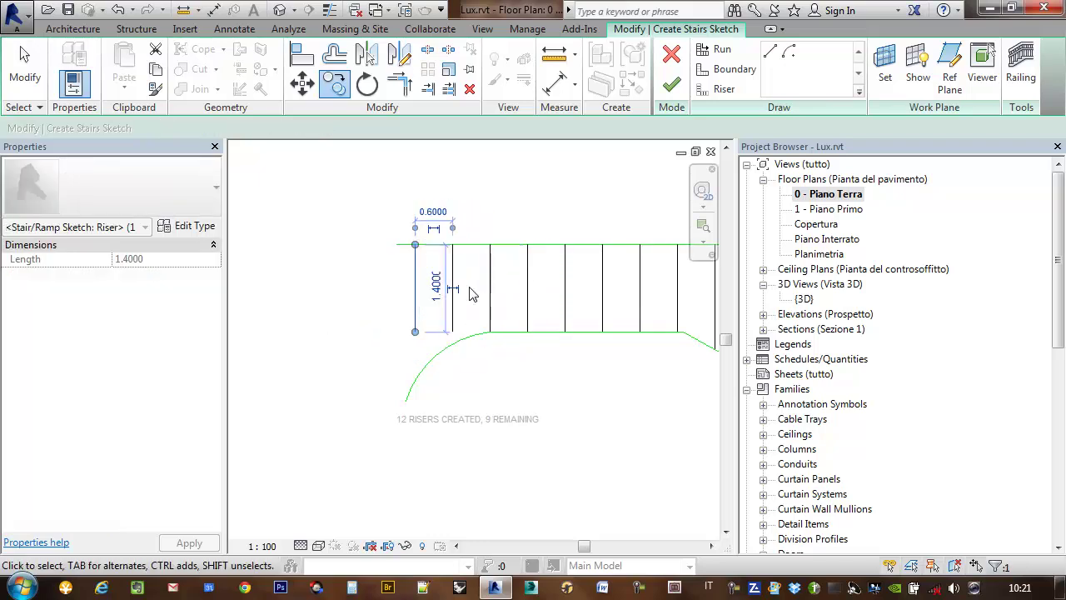
key(Escape)
middle_drag(462, 359, 366, 328)
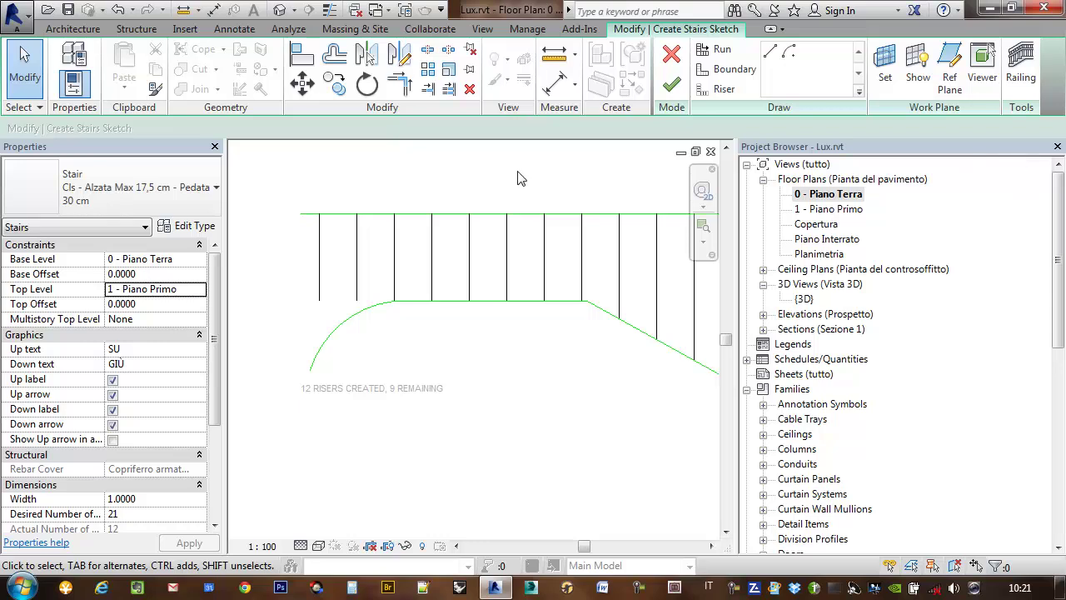
middle_drag(569, 171, 583, 200)
scroll(431, 338, up, 2)
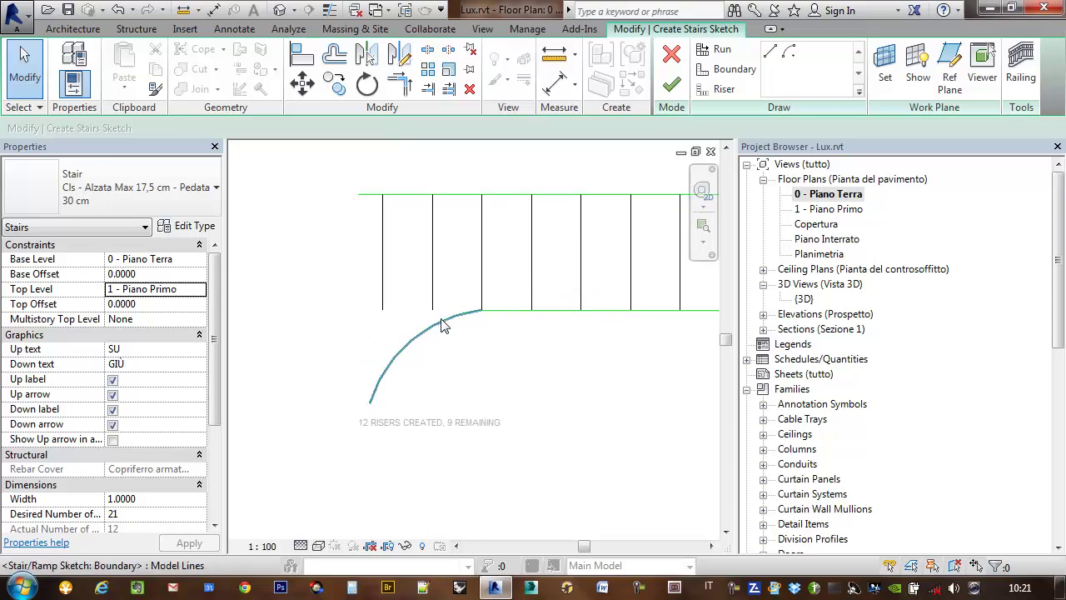
click(427, 89)
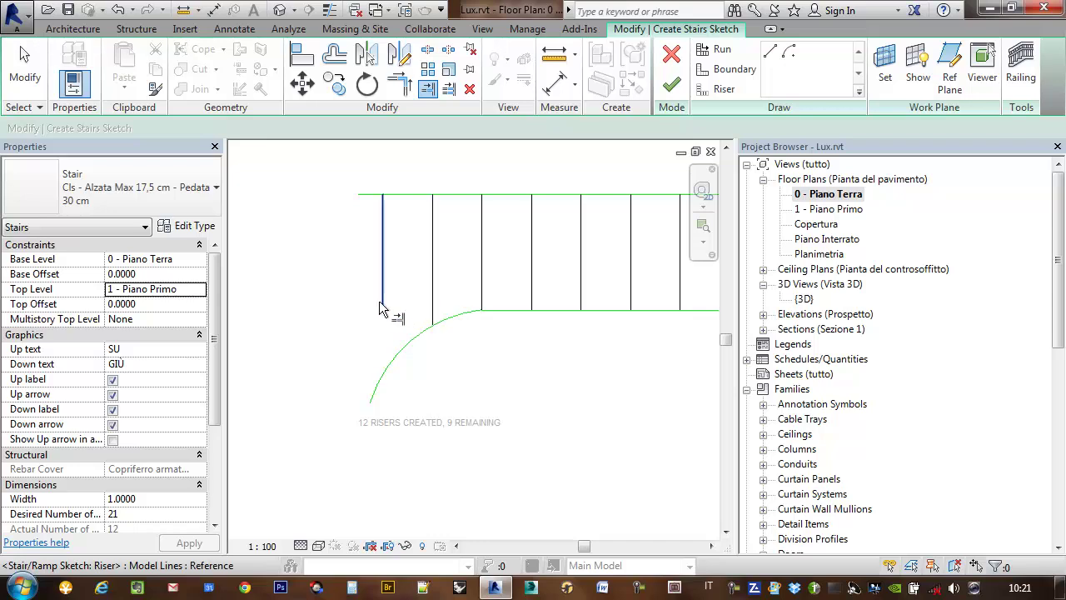
click(384, 297)
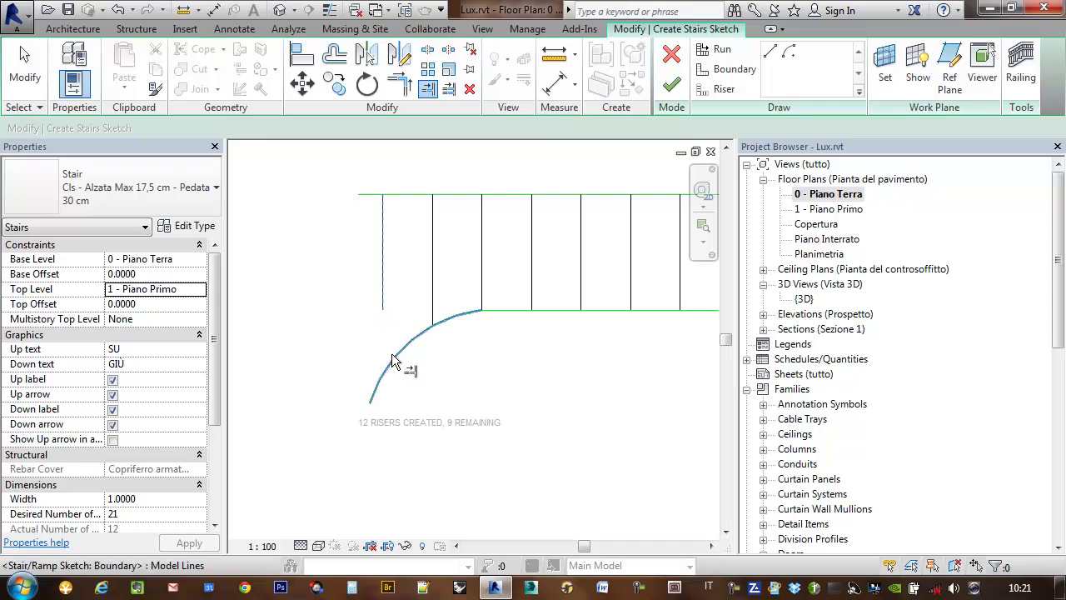
click(381, 309)
key(Escape)
key(Escape)
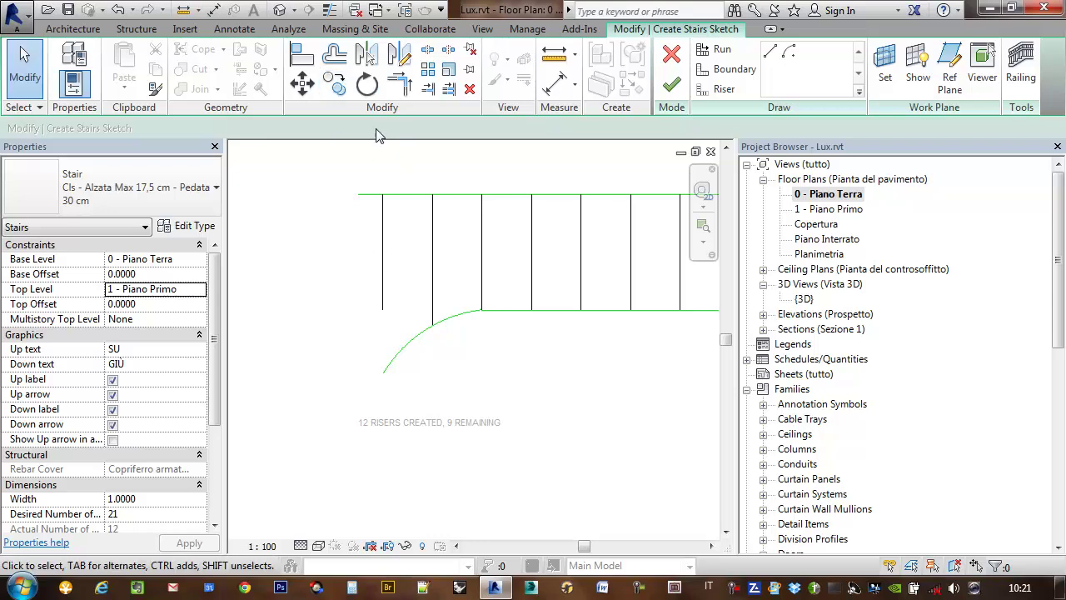
Extend the first riser down to the curved boundary with Trim/Extend Single Element.
click(428, 89)
click(413, 341)
click(383, 296)
middle_drag(427, 243, 430, 294)
key(Escape)
Pull the top boundary's left end onto the first riser, shortening it to 6.6000.
click(376, 255)
drag(362, 247, 385, 246)
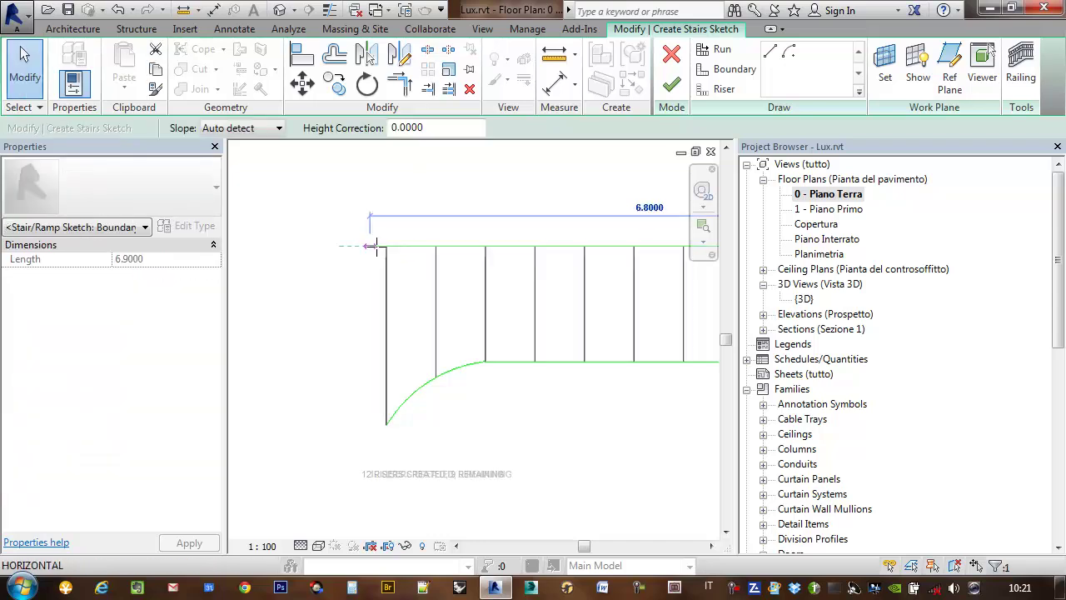
scroll(350, 316, down, 2)
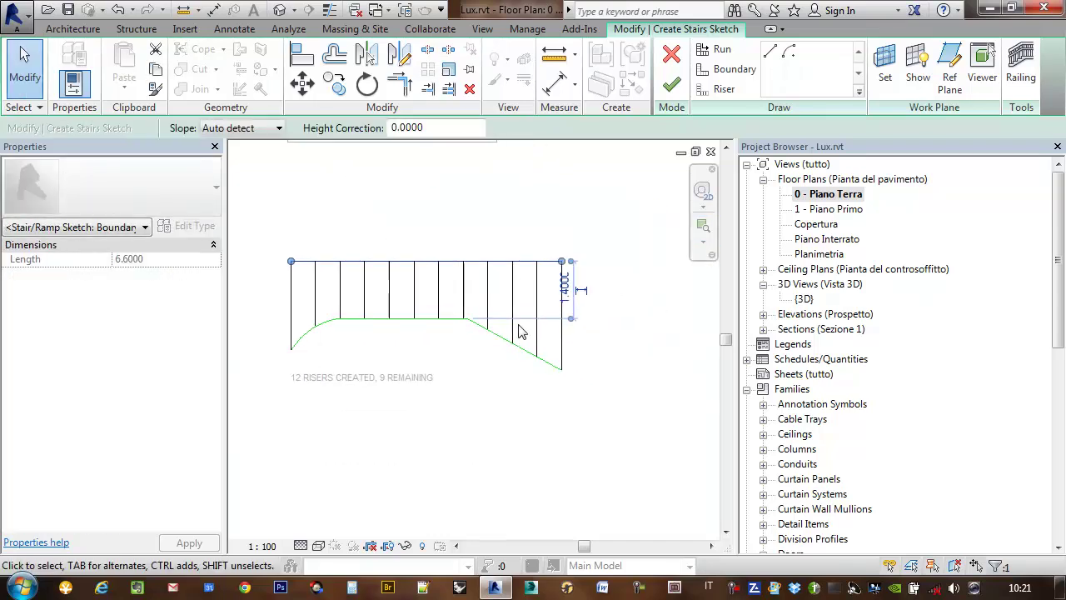
key(Escape)
scroll(558, 341, up, 1)
scroll(466, 291, down, 2)
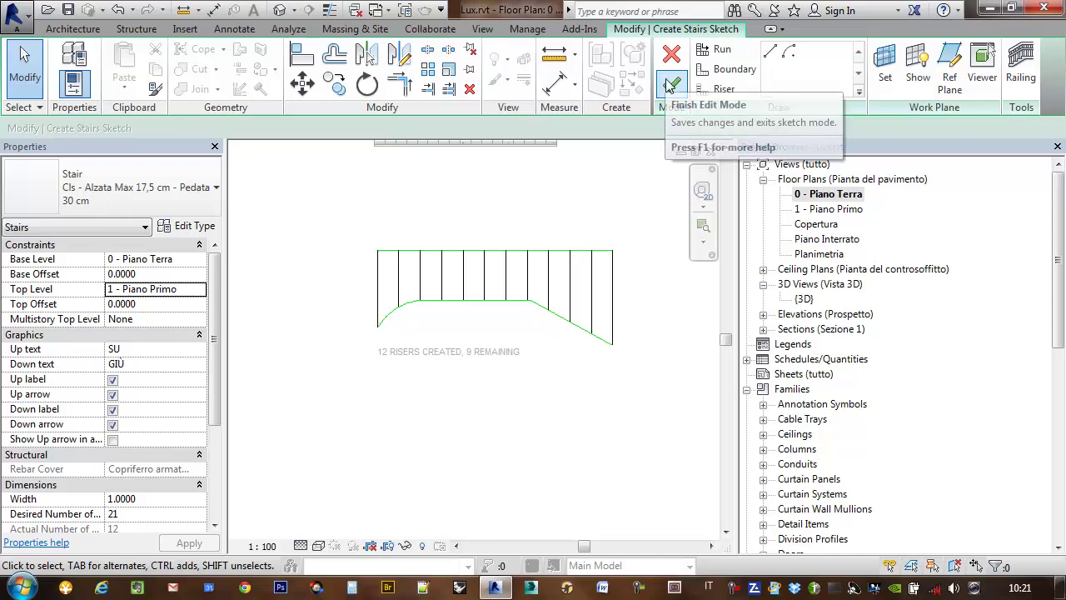
Set the stair type to Acciaio - Alzata Max 17,5 cm - Pedata 30 cm and finish the sketch.
click(104, 186)
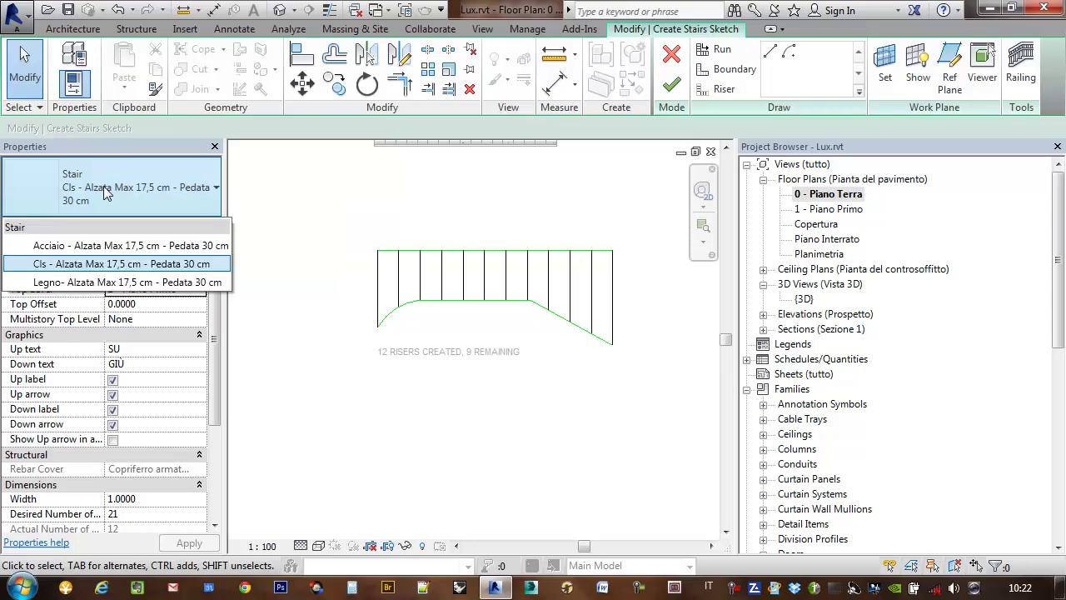
click(142, 246)
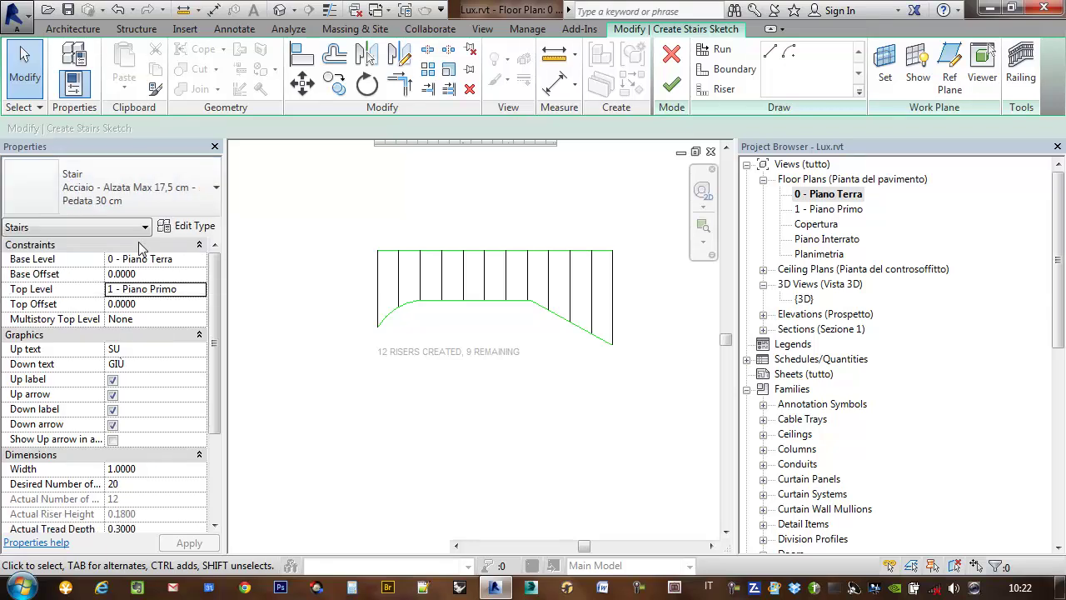
click(676, 88)
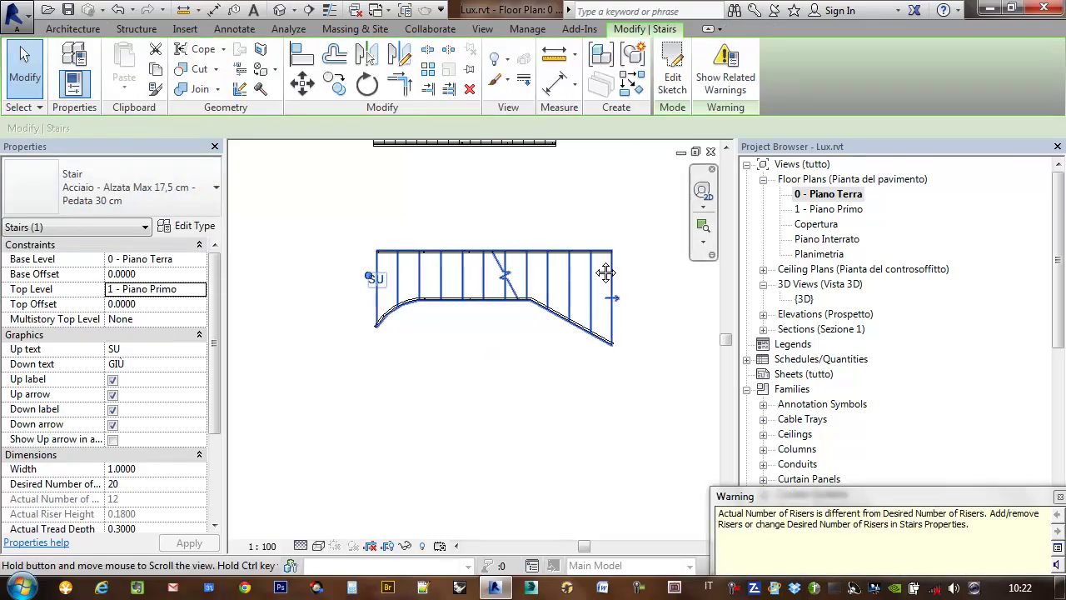
middle_drag(605, 274, 560, 286)
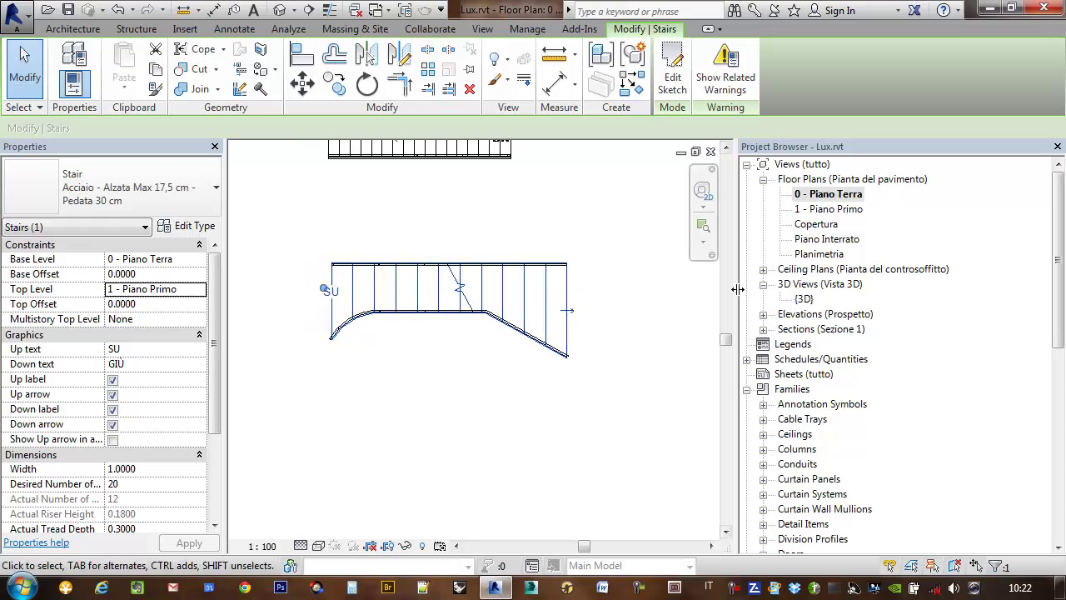
Open the {3D} view and orbit to frame both stairs.
double_click(804, 298)
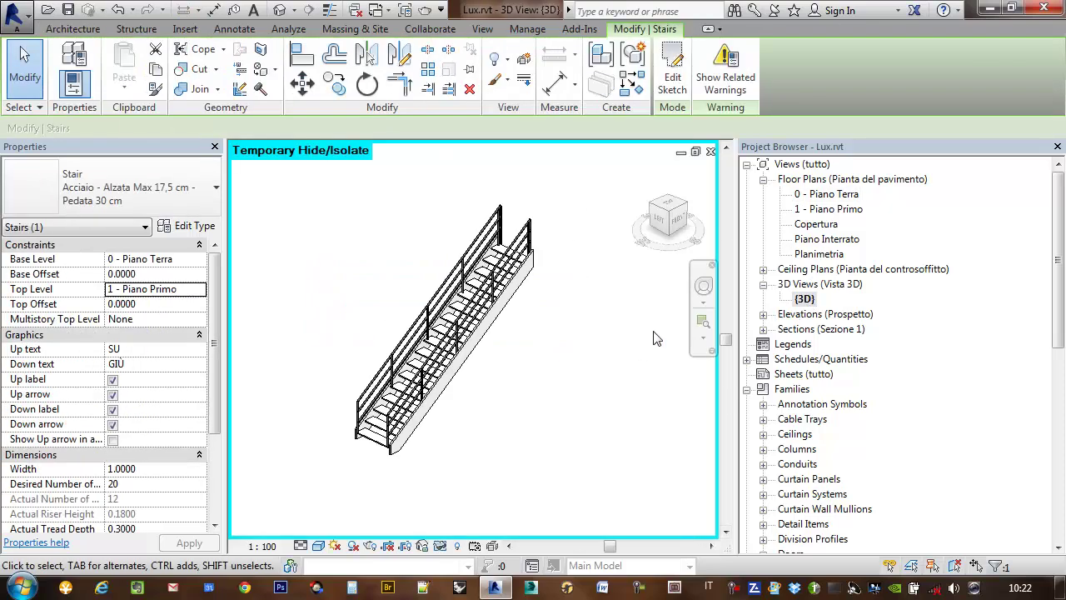
click(536, 398)
mouse_move(499, 400)
shift+middle_down()
mouse_move(564, 348)
mouse_move(507, 435)
shift+middle_up()
scroll(547, 370, up, 3)
scroll(572, 335, down, 2)
scroll(507, 374, down, 3)
shift+middle_drag(507, 374, 603, 213)
scroll(603, 214, up, 3)
shift+middle_drag(629, 261, 510, 330)
scroll(500, 356, up, 2)
scroll(499, 356, up, 2)
scroll(507, 374, down, 3)
scroll(587, 354, up, 3)
Pan and zoom onto the new curved stair, then orbit to another side.
middle_drag(638, 361, 567, 357)
scroll(566, 358, up, 2)
click(541, 287)
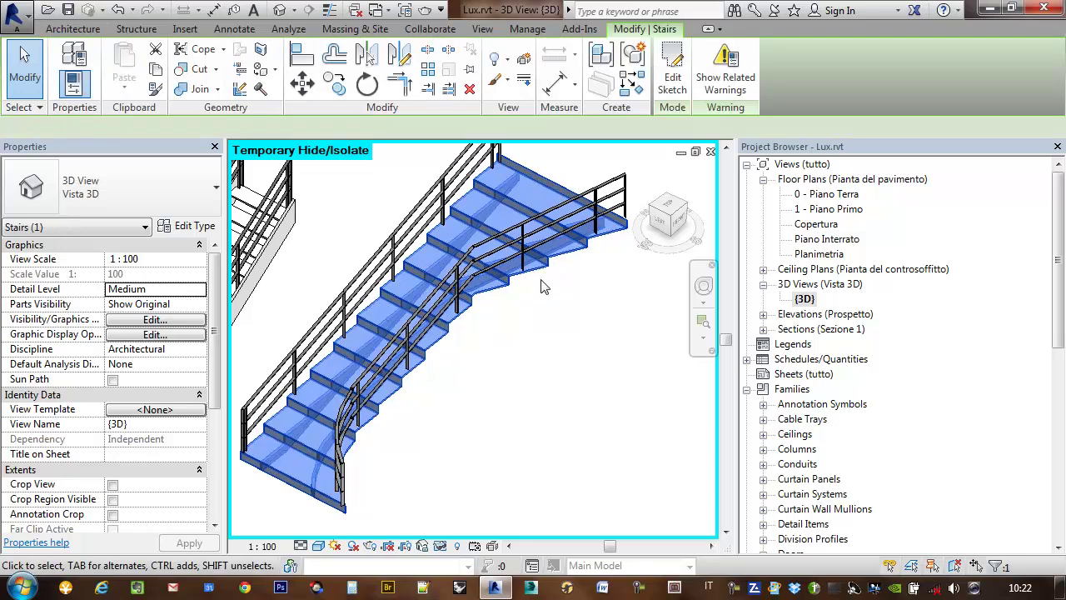
middle_drag(541, 288, 571, 290)
scroll(572, 291, down, 1)
middle_drag(578, 331, 581, 308)
scroll(582, 307, up, 1)
scroll(566, 275, up, 1)
key(Escape)
scroll(505, 204, up, 1)
scroll(549, 391, up, 1)
mouse_move(548, 391)
shift+middle_down()
mouse_move(478, 311)
mouse_move(438, 387)
mouse_move(278, 319)
mouse_move(507, 340)
mouse_move(384, 356)
mouse_move(230, 281)
shift+middle_up()
Switch the curved stair to Cls - Alzata Max 17,5 cm - Pedata 30 cm in Type Properties.
double_click(366, 333)
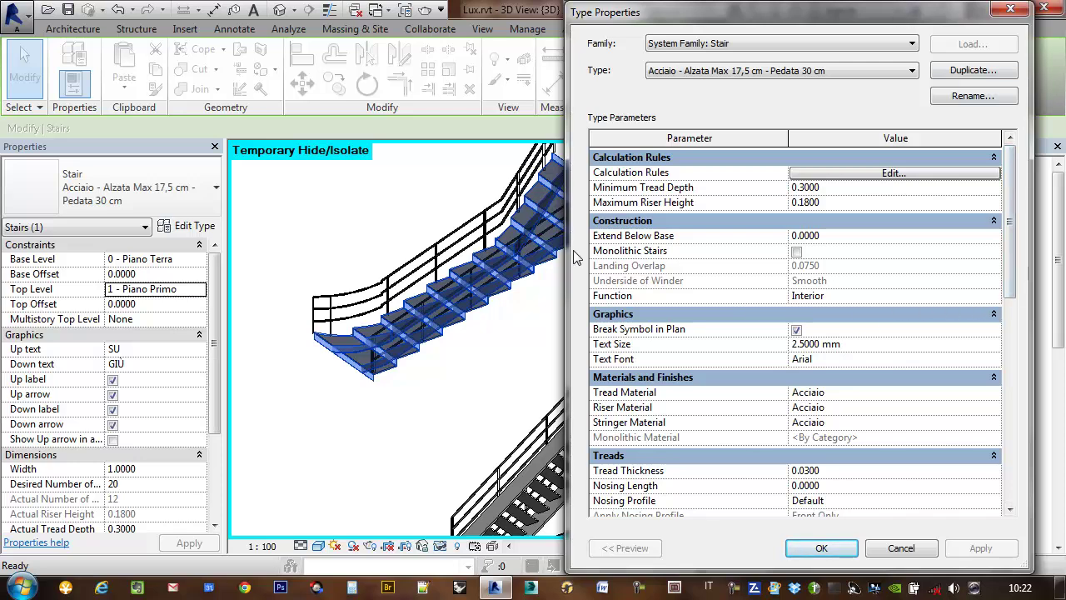
drag(567, 246, 414, 229)
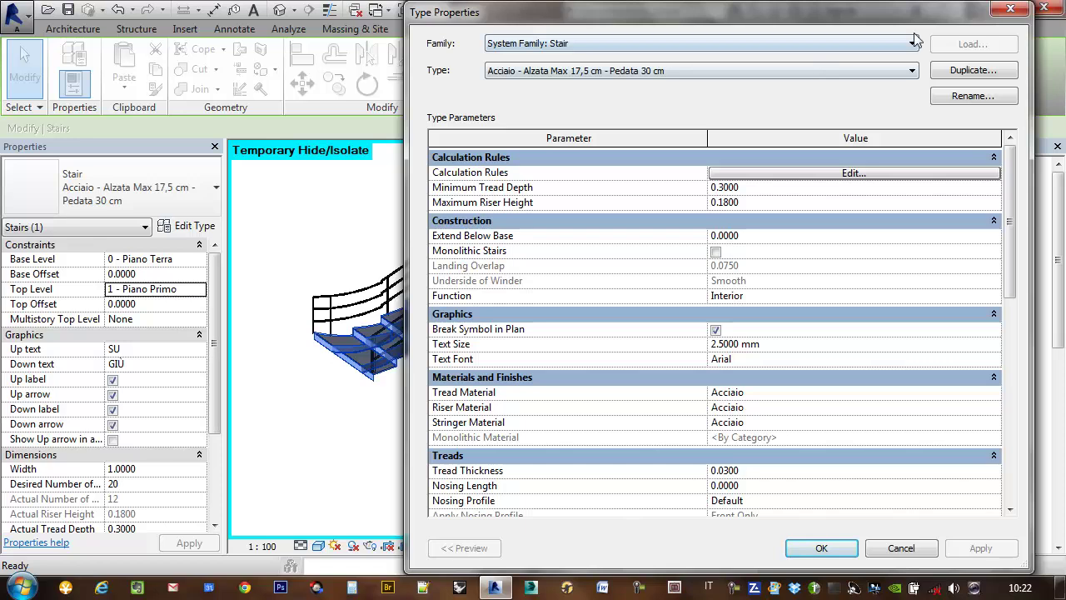
click(716, 70)
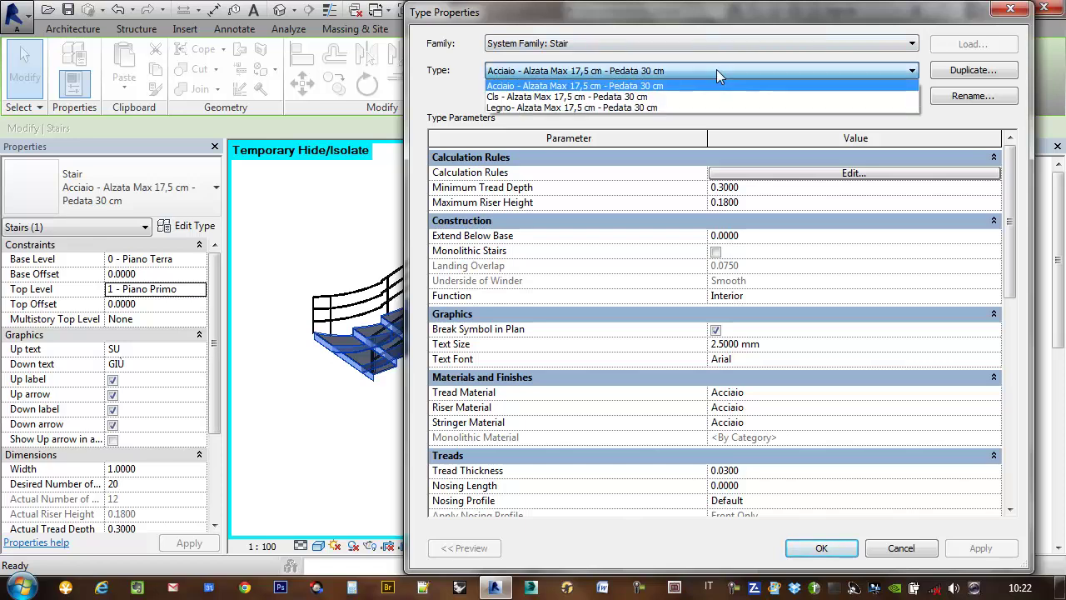
click(682, 97)
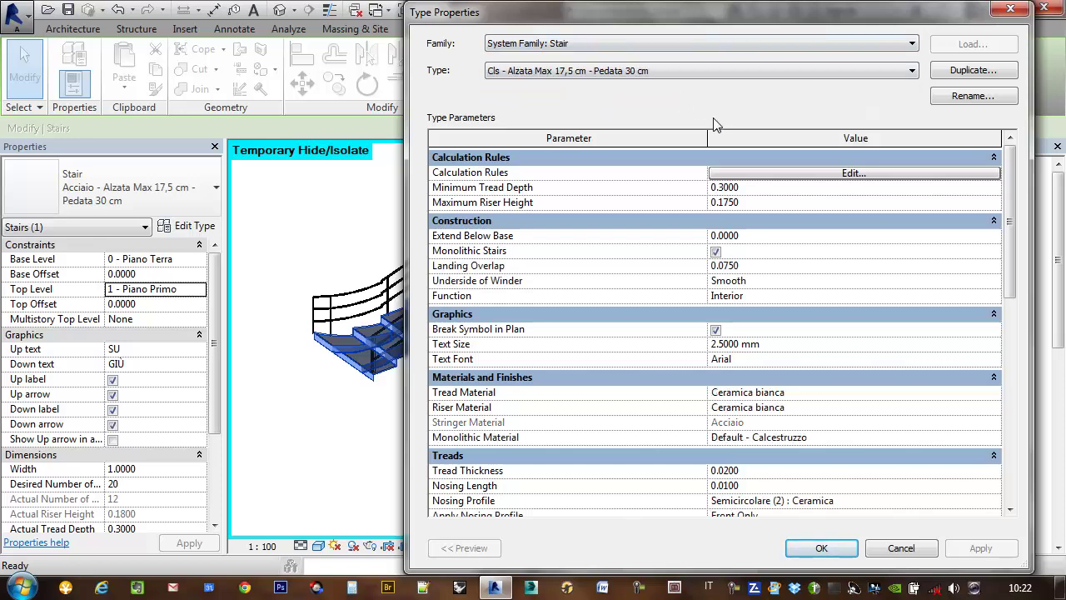
click(702, 44)
click(702, 44)
click(821, 548)
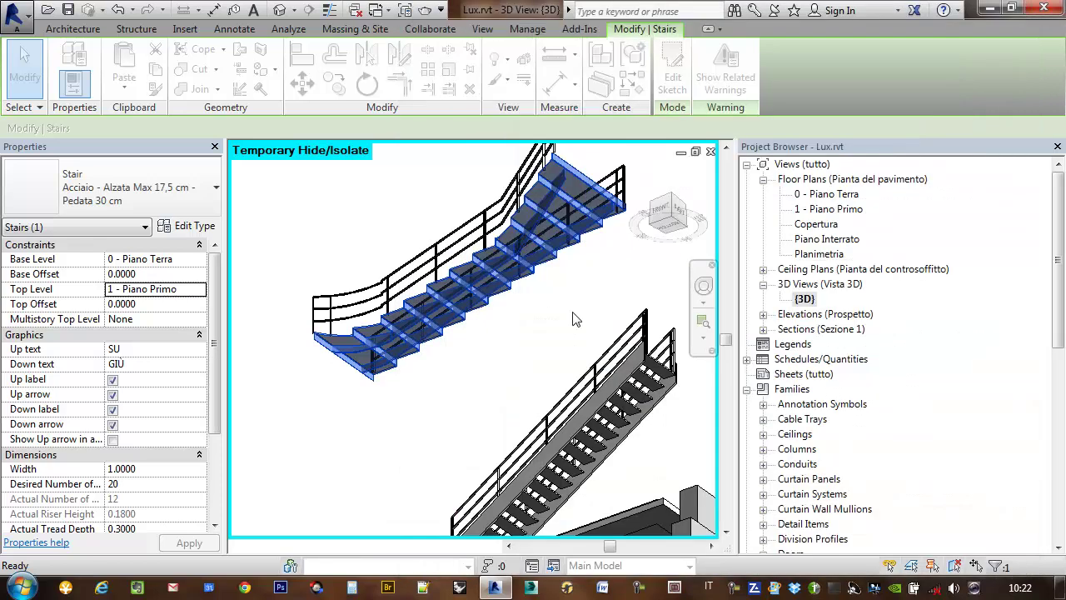
mouse_move(578, 357)
shift+middle_down()
mouse_move(682, 423)
mouse_move(573, 287)
mouse_move(500, 352)
mouse_move(614, 419)
mouse_move(574, 374)
shift+middle_up()
Select the stair and edit its sketch on the 0 - Piano Terra floor plan.
click(491, 338)
mouse_move(491, 337)
shift+middle_down()
mouse_move(398, 308)
mouse_move(414, 373)
mouse_move(442, 371)
shift+middle_up()
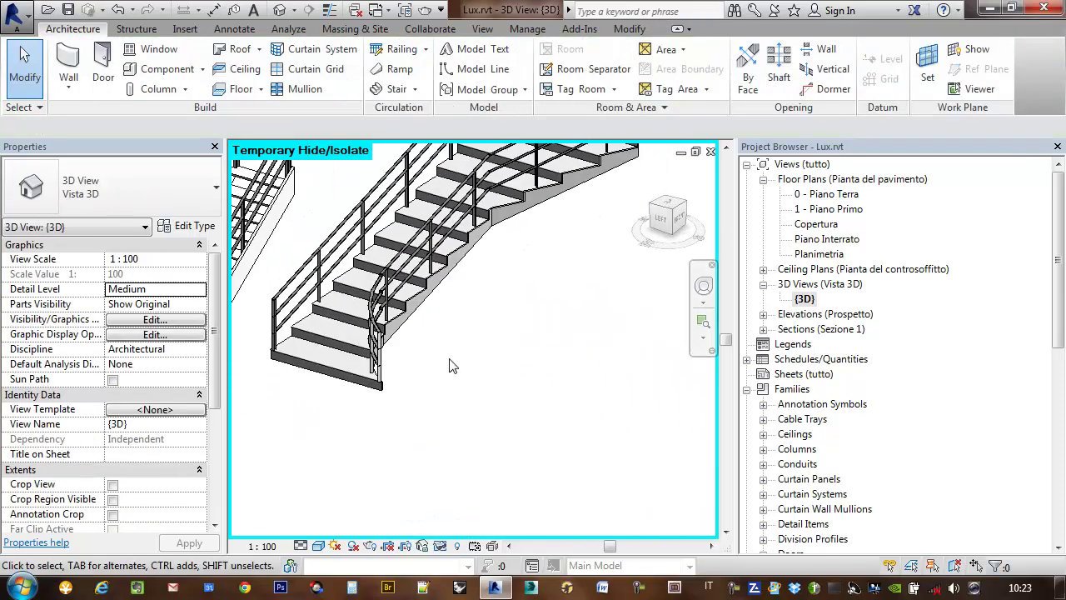
click(481, 237)
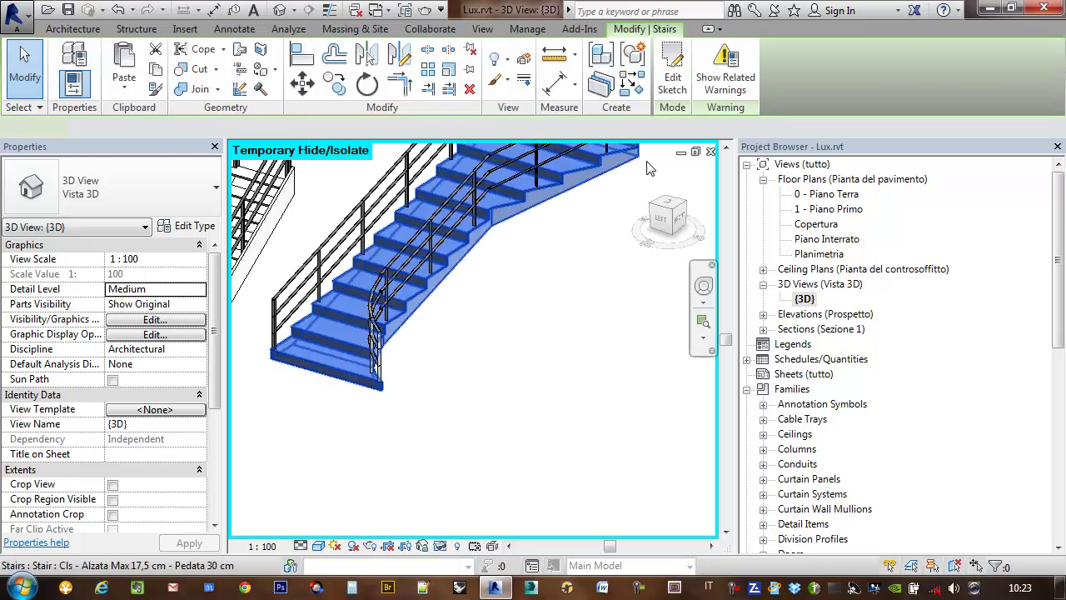
click(674, 70)
middle_drag(489, 304, 535, 314)
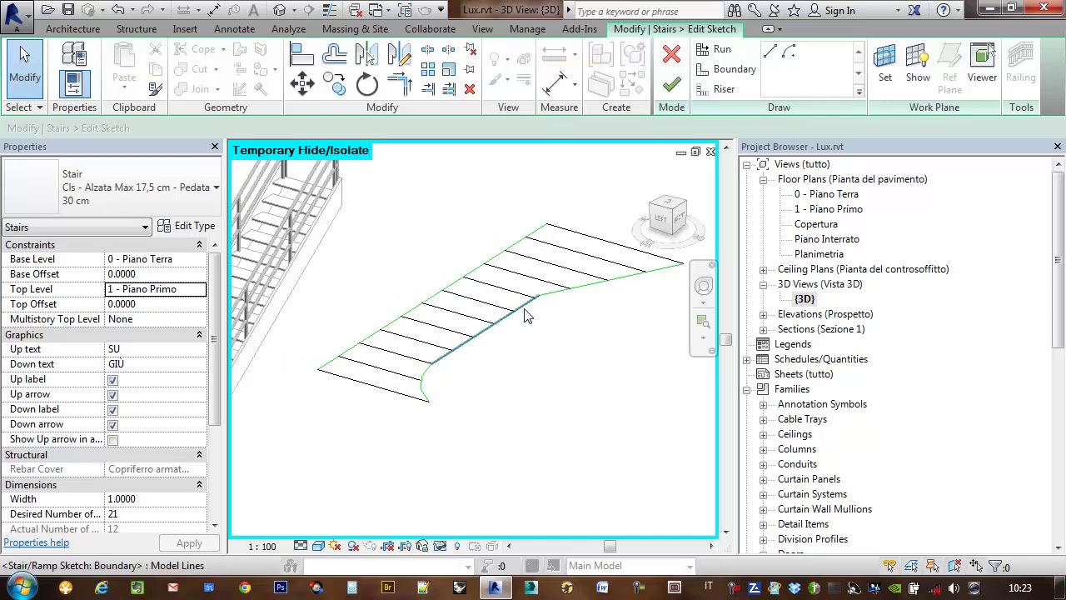
click(825, 196)
double_click(825, 196)
Move the straight inner boundary down to the riser ends.
scroll(430, 340, up, 3)
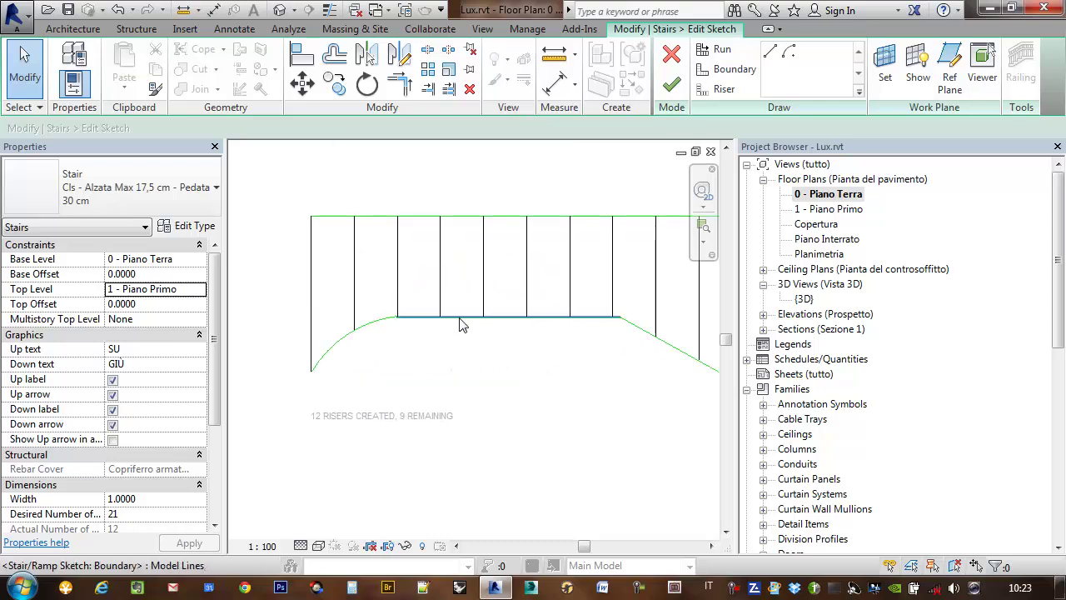
click(461, 317)
drag(459, 317, 457, 343)
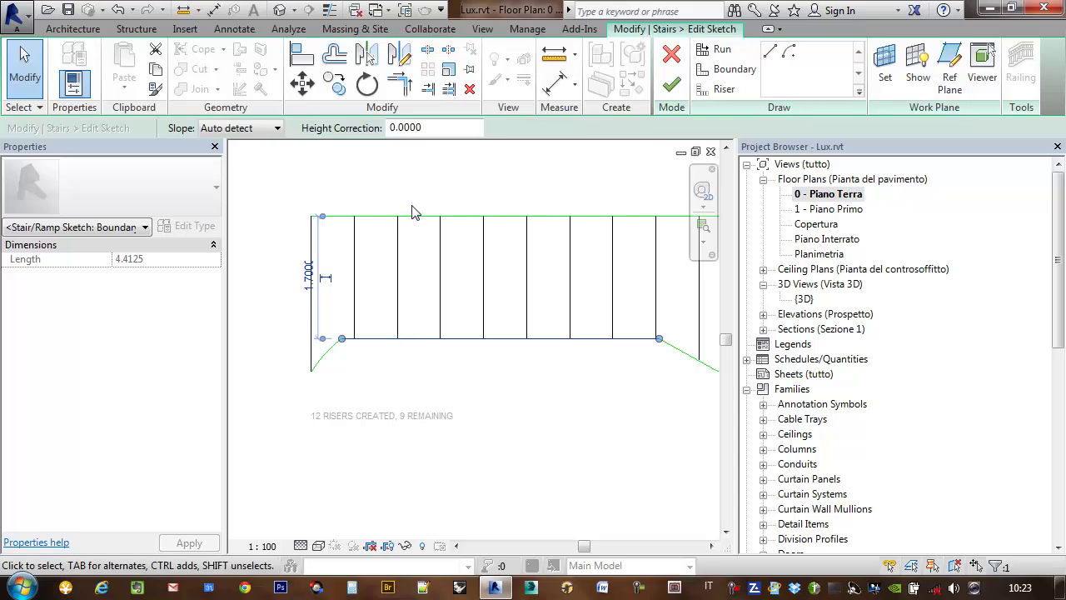
middle_drag(558, 383, 502, 426)
scroll(333, 395, up, 1)
scroll(588, 363, up, 2)
scroll(547, 358, down, 2)
middle_drag(547, 357, 522, 387)
scroll(499, 375, up, 1)
click(492, 366)
Delete the short diagonal boundary line at the stair's start.
scroll(517, 372, down, 1)
scroll(549, 358, up, 1)
scroll(577, 342, up, 1)
scroll(583, 358, down, 2)
scroll(348, 345, up, 1)
scroll(391, 325, up, 1)
click(403, 322)
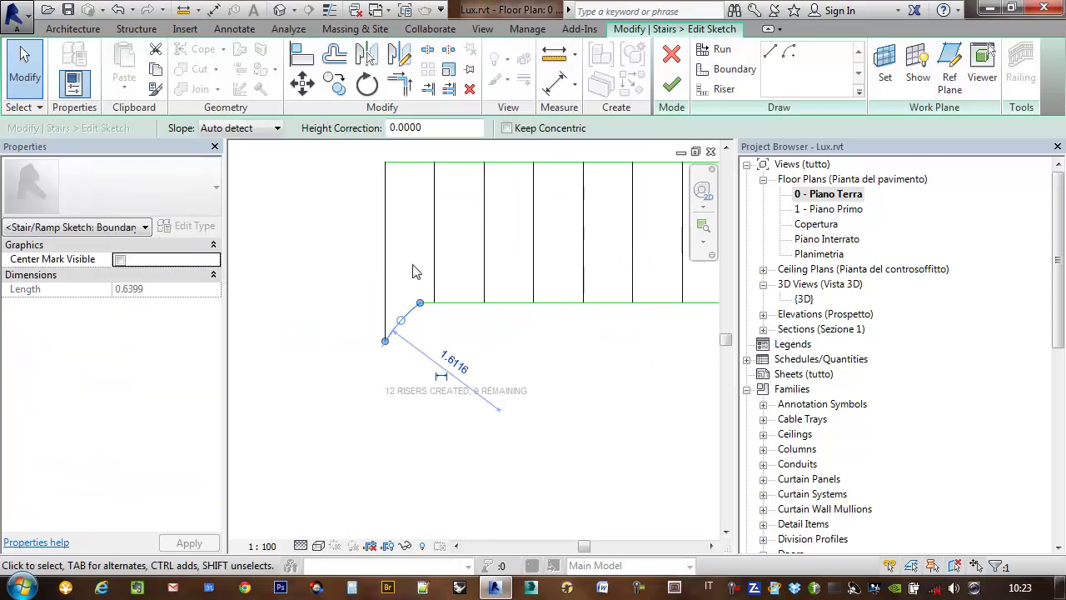
key(Delete)
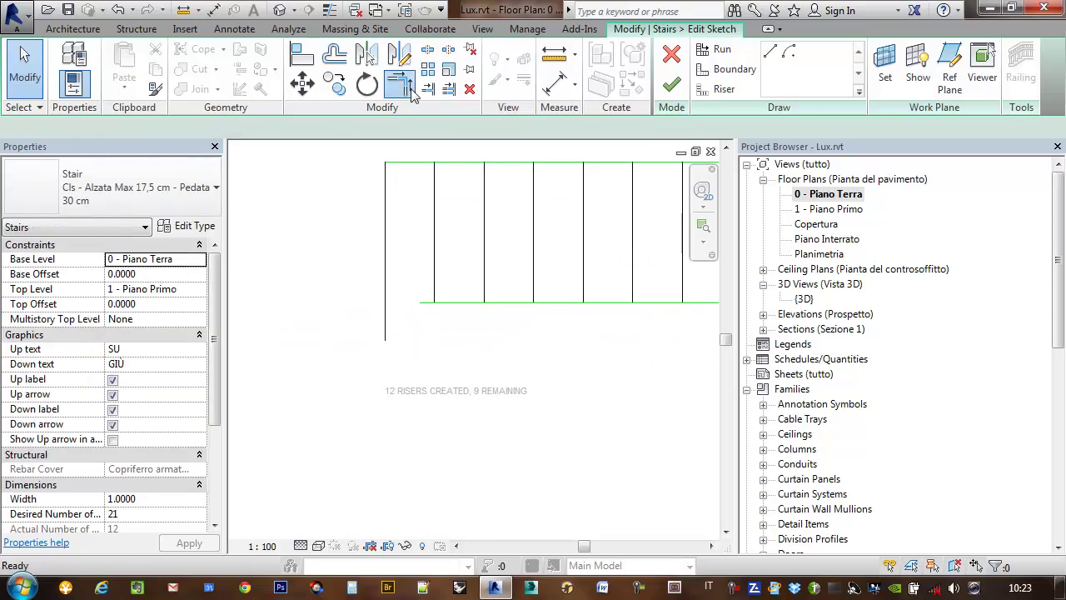
Trim/Extend the bottom and left boundaries to a square corner and finish the sketch.
click(411, 88)
click(412, 298)
click(385, 265)
scroll(427, 245, down, 2)
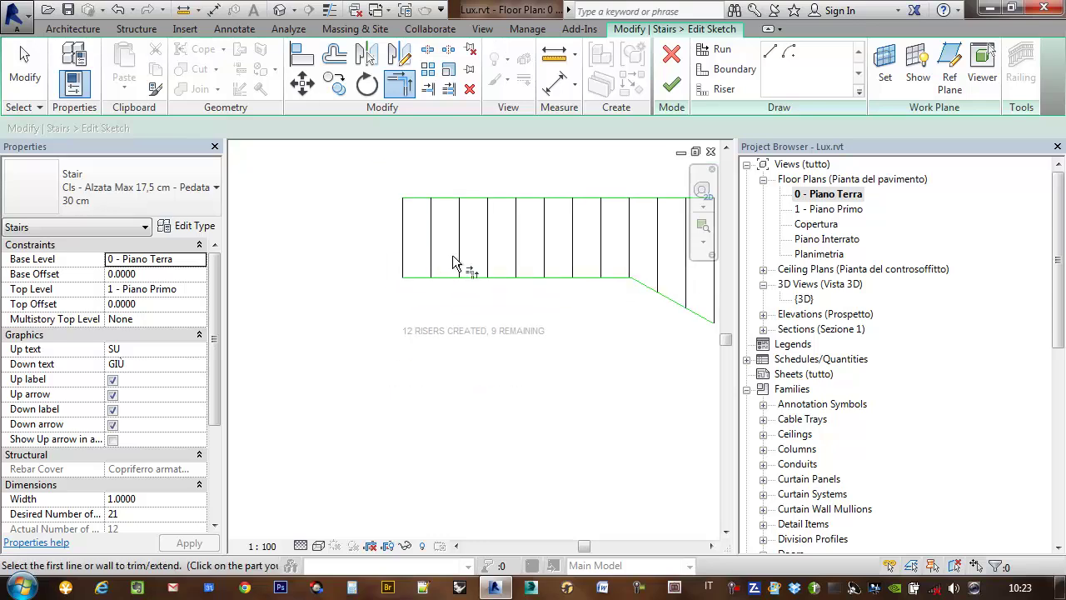
scroll(356, 309, down, 2)
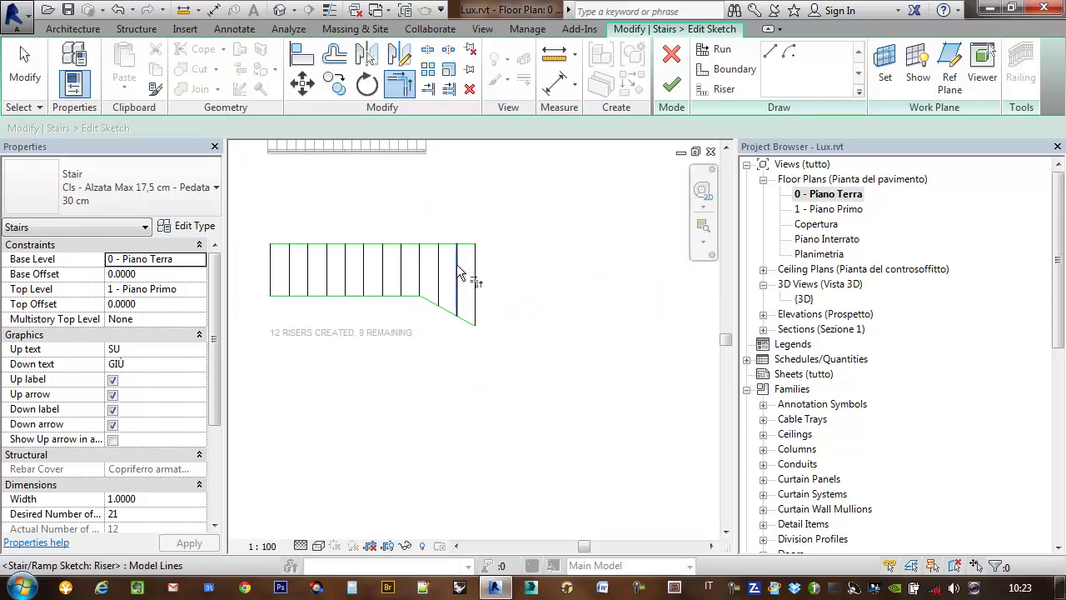
click(671, 87)
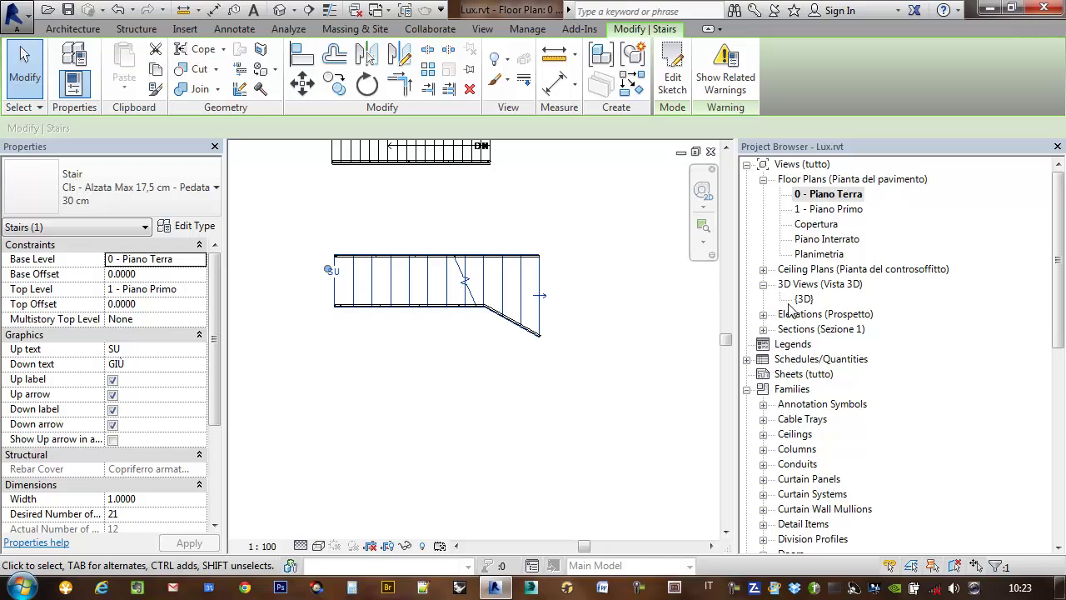
double_click(804, 299)
scroll(499, 403, down, 1)
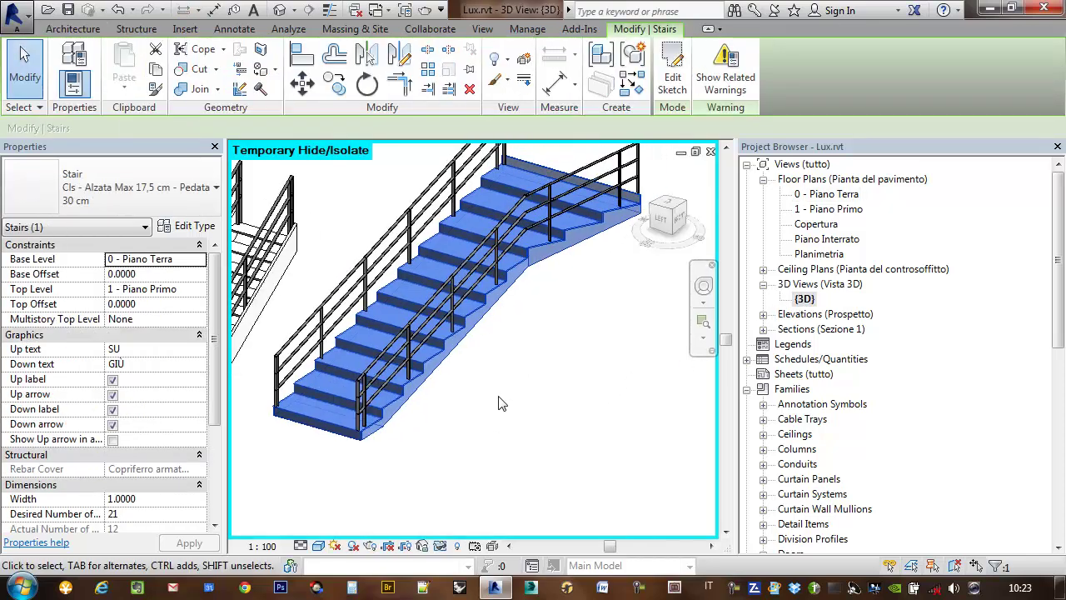
click(498, 403)
mouse_move(578, 352)
shift+middle_down()
mouse_move(646, 383)
mouse_move(538, 381)
mouse_move(482, 326)
mouse_move(513, 273)
shift+middle_up()
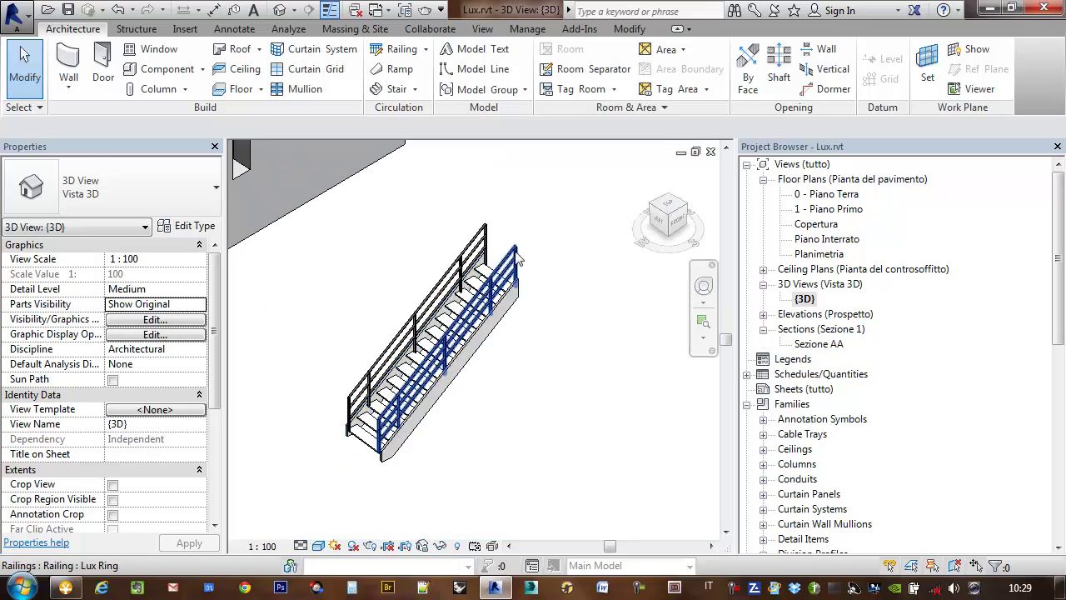
click(513, 275)
mouse_move(525, 340)
shift+middle_down()
mouse_move(474, 376)
mouse_move(507, 341)
shift+middle_up()
click(507, 341)
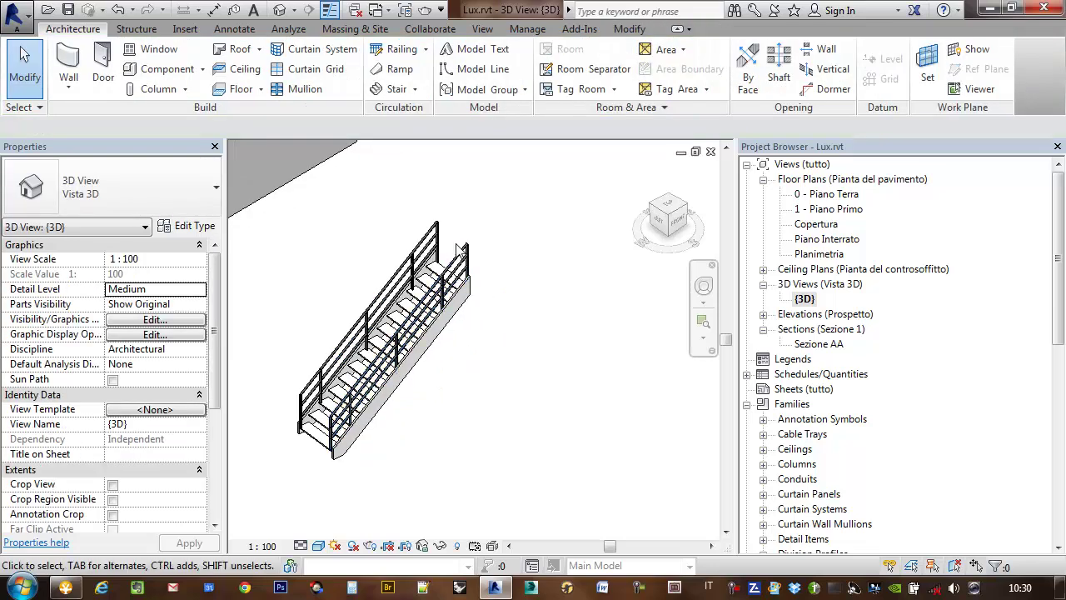
shift+middle_drag(456, 275, 329, 158)
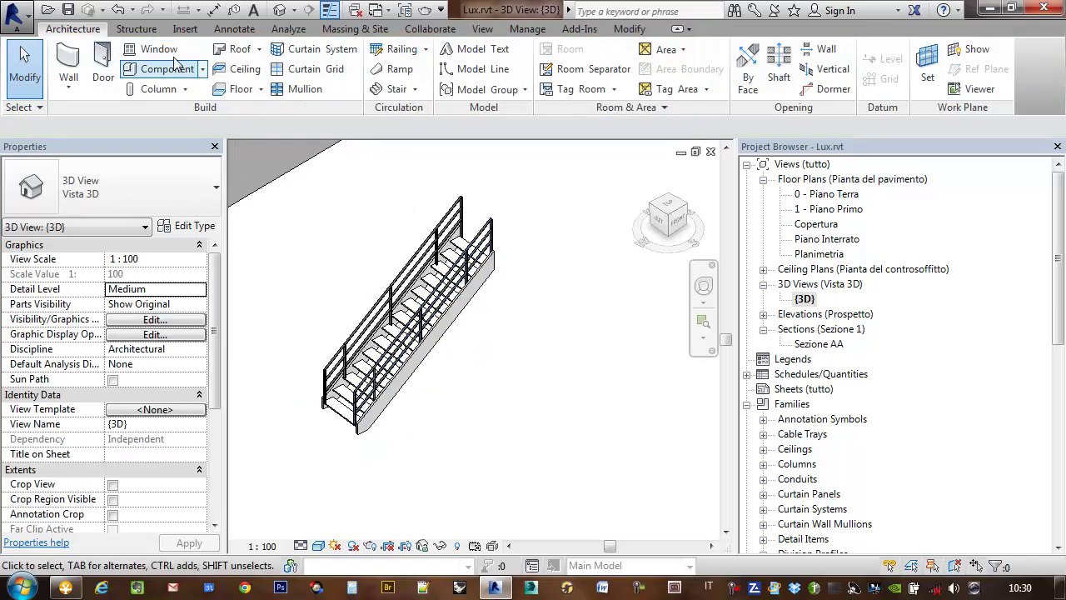
click(408, 53)
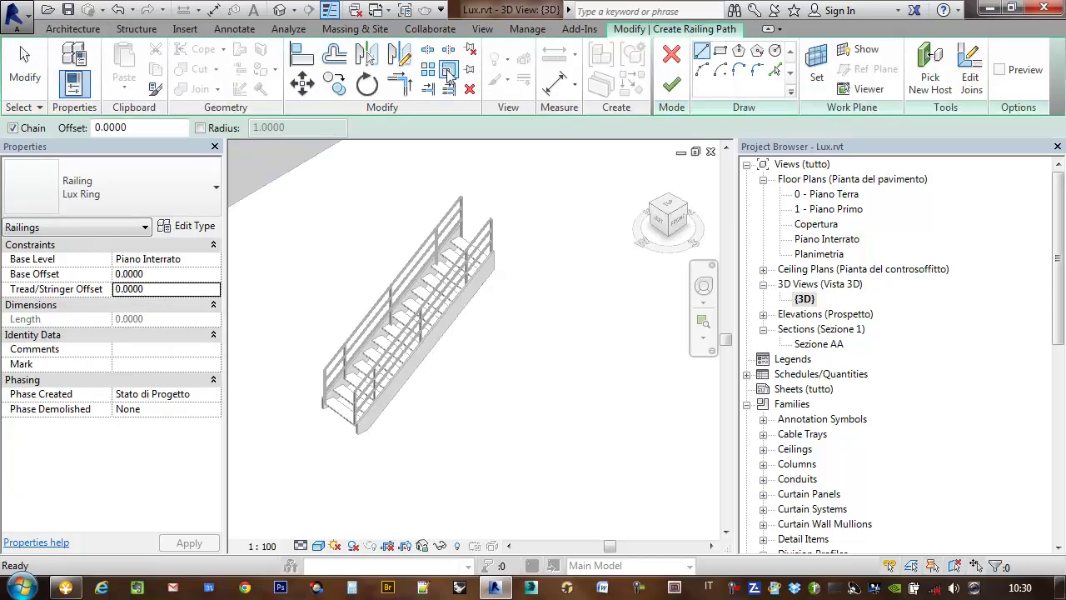
key(Escape)
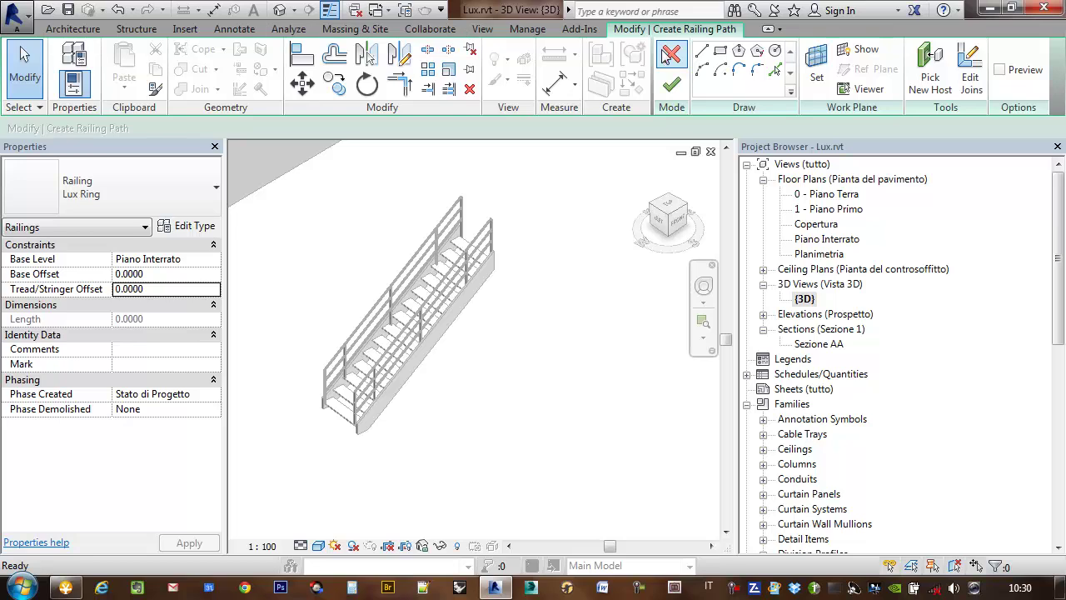
click(669, 53)
click(426, 50)
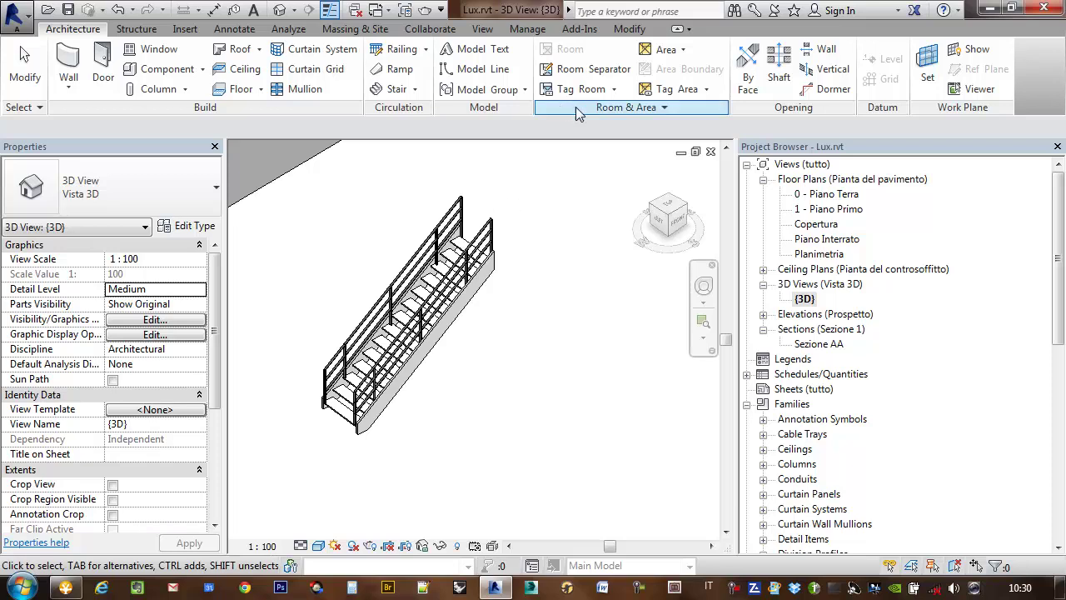
click(464, 223)
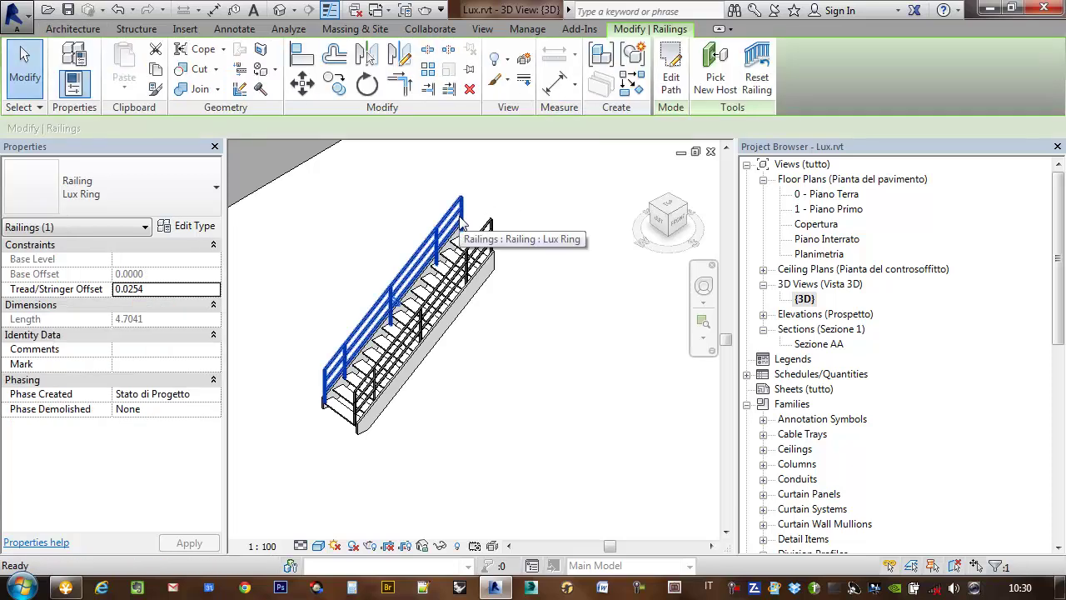
Delete both stair railings and start a Place on Host railing.
key(Escape)
click(492, 241)
key(Delete)
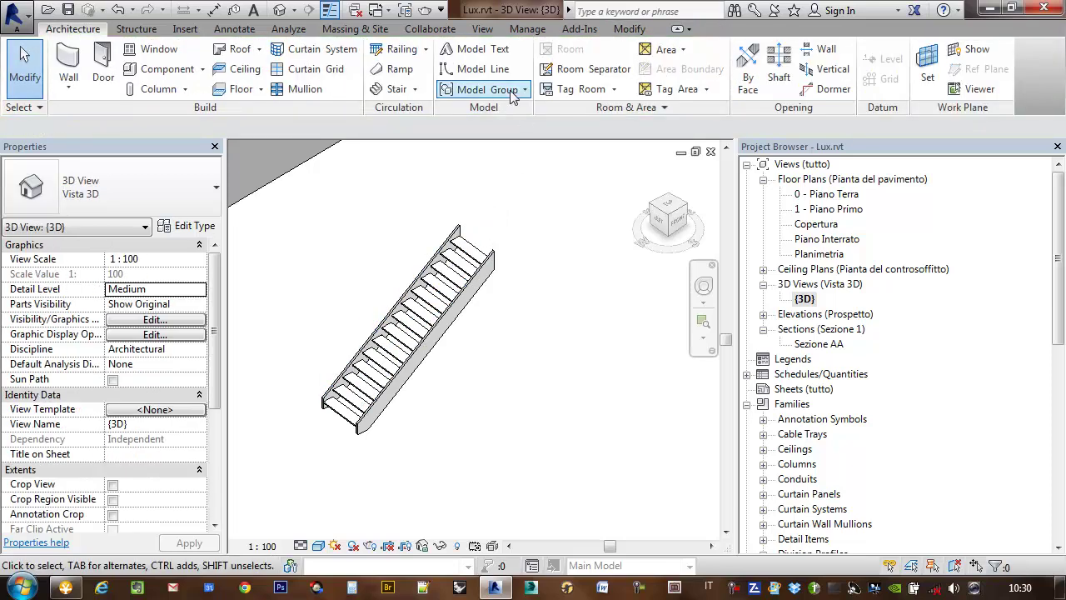
middle_drag(408, 325, 450, 320)
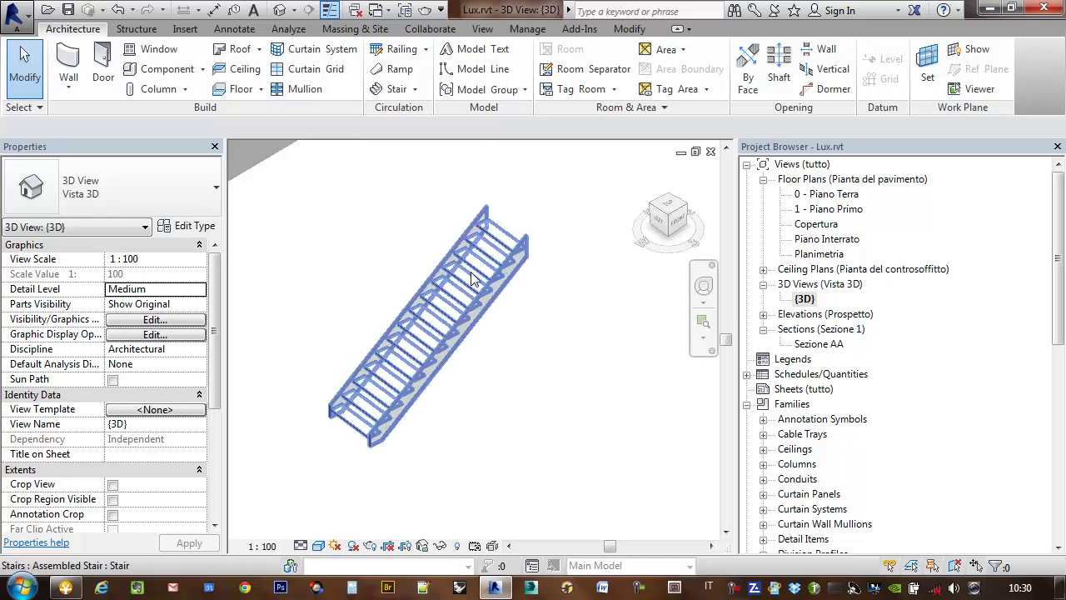
scroll(454, 325, up, 1)
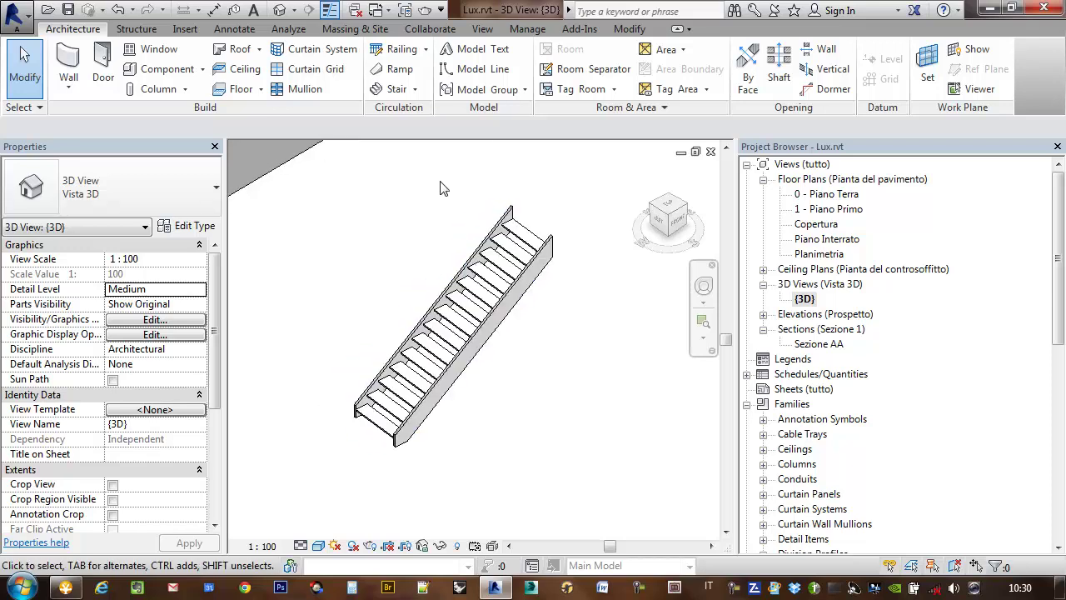
click(426, 50)
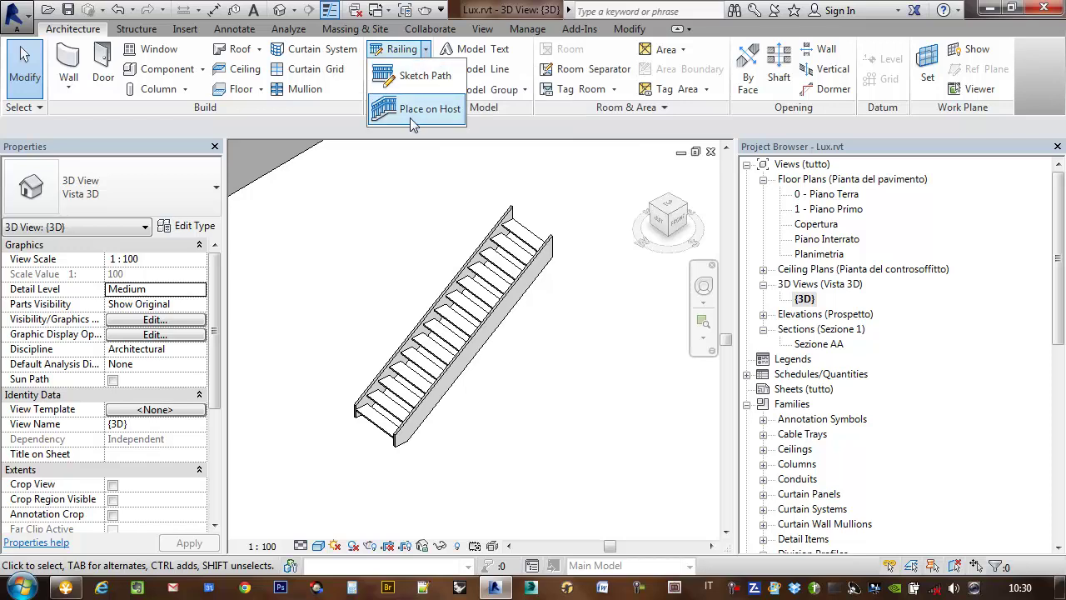
mouse_move(421, 109)
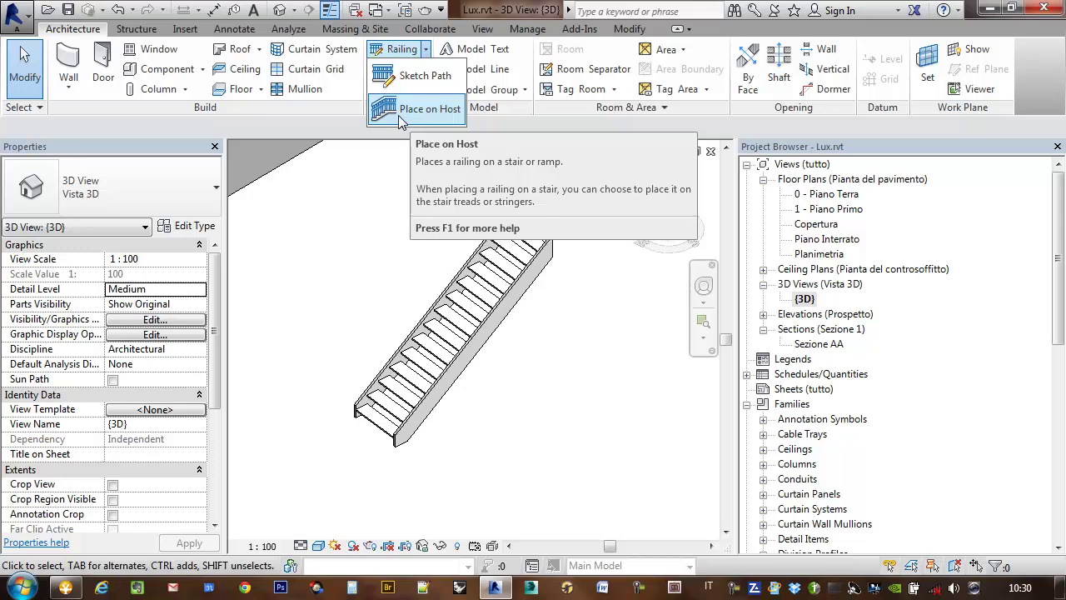
click(402, 121)
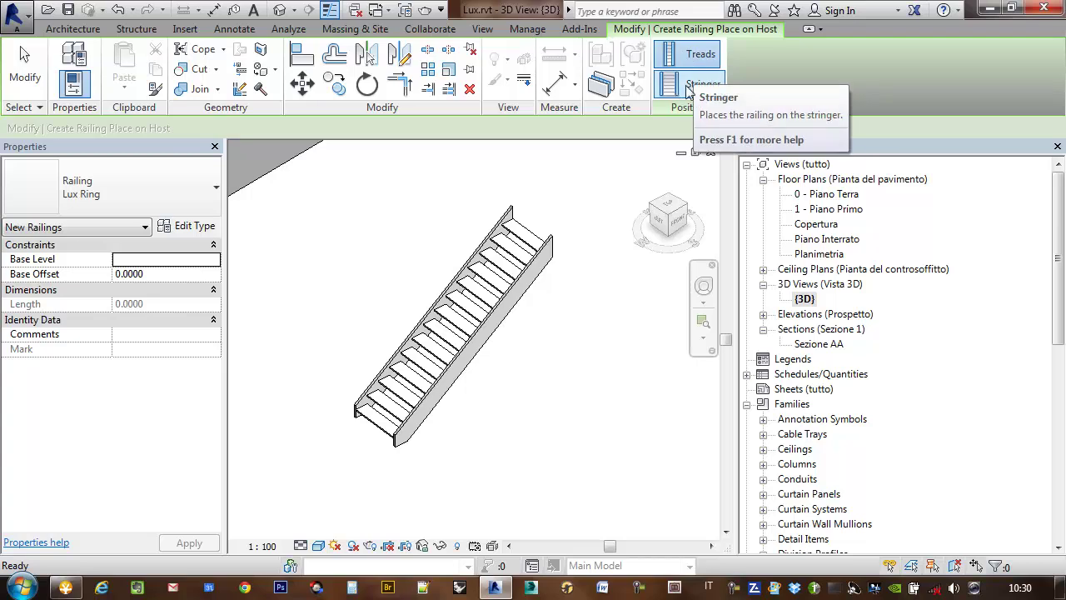
Place railings on the stair stringers, trying the Corrimano and Pannello di vetro types.
click(698, 90)
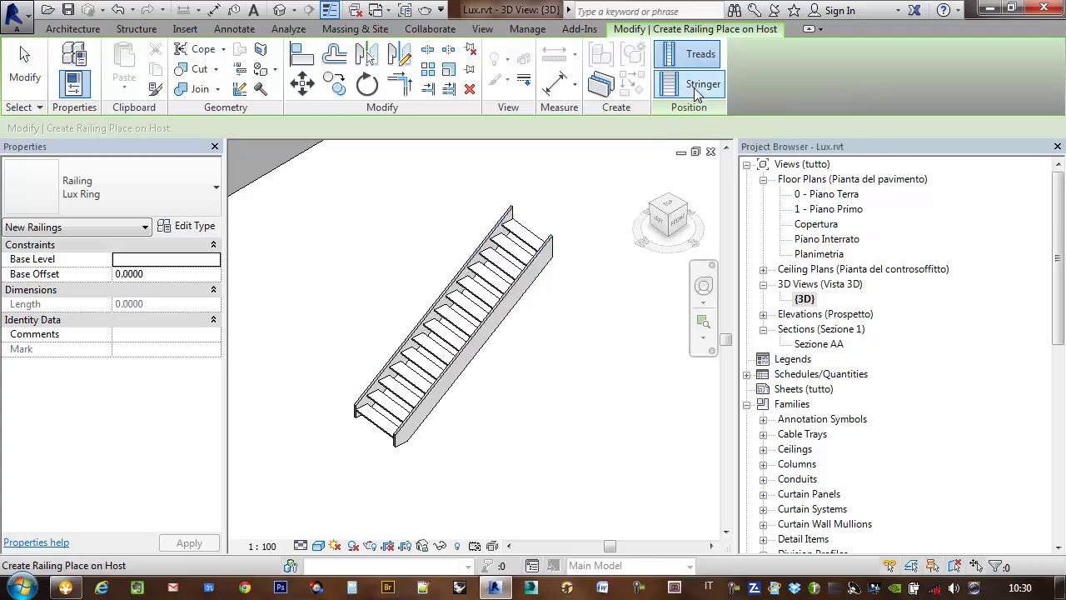
click(541, 260)
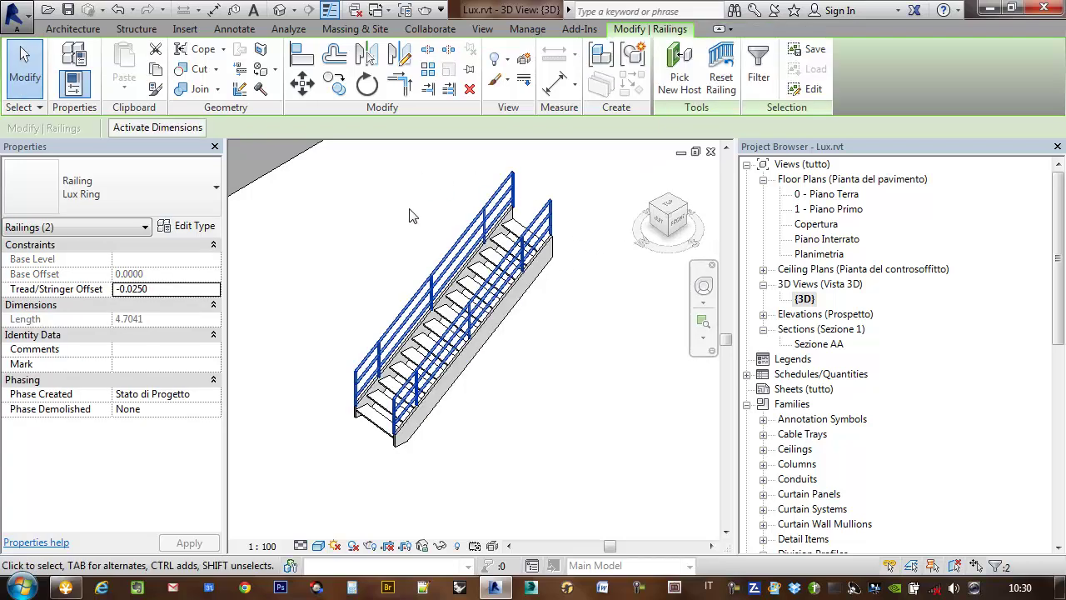
click(199, 186)
click(109, 244)
click(151, 184)
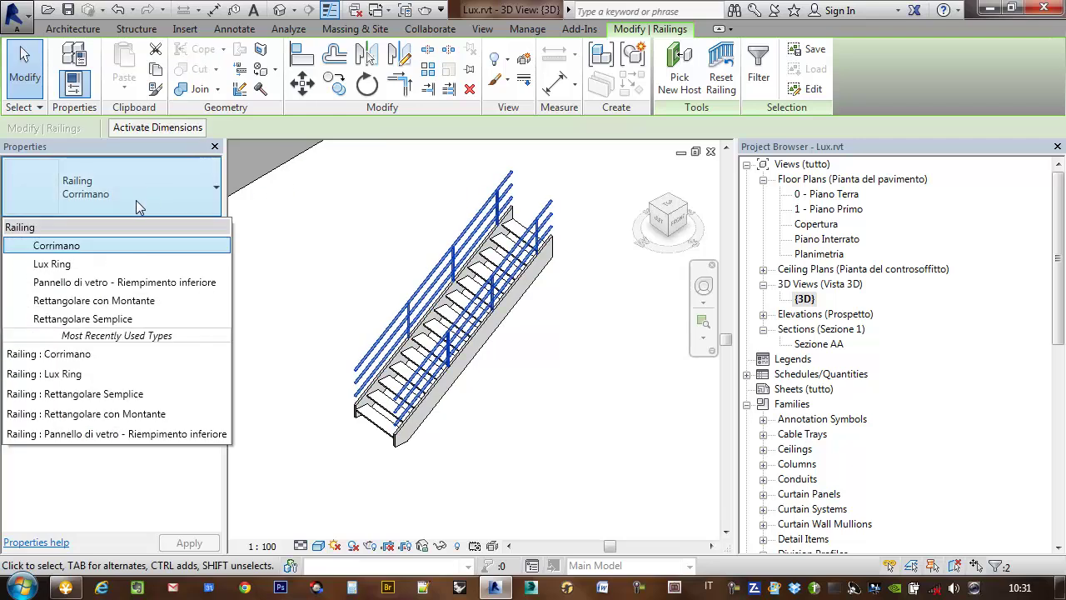
click(106, 286)
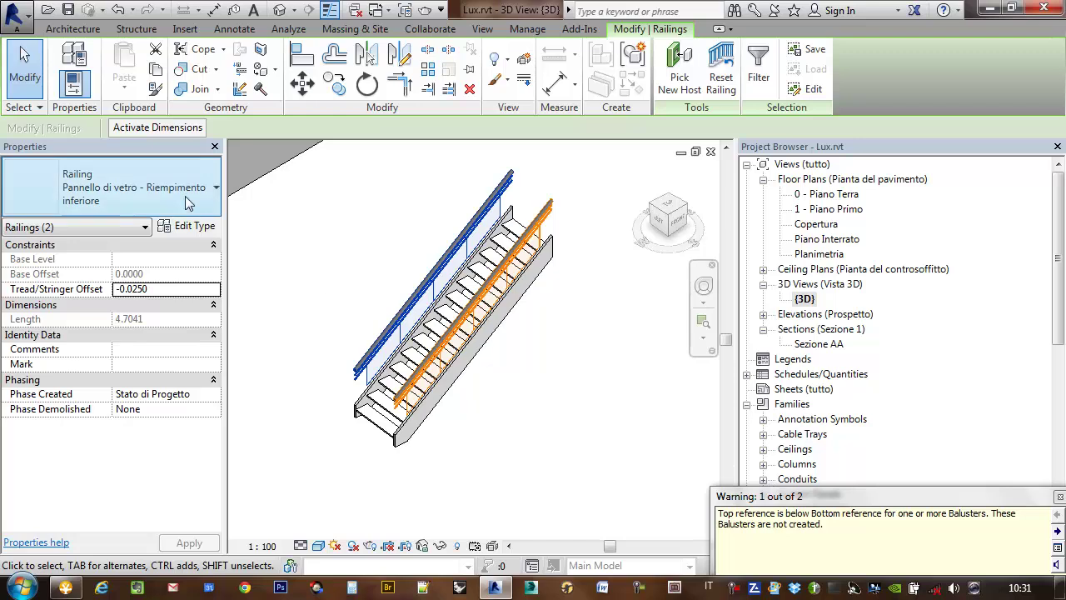
Try Rettangolare con Montante and Rettangolare Semplice, then keep the Lux Ring type.
click(161, 200)
click(150, 276)
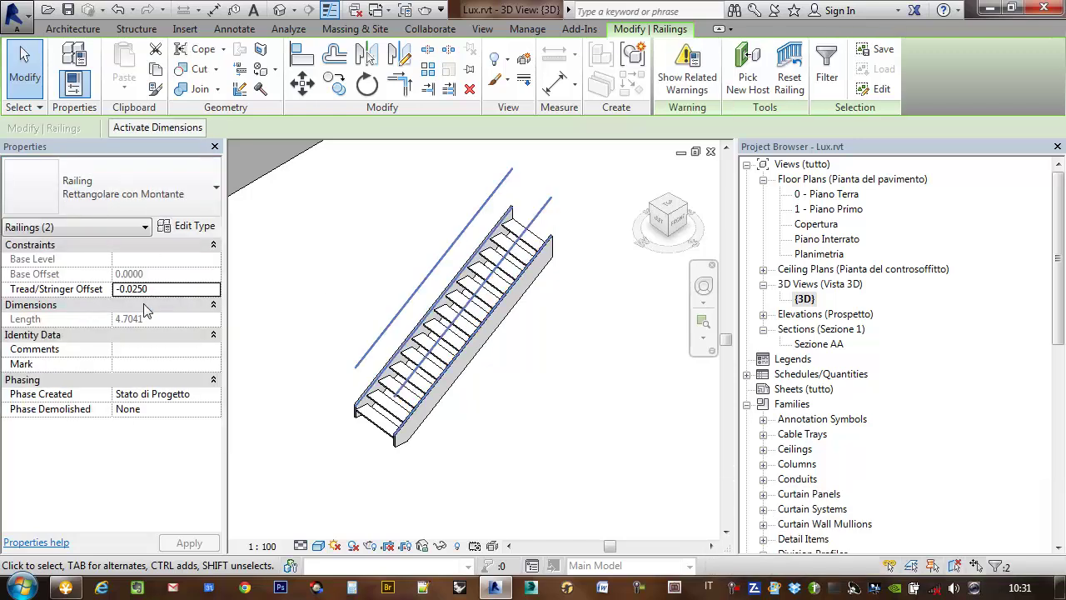
click(146, 198)
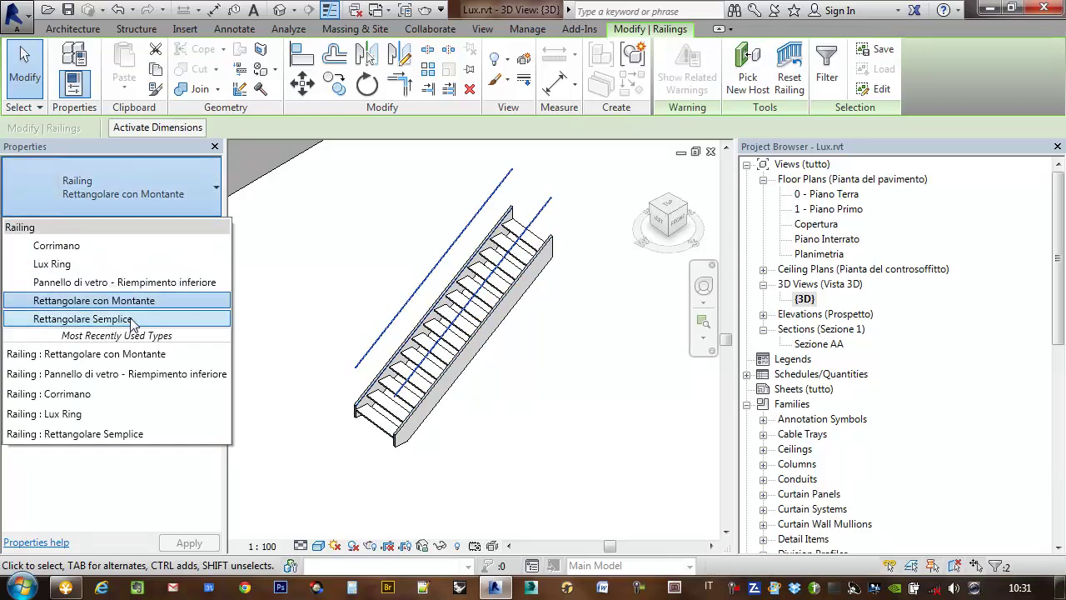
click(136, 318)
click(166, 193)
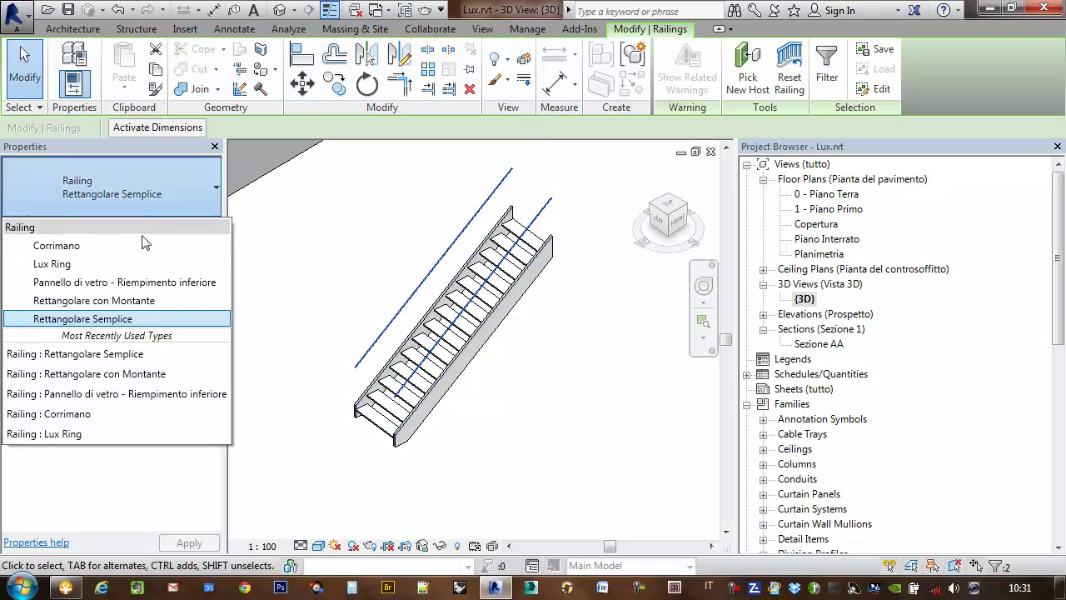
click(130, 261)
mouse_move(536, 232)
shift+middle_down()
mouse_move(509, 258)
mouse_move(544, 250)
mouse_move(550, 267)
mouse_move(528, 232)
shift+middle_up()
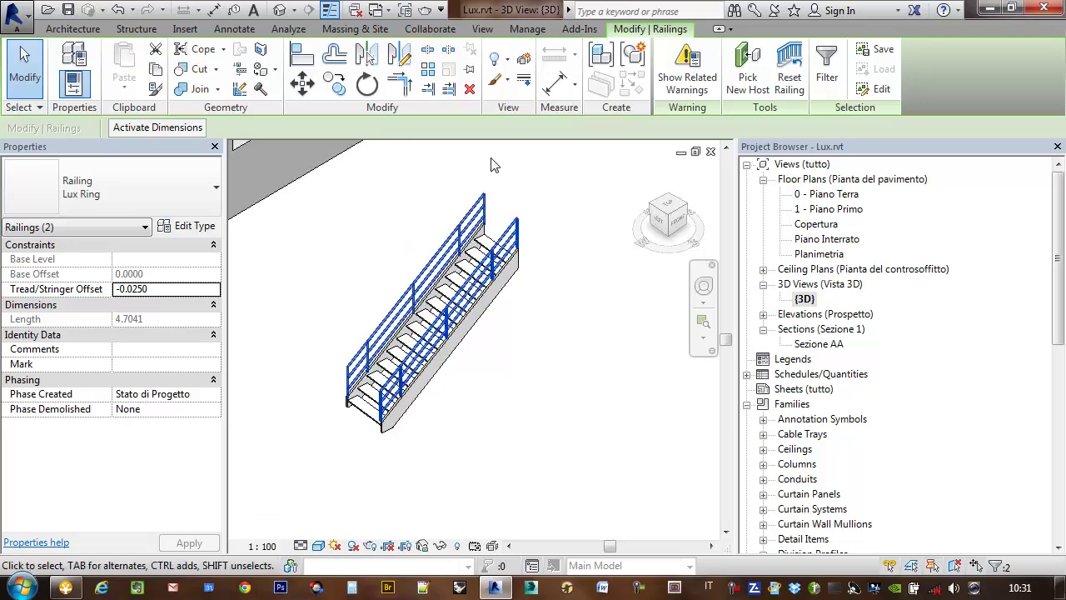
key(Escape)
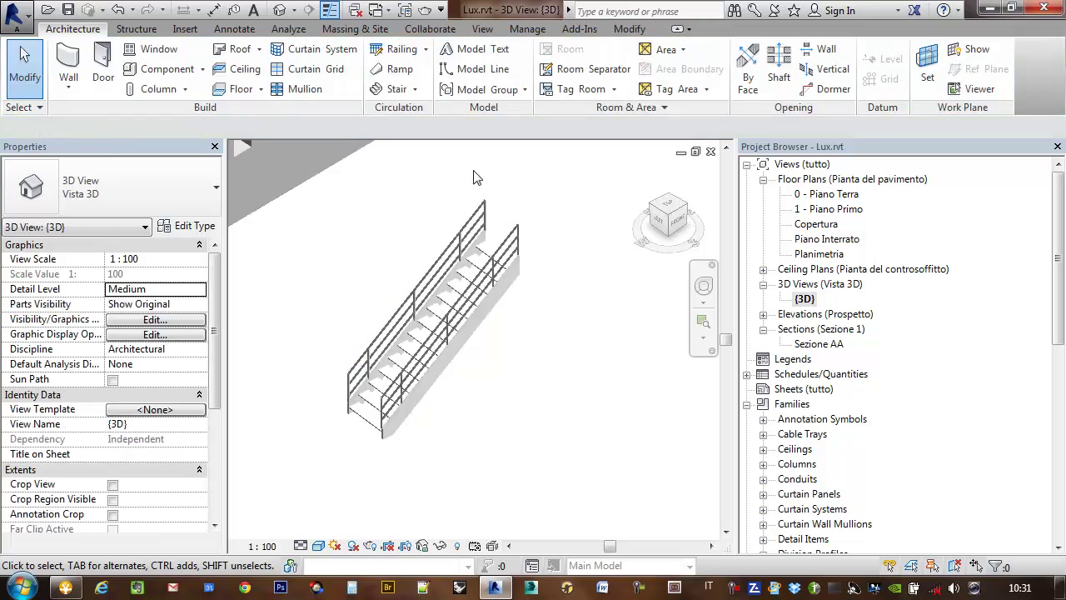
Cancel the first railing sketch and begin a new Sketch Path railing.
click(398, 49)
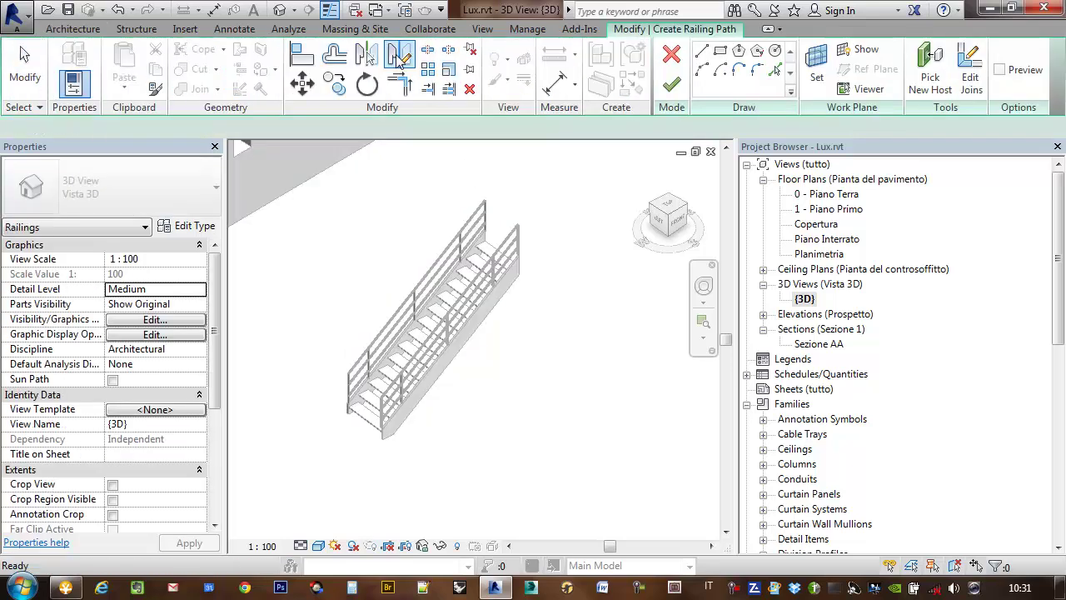
click(99, 30)
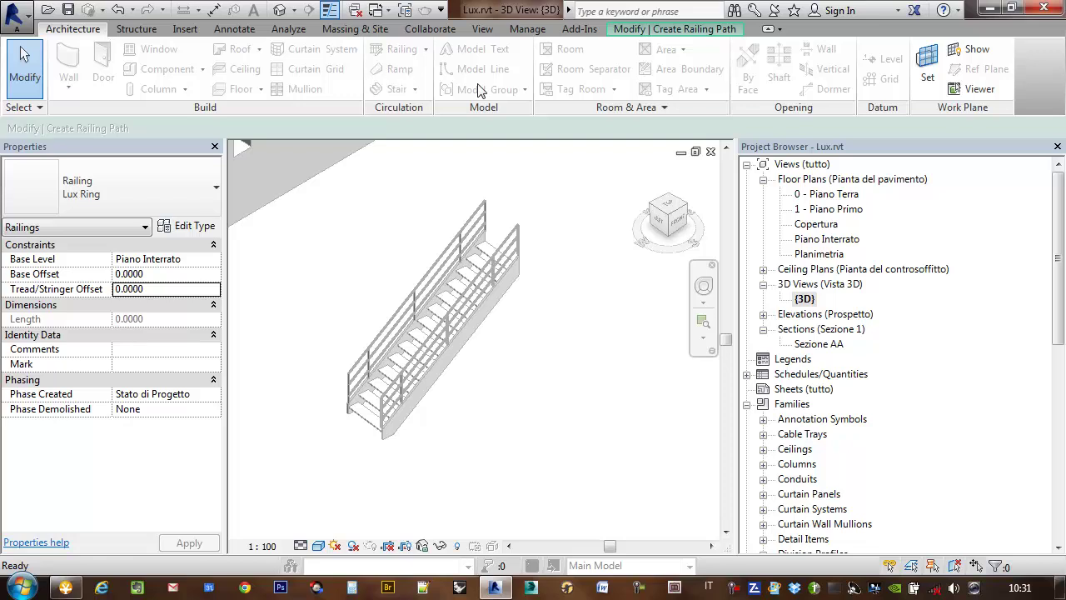
click(687, 32)
click(675, 60)
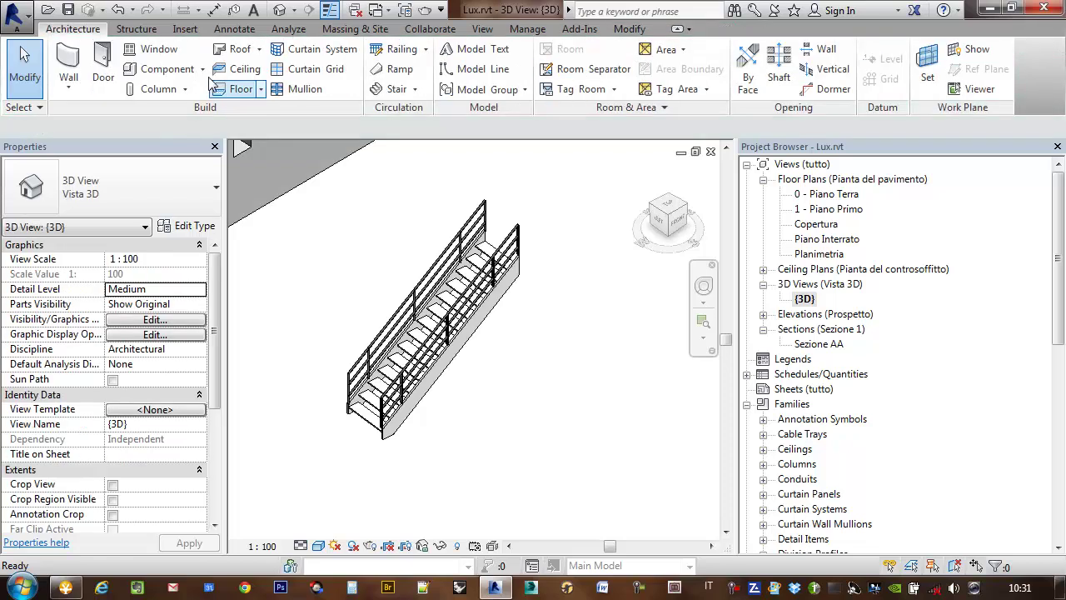
click(427, 51)
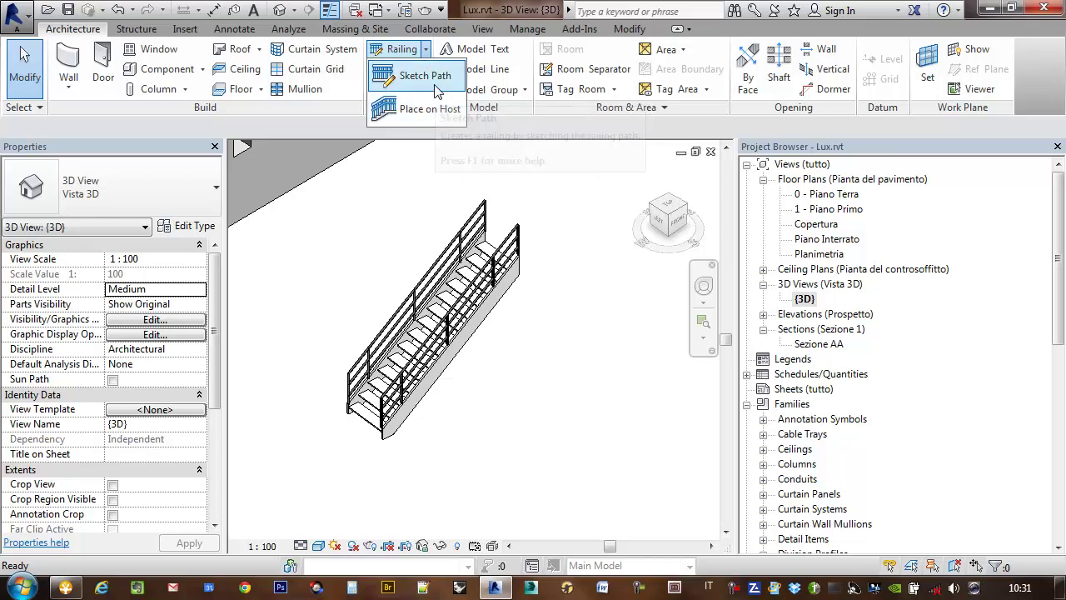
click(423, 77)
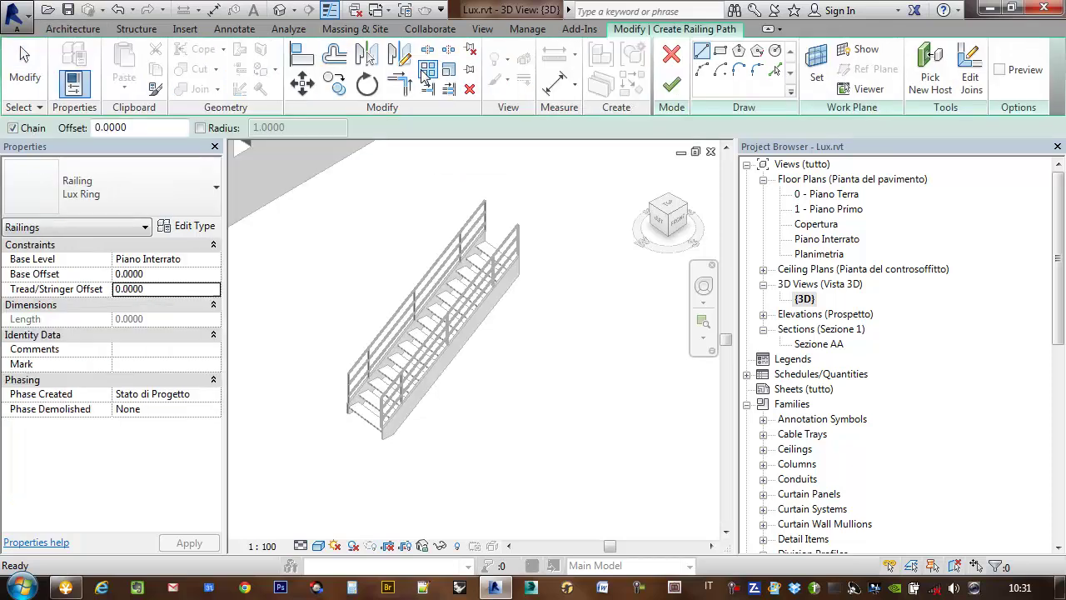
On 0 - Piano Terra, abandon the railing path sketch and delete the existing stair.
double_click(832, 195)
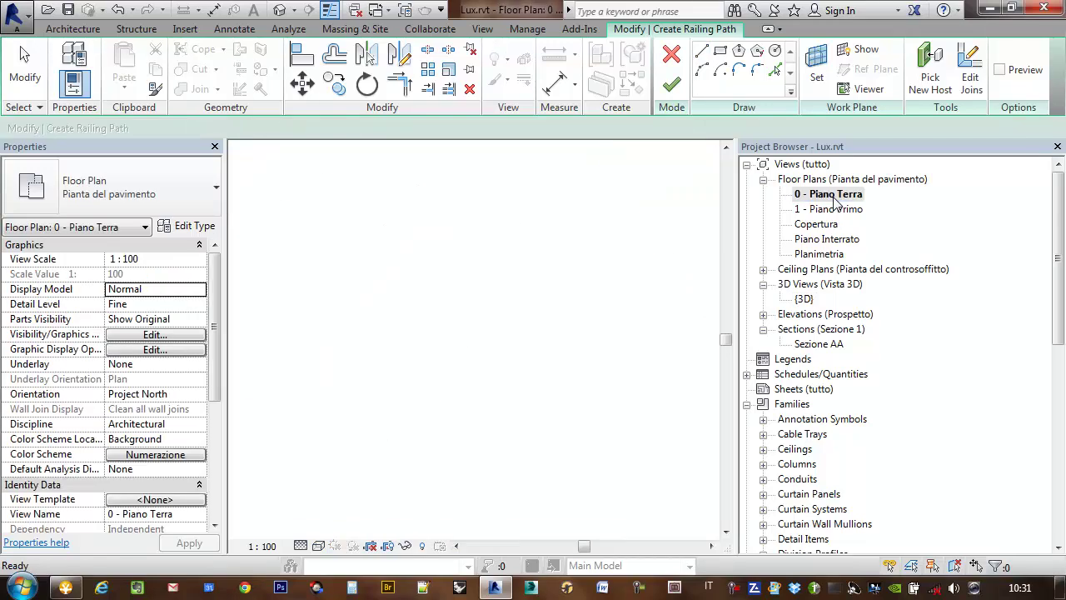
scroll(388, 350, up, 2)
scroll(324, 317, up, 2)
scroll(359, 310, up, 3)
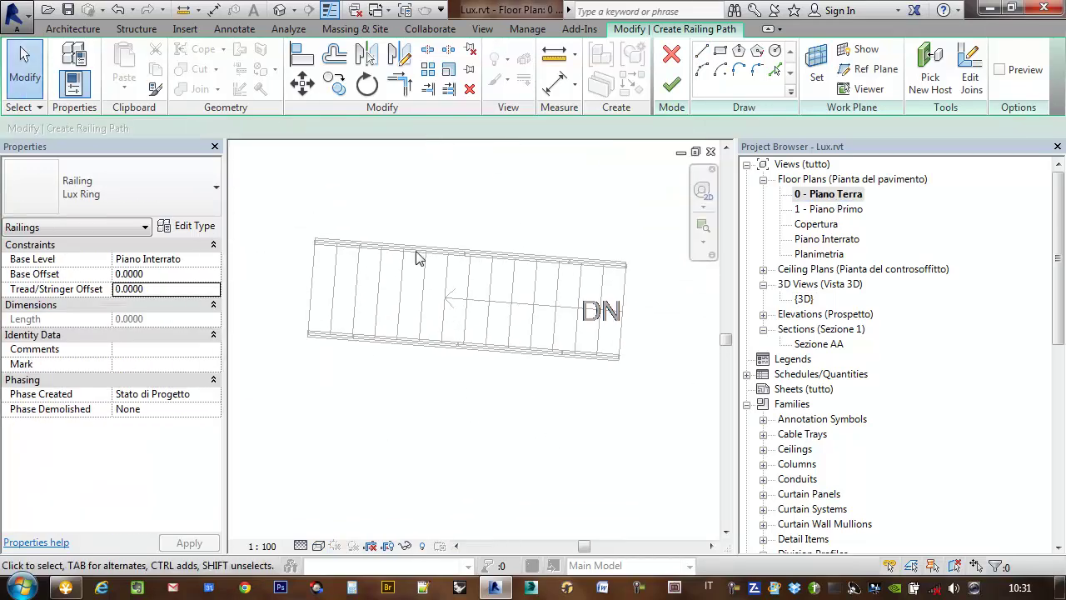
click(702, 53)
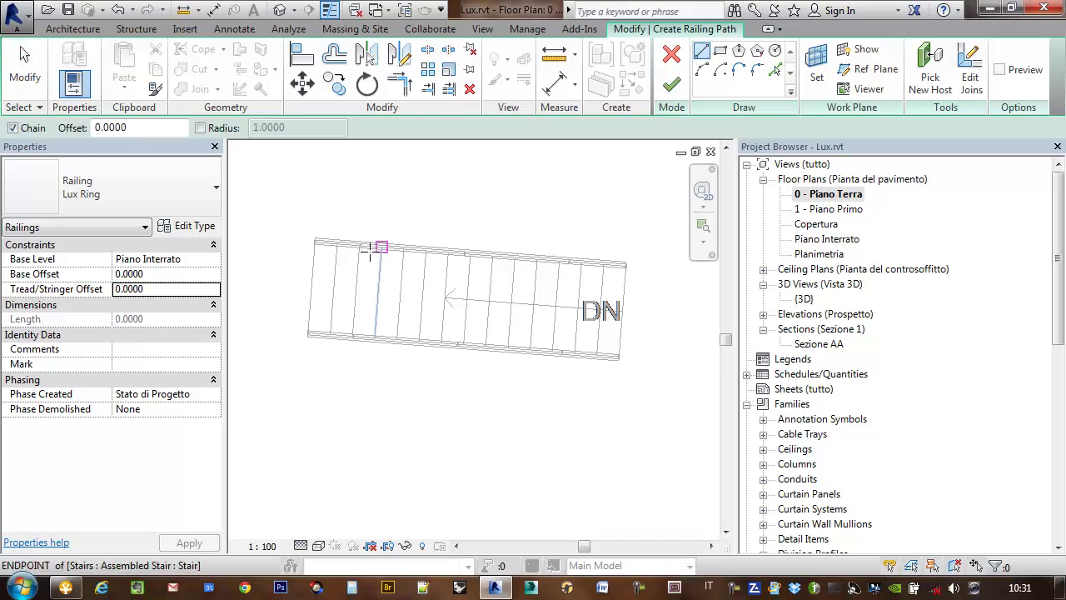
click(259, 264)
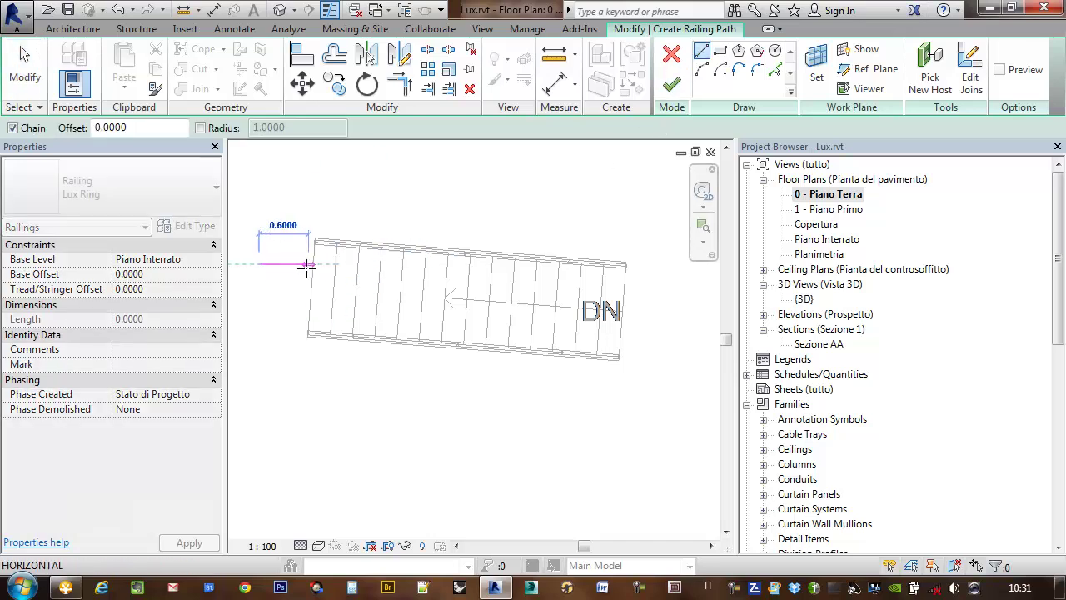
key(Escape)
key(Escape)
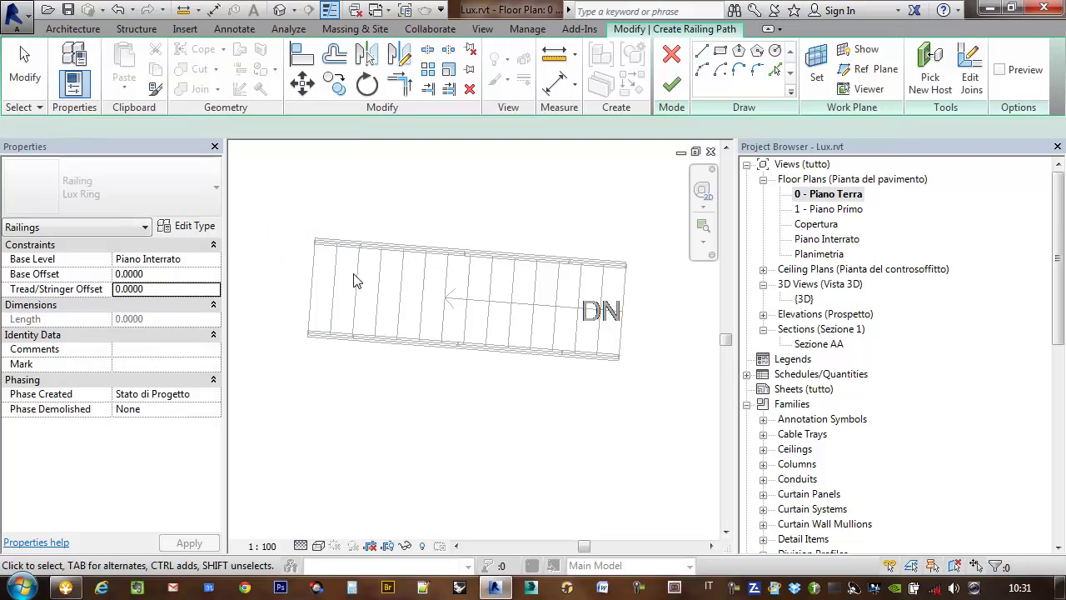
click(673, 57)
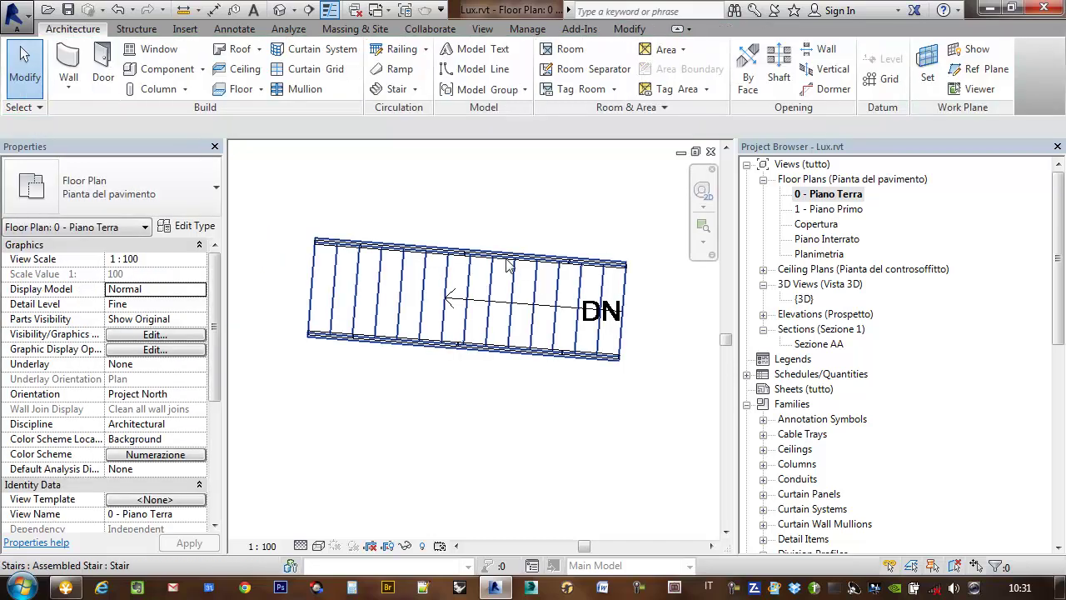
click(504, 247)
key(Delete)
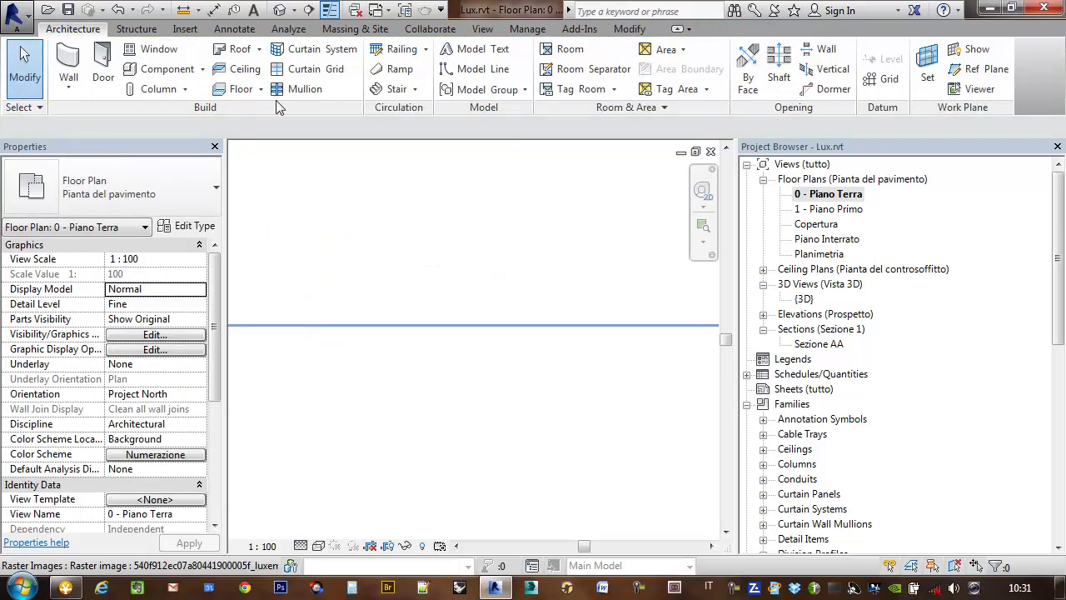
Draw a straight 18-riser stair run on 0 - Piano Terra and finish it.
click(402, 89)
click(315, 325)
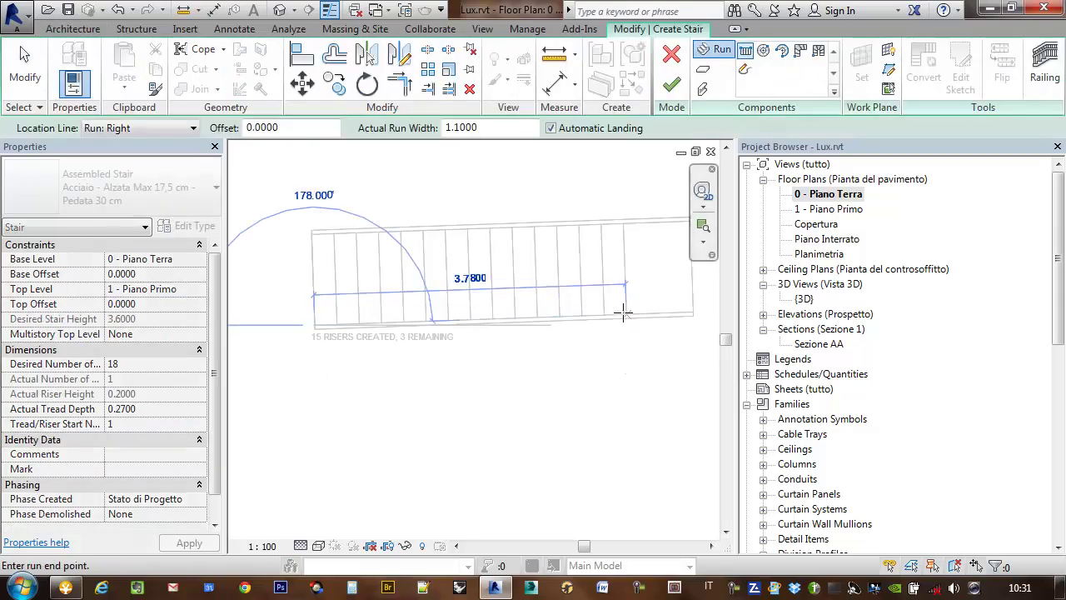
click(704, 324)
scroll(622, 375, up, 1)
scroll(537, 317, down, 3)
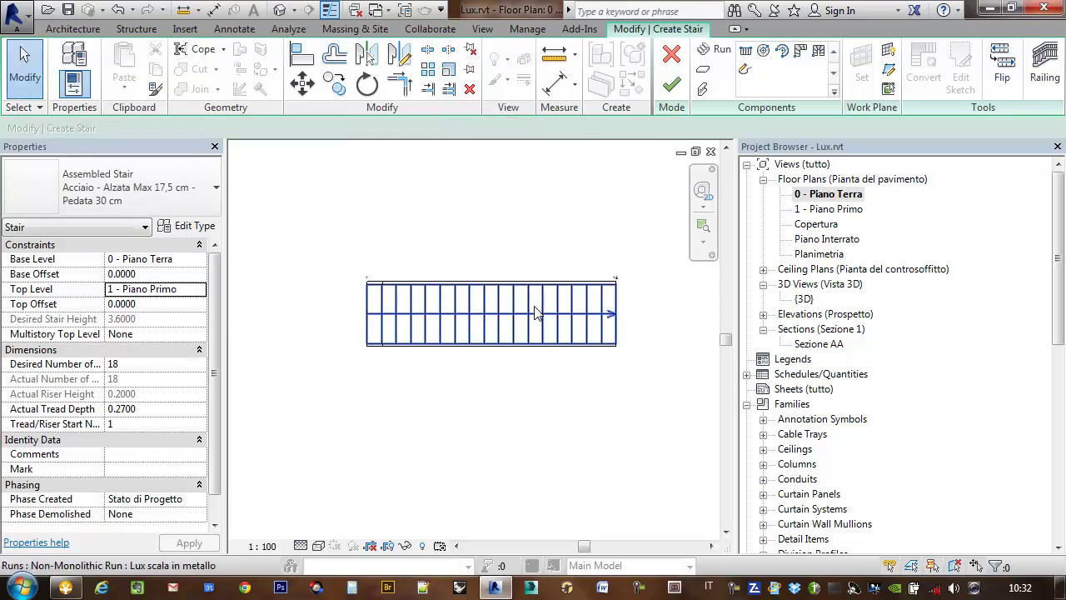
key(Escape)
click(670, 87)
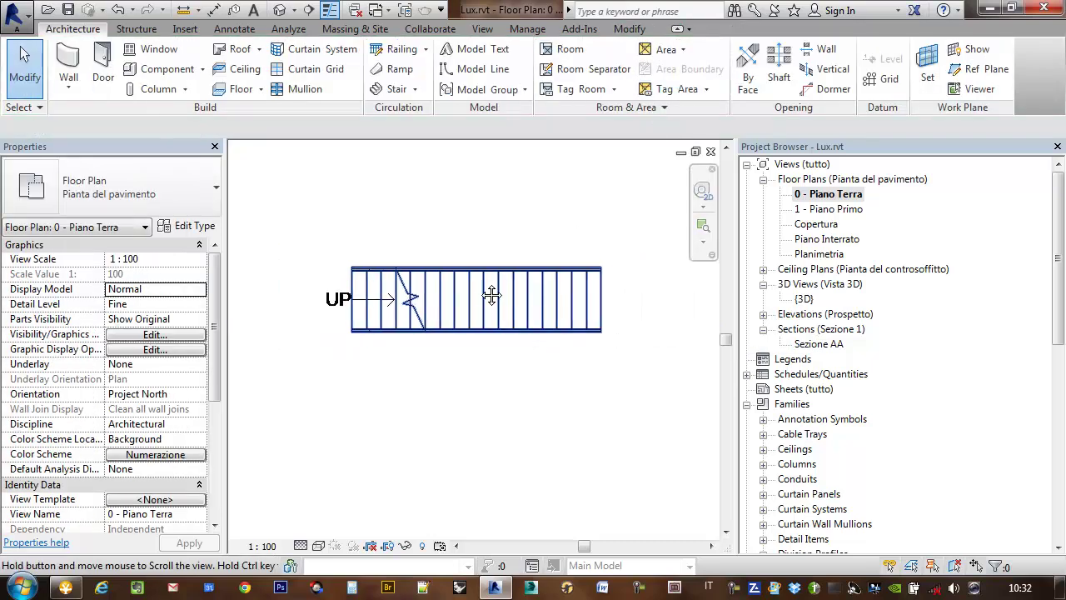
Edit the new stair and widen its run to 2.4832.
click(471, 269)
key(Escape)
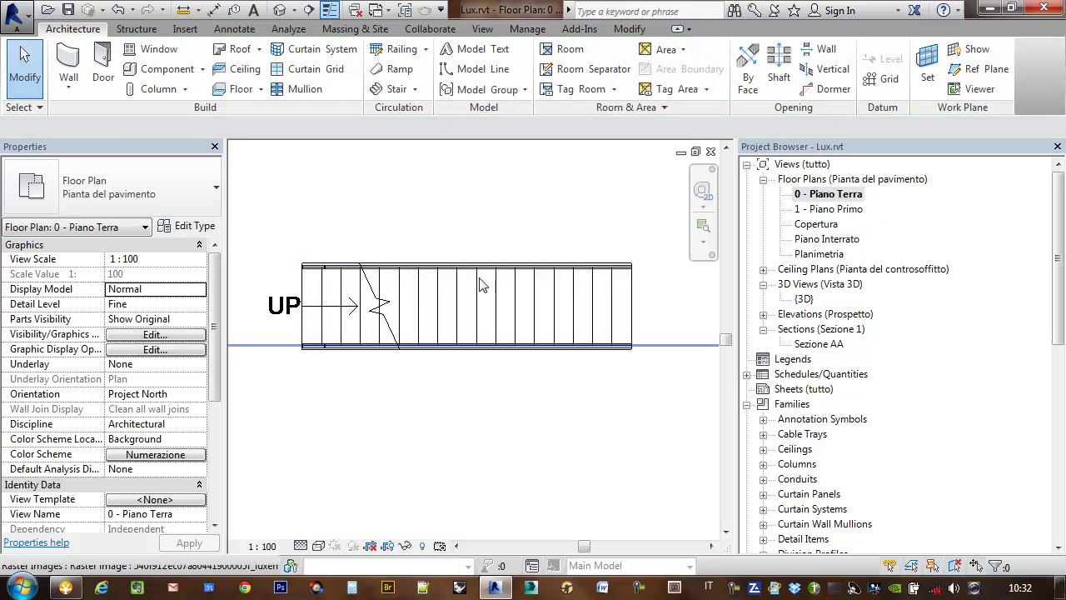
click(479, 290)
mouse_move(392, 400)
middle_down()
mouse_move(360, 358)
mouse_move(428, 363)
middle_up()
click(262, 309)
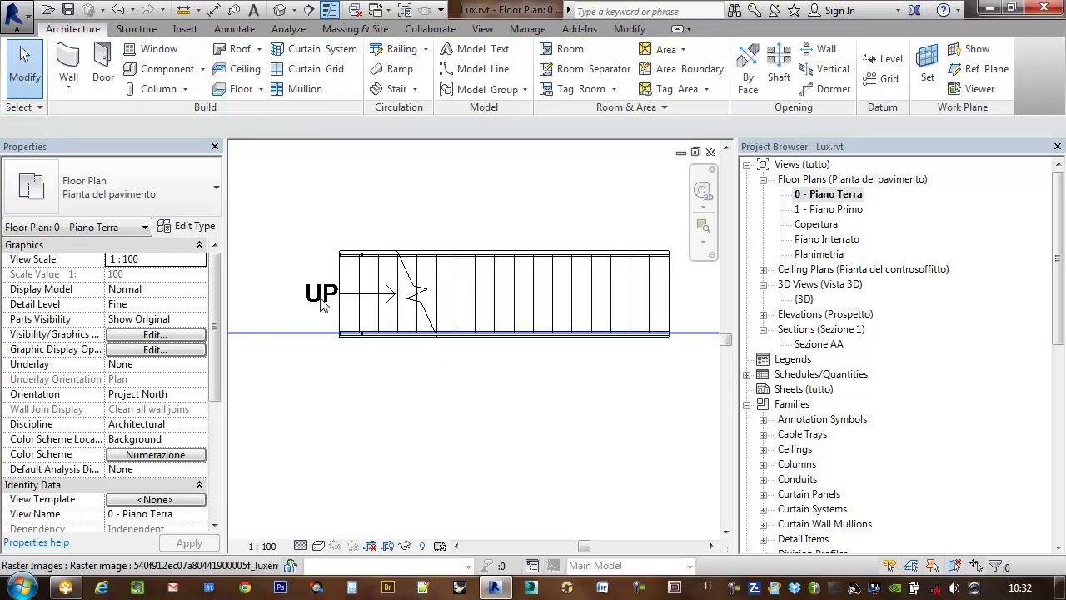
click(414, 268)
click(670, 71)
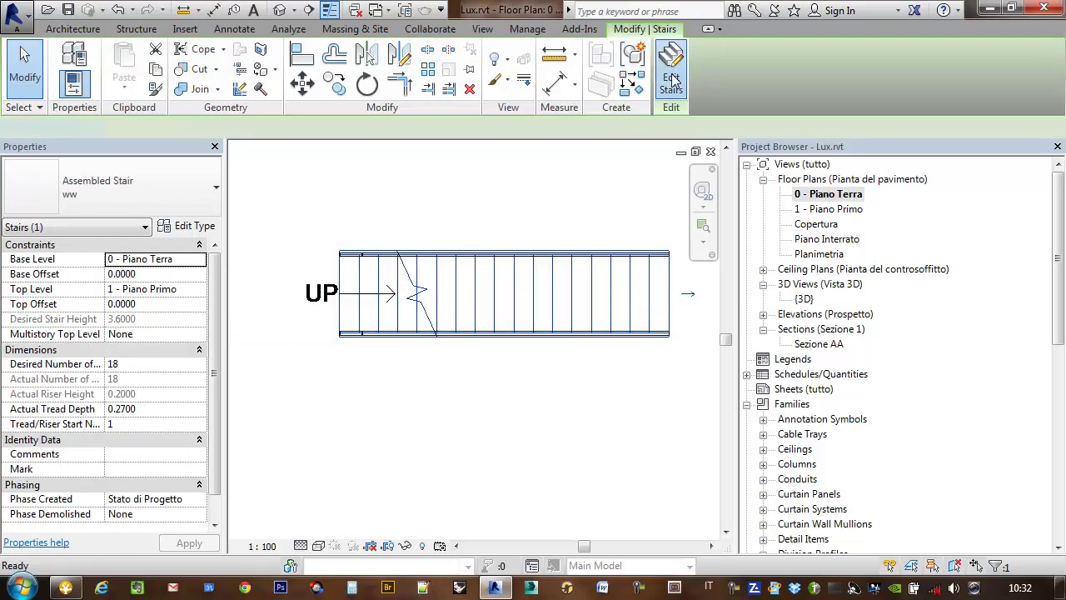
click(518, 296)
drag(503, 276, 505, 171)
mouse_move(564, 177)
middle_down()
mouse_move(566, 250)
mouse_move(548, 266)
middle_up()
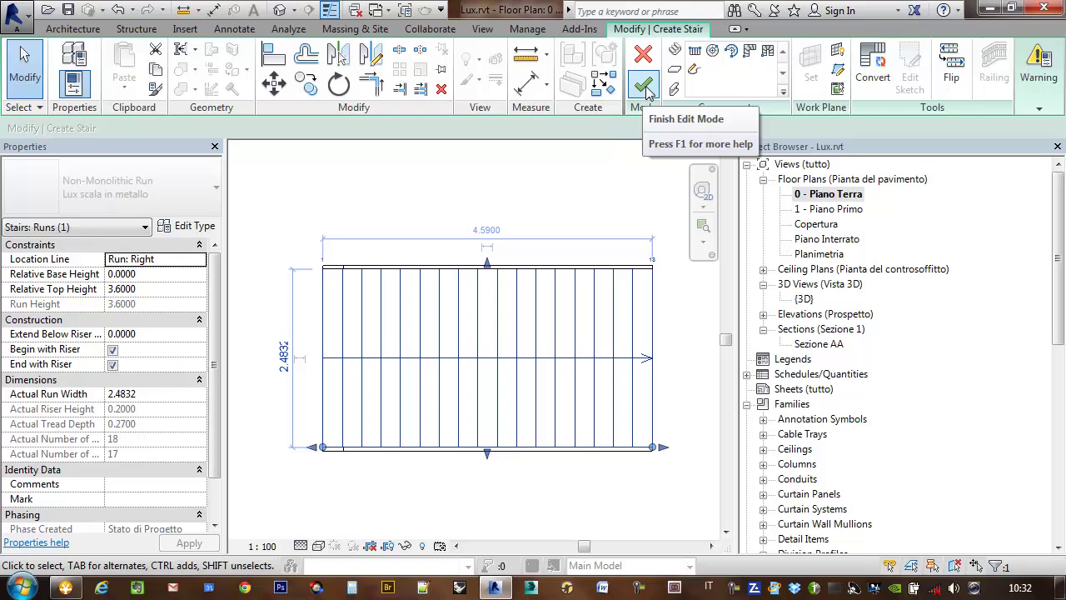
click(614, 183)
middle_drag(594, 191, 556, 258)
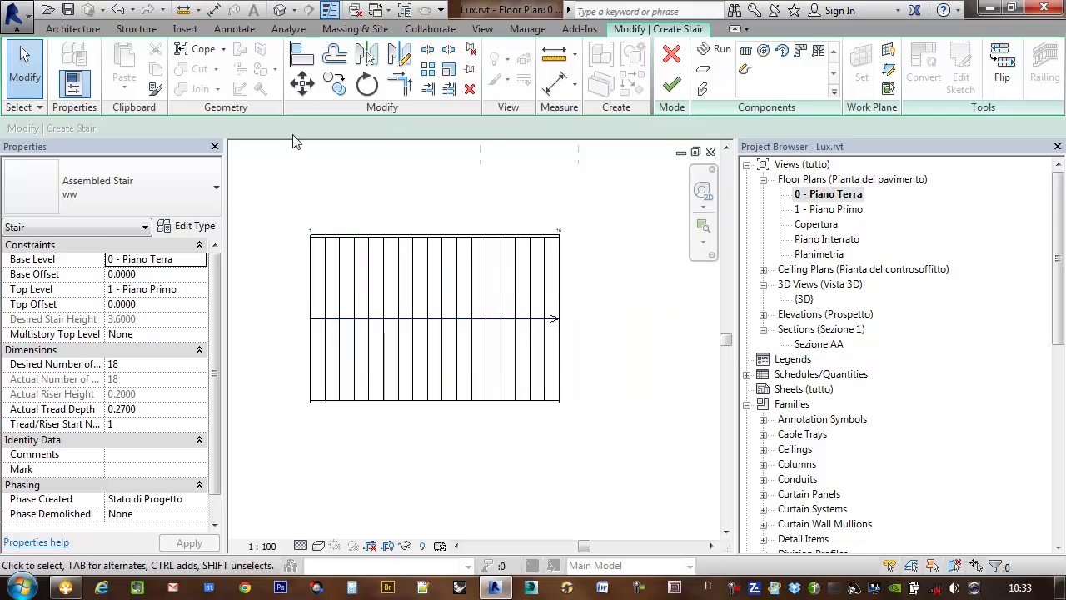
Finish the widened stair and start a Sketch Path railing left of the stair.
click(672, 89)
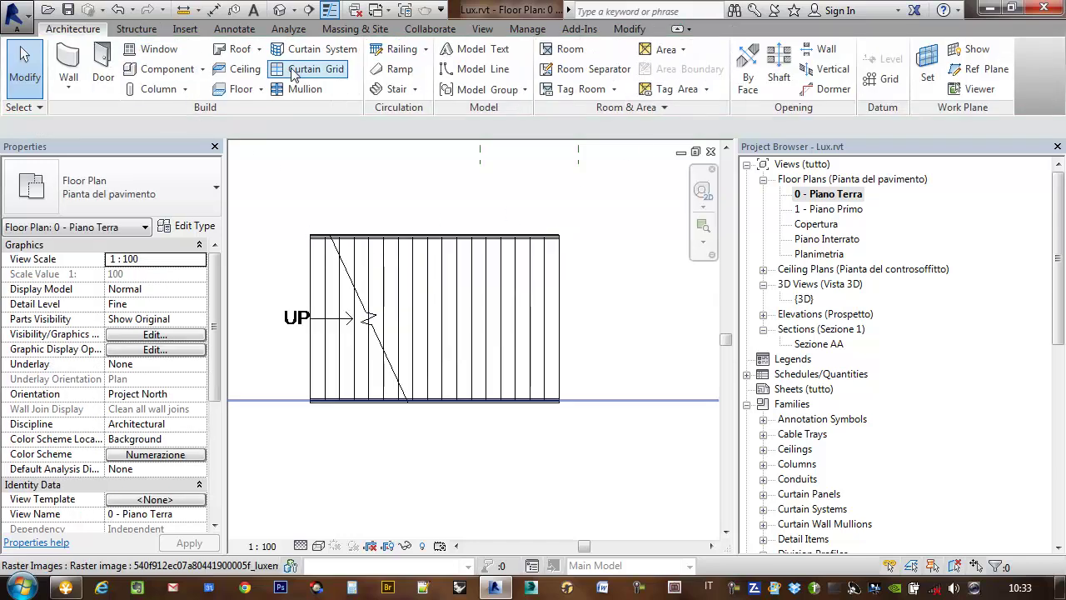
click(424, 52)
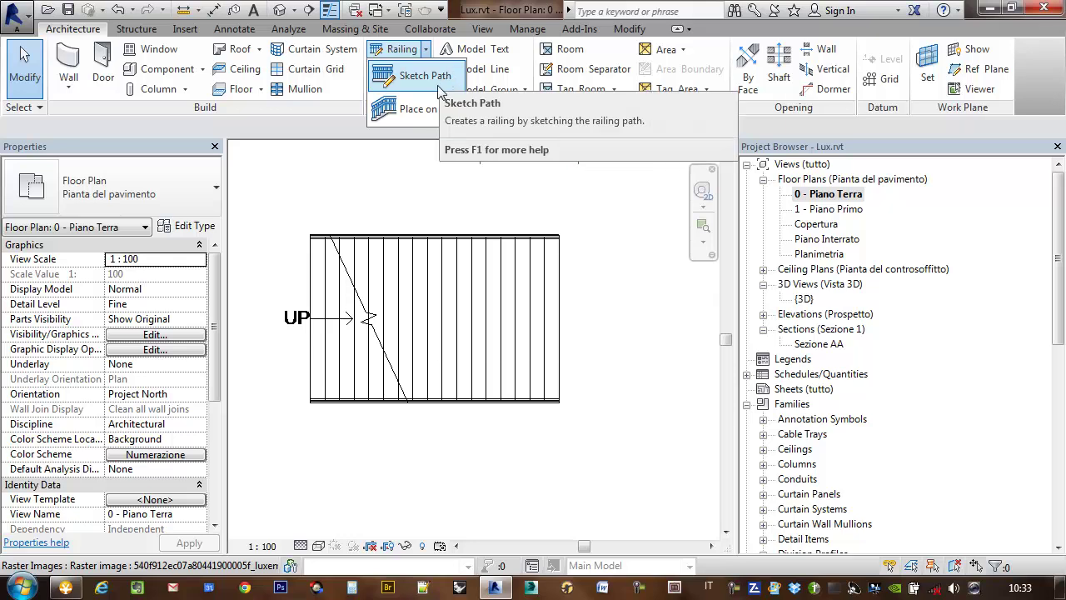
click(437, 84)
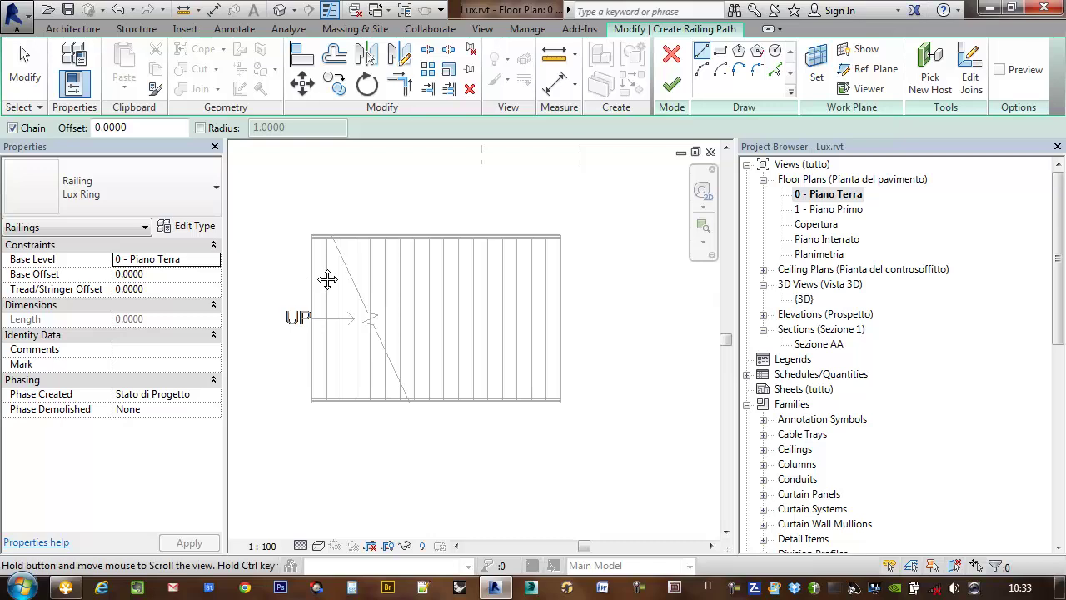
scroll(353, 250, up, 3)
click(361, 244)
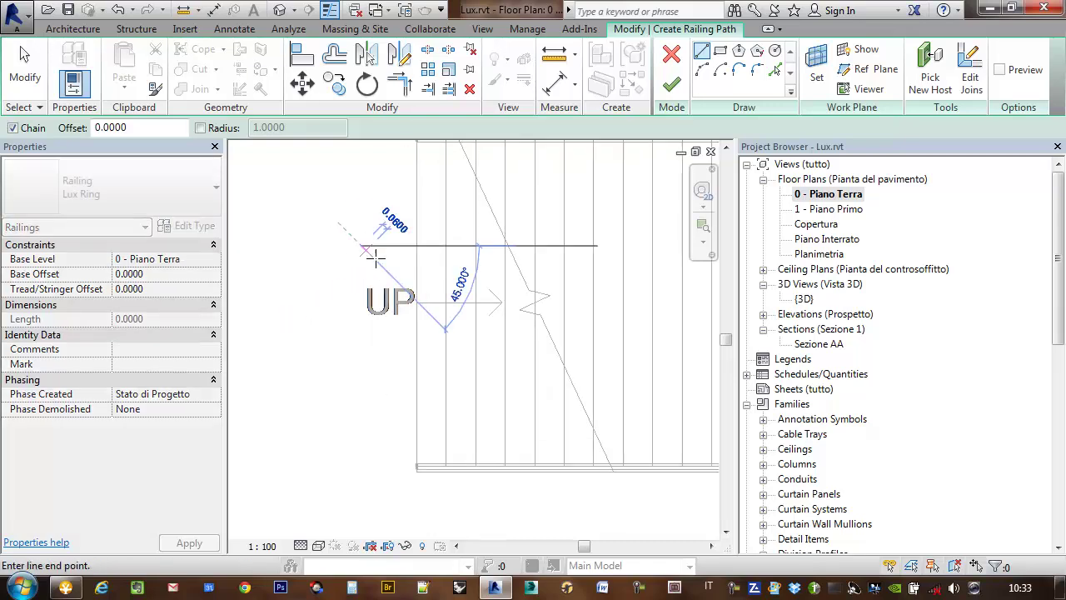
click(418, 244)
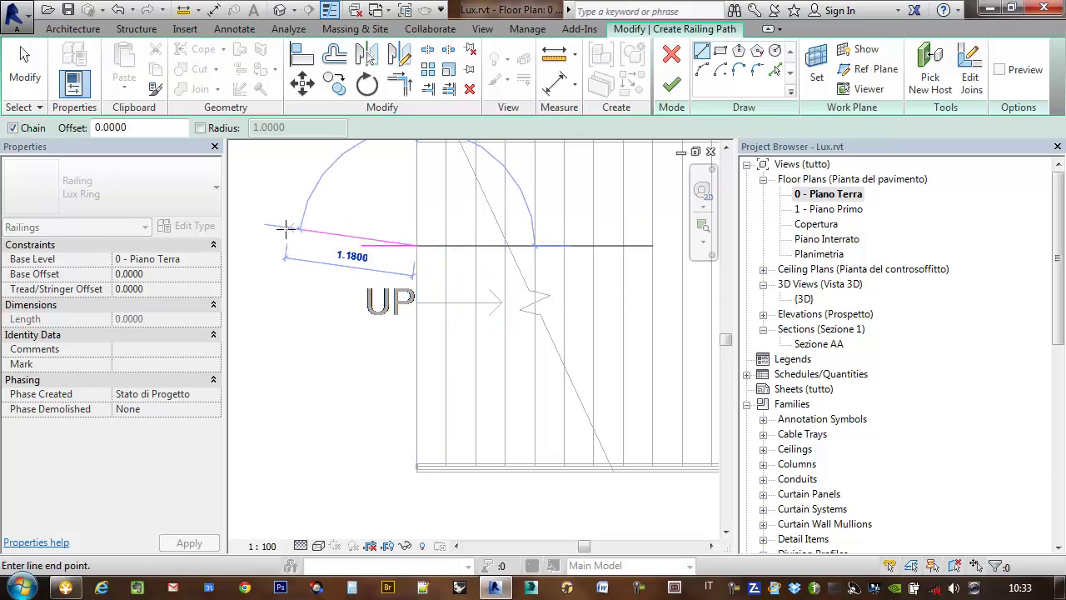
Extend the path line along the stair's middle past its far end.
scroll(450, 246, up, 2)
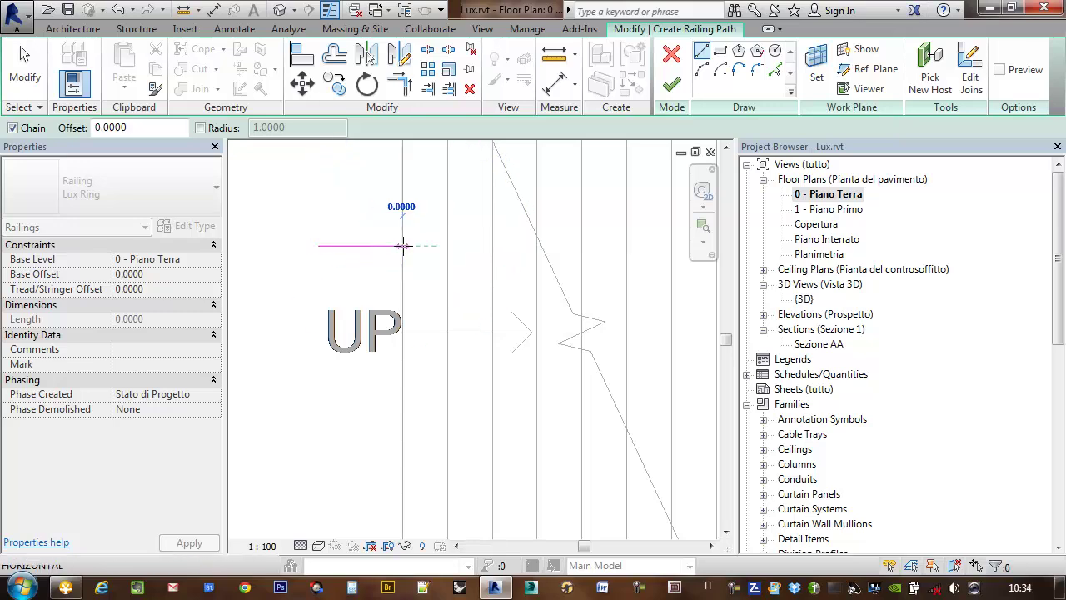
scroll(312, 245, down, 2)
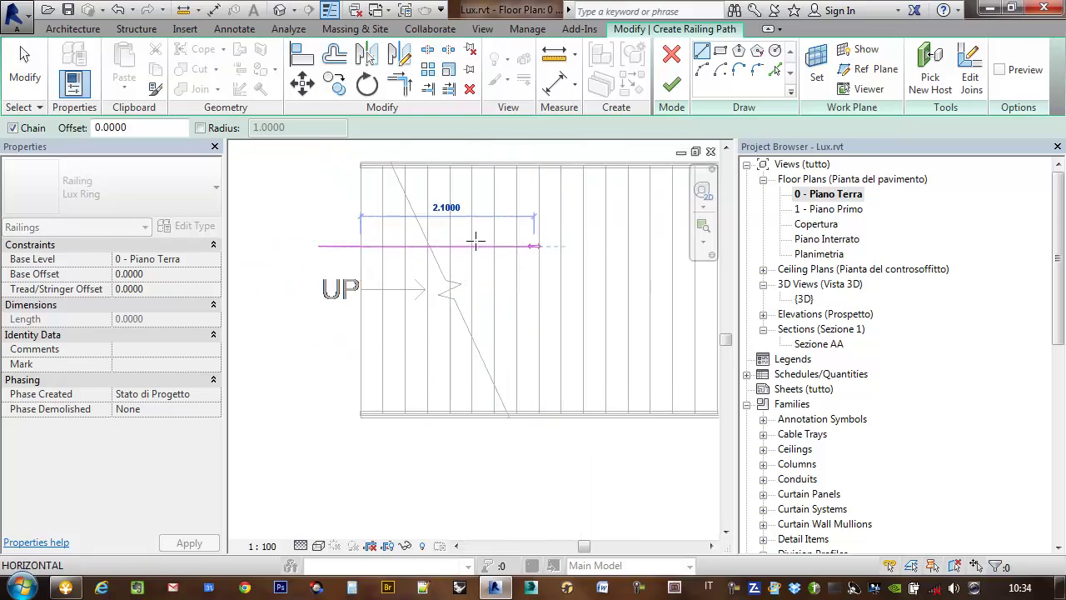
scroll(308, 242, down, 1)
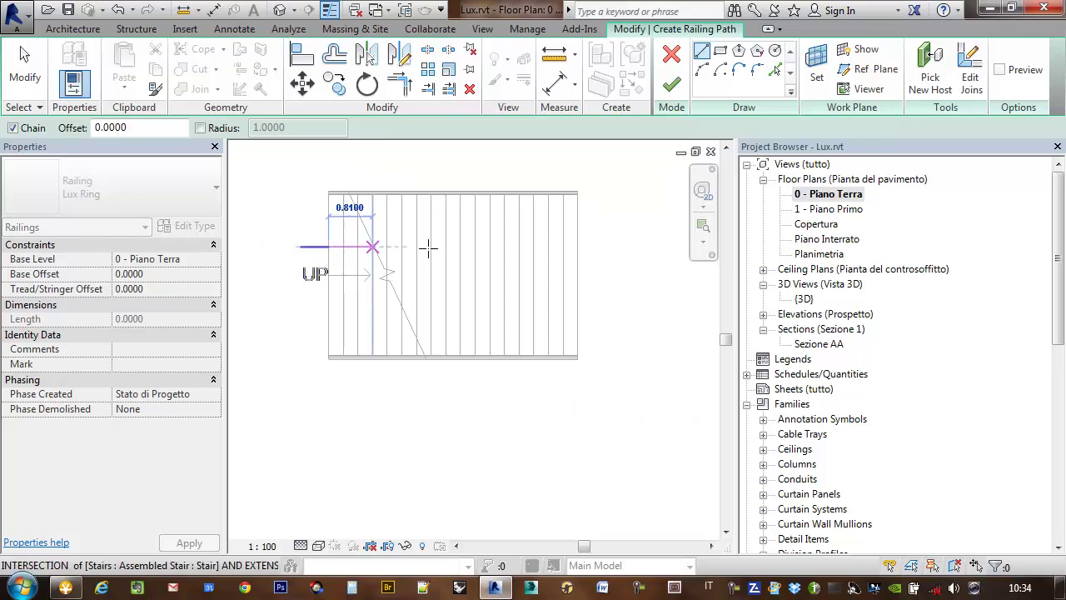
click(577, 247)
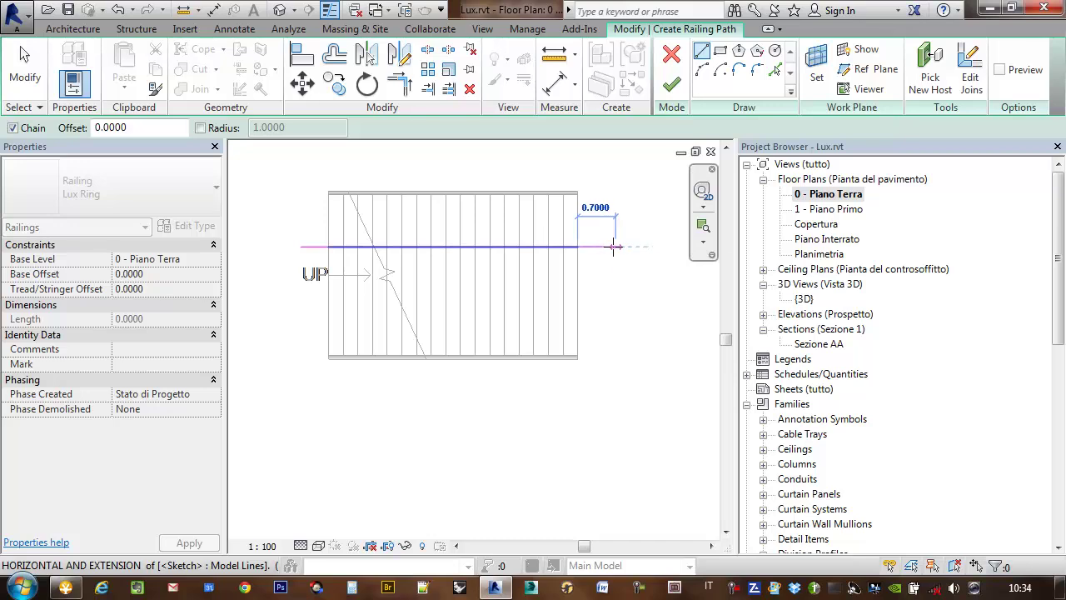
click(632, 246)
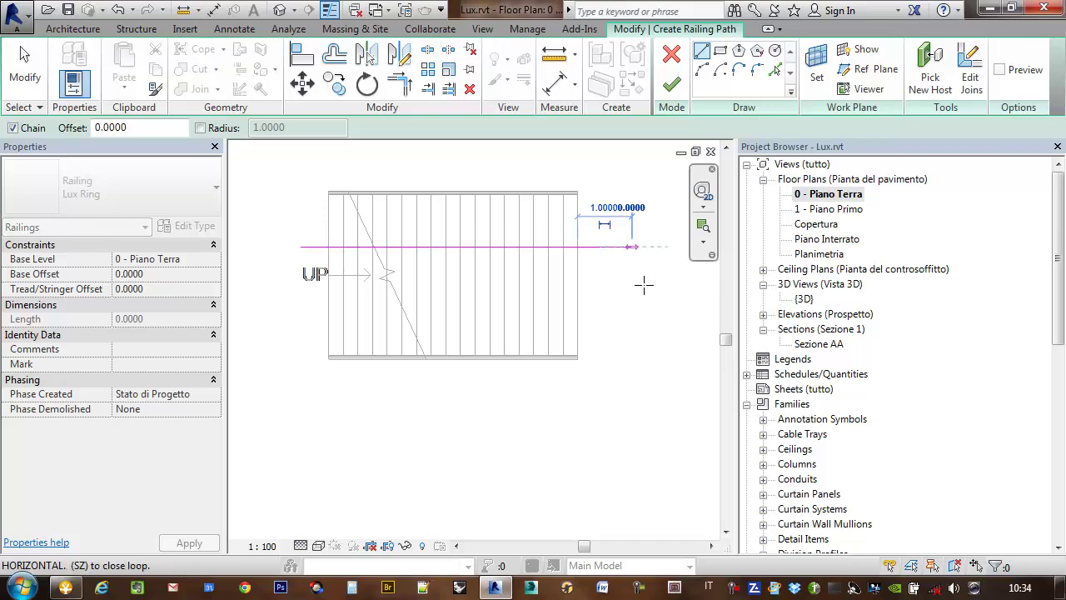
key(Escape)
middle_drag(635, 278, 617, 285)
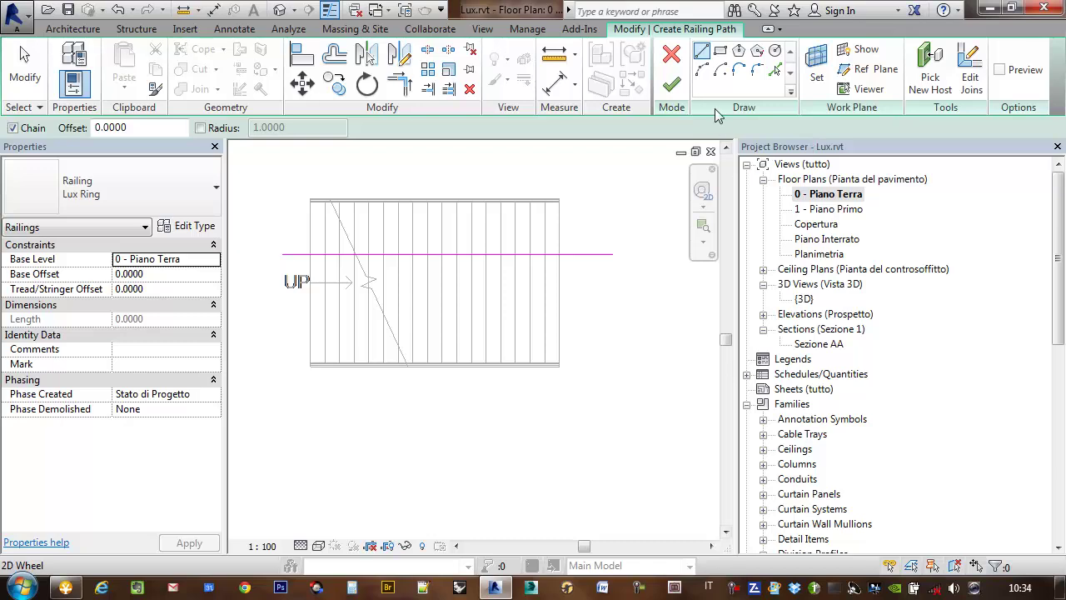
mouse_move(533, 249)
middle_down()
mouse_move(586, 269)
mouse_move(571, 281)
middle_up()
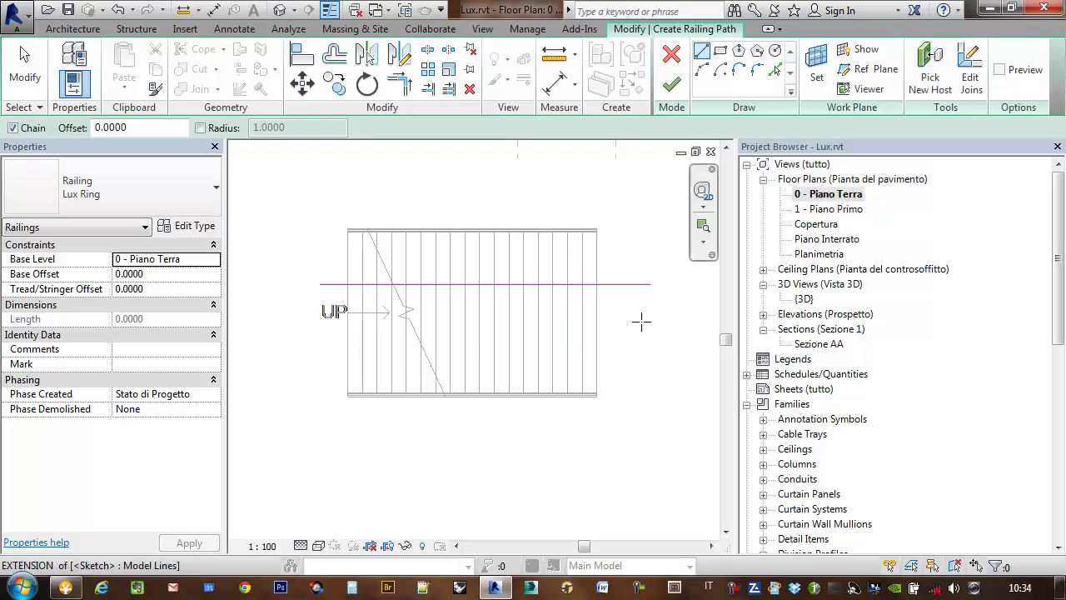
Pick the stair as host for the centre railing and finish the 7.2205-long Lux Ring railing.
click(935, 70)
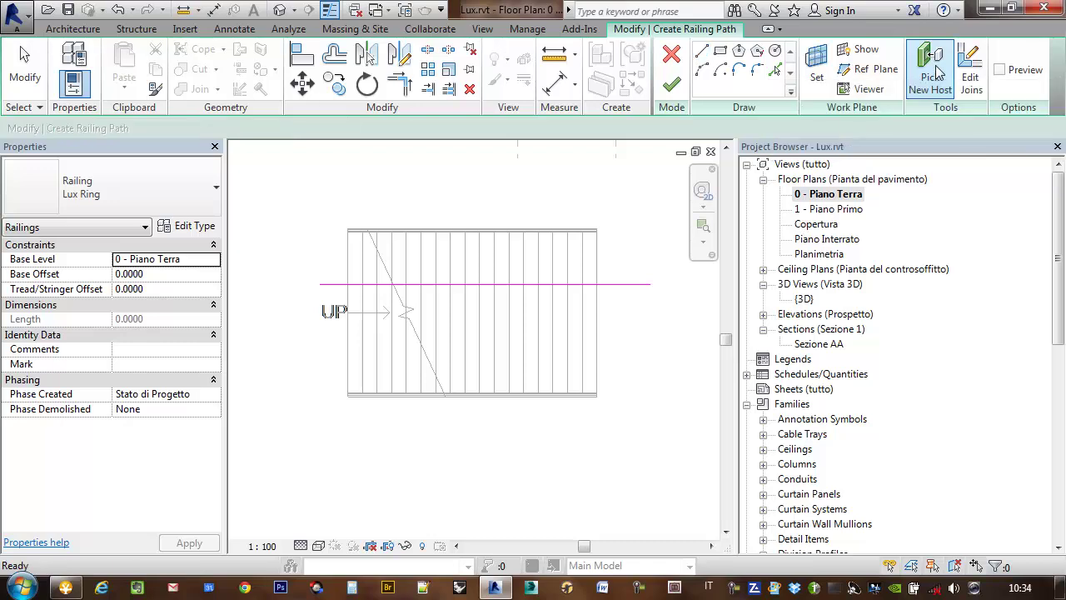
click(557, 257)
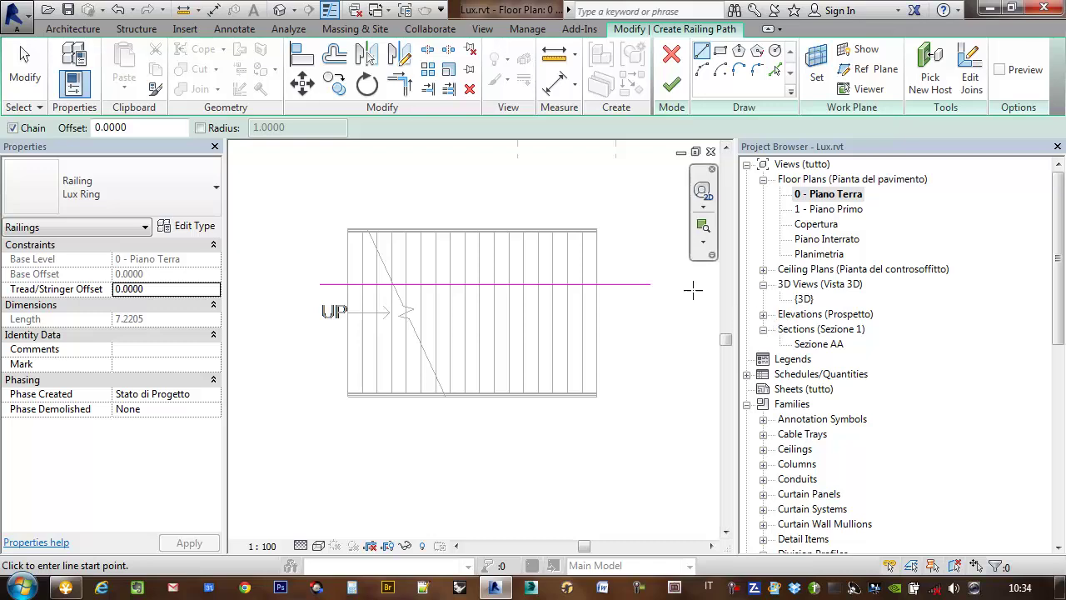
click(650, 284)
click(669, 88)
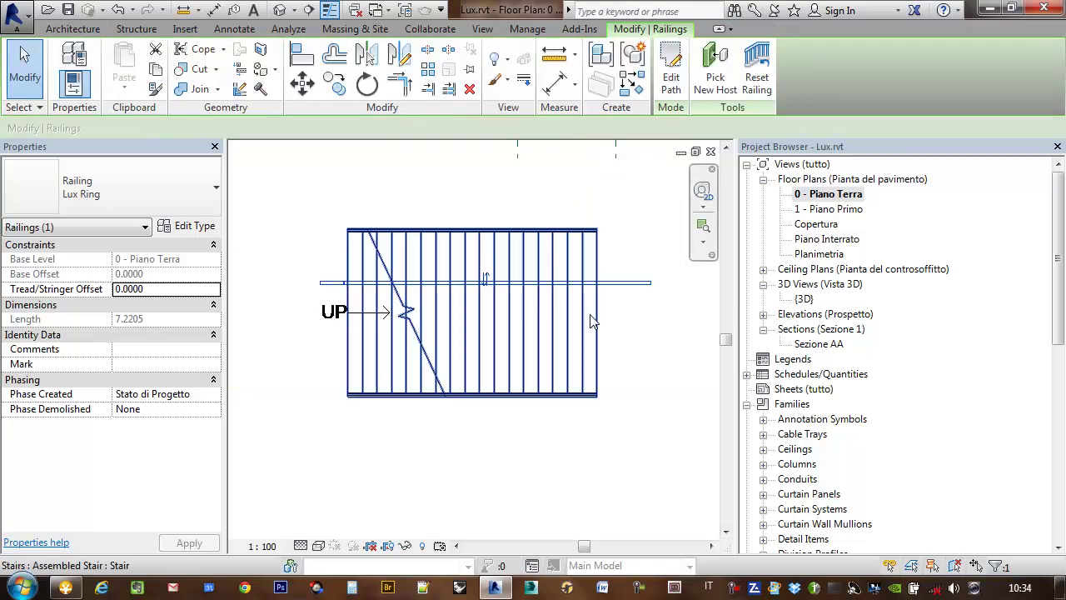
middle_drag(599, 333, 562, 344)
scroll(582, 322, up, 3)
scroll(537, 300, up, 2)
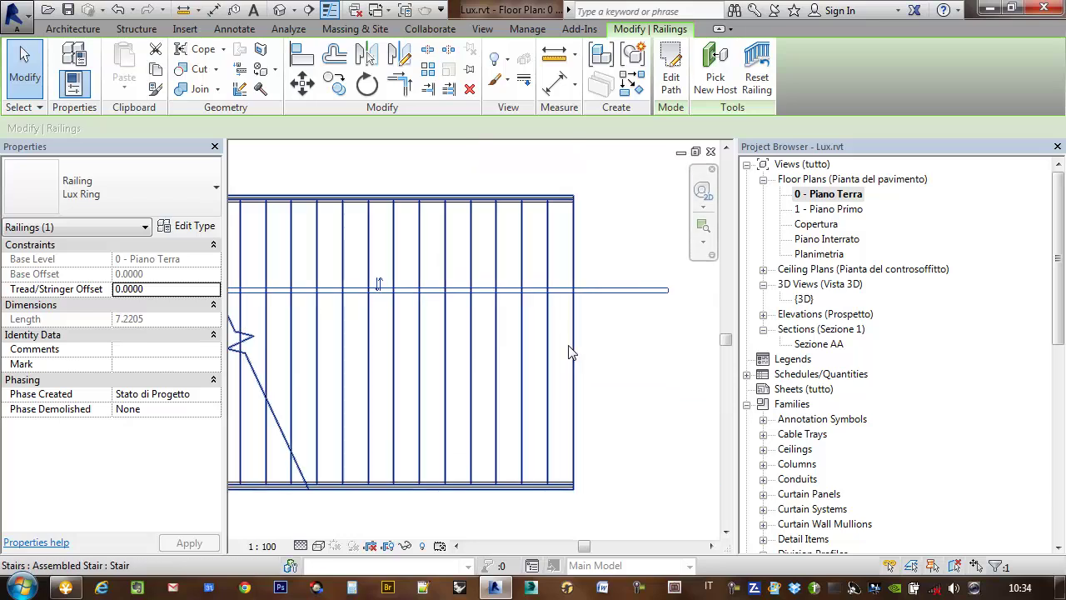
scroll(614, 341, down, 3)
Open the {3D} view and orbit to inspect the centre railing between the side railings.
double_click(804, 298)
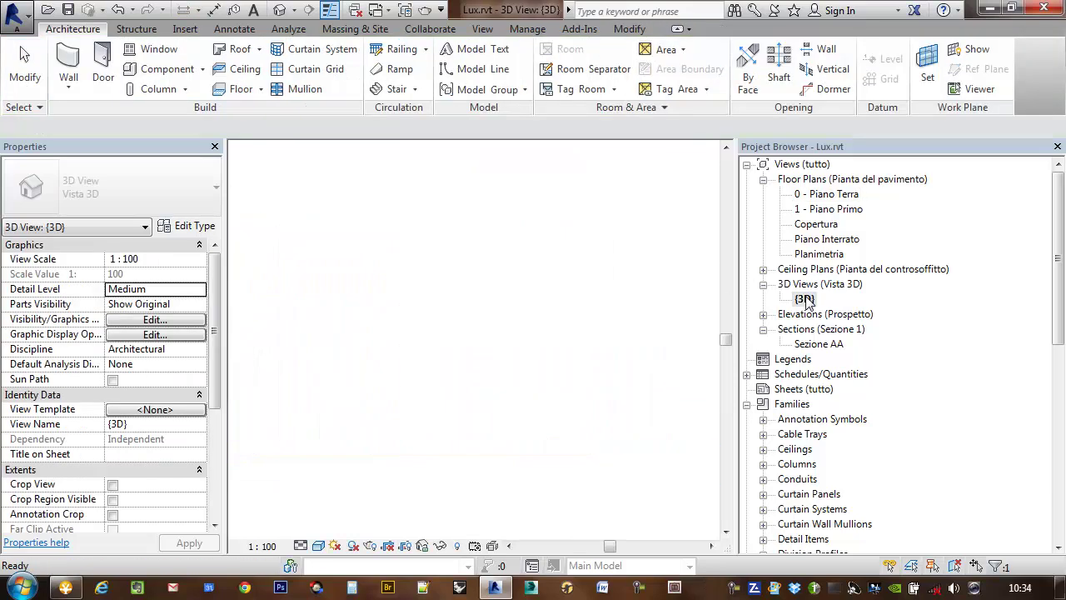
mouse_move(517, 323)
middle_down()
mouse_move(512, 523)
mouse_move(489, 408)
mouse_move(533, 347)
mouse_move(417, 333)
mouse_move(519, 295)
mouse_move(530, 366)
mouse_move(549, 354)
mouse_move(553, 407)
middle_up()
click(488, 426)
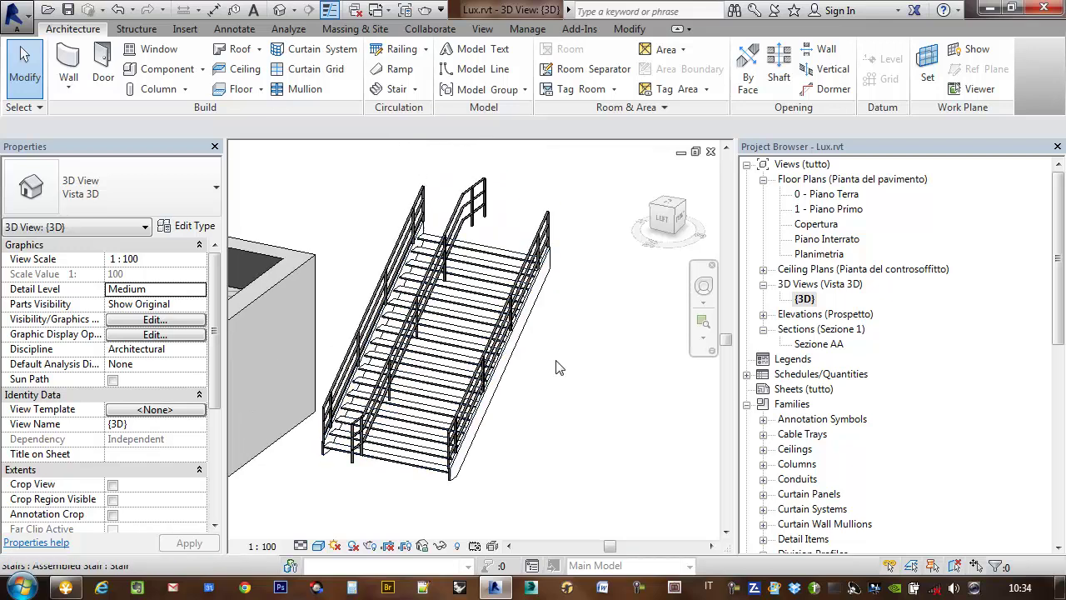
mouse_move(562, 361)
shift+middle_down()
mouse_move(557, 386)
mouse_move(537, 391)
mouse_move(549, 368)
shift+middle_up()
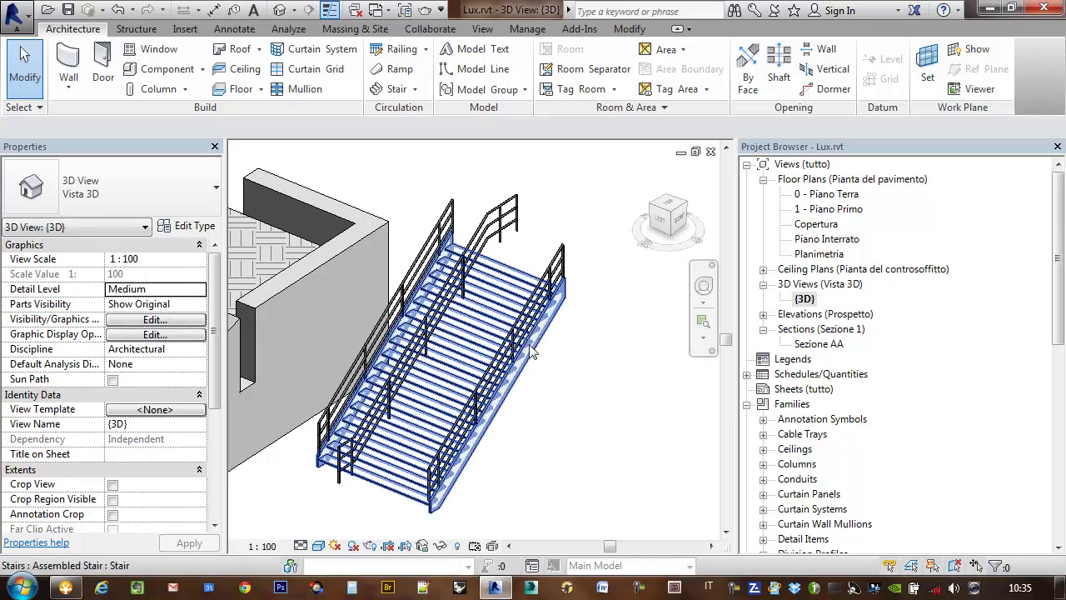
On the 0 - Piano Terra plan, start a Sketch Path railing.
double_click(826, 197)
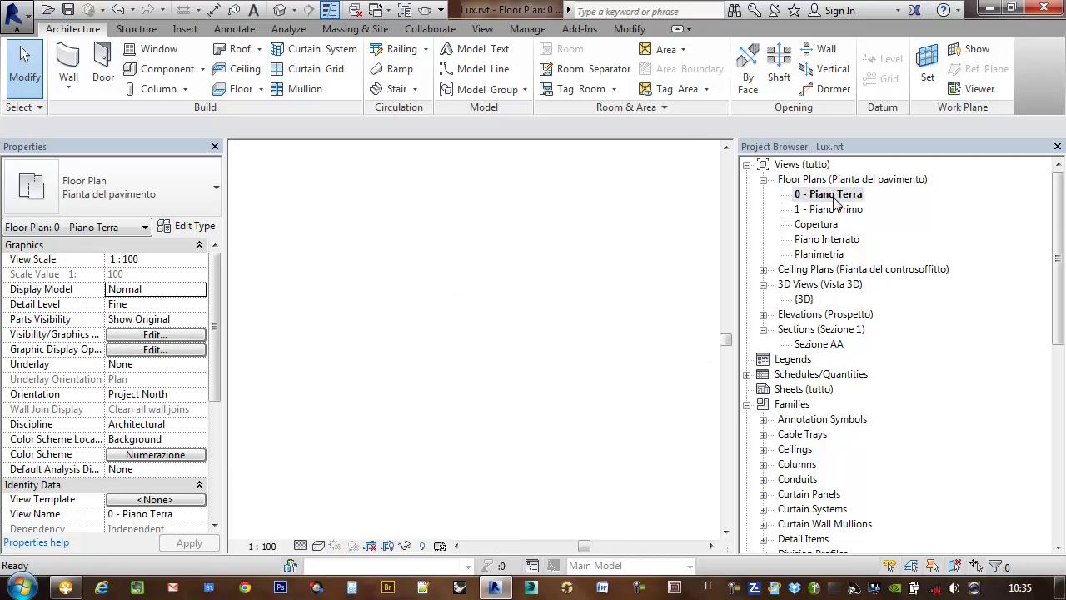
scroll(559, 279, down, 2)
middle_drag(559, 279, 604, 279)
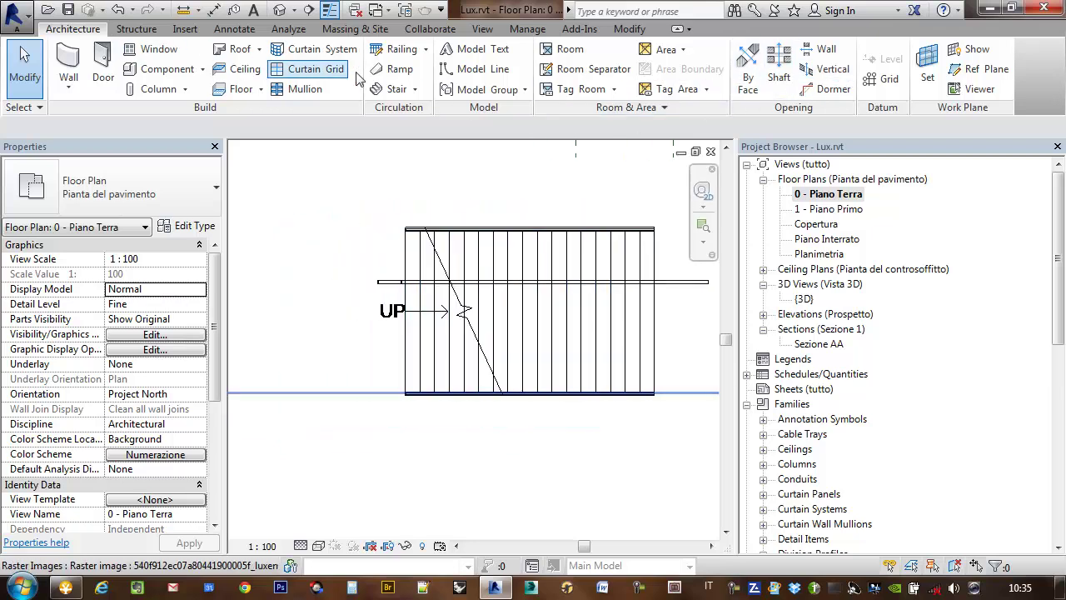
click(401, 49)
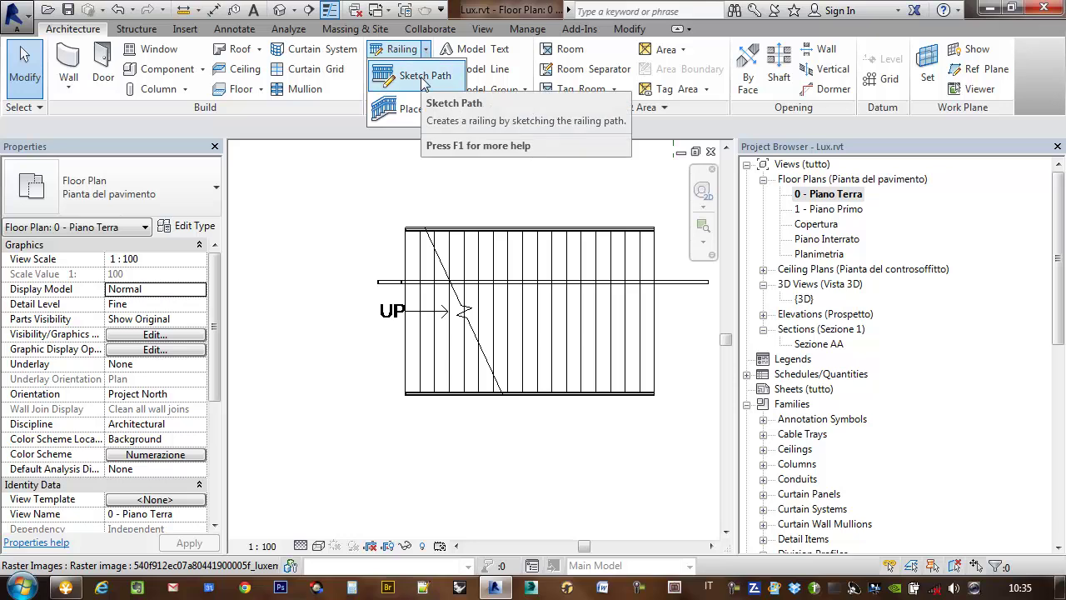
click(422, 77)
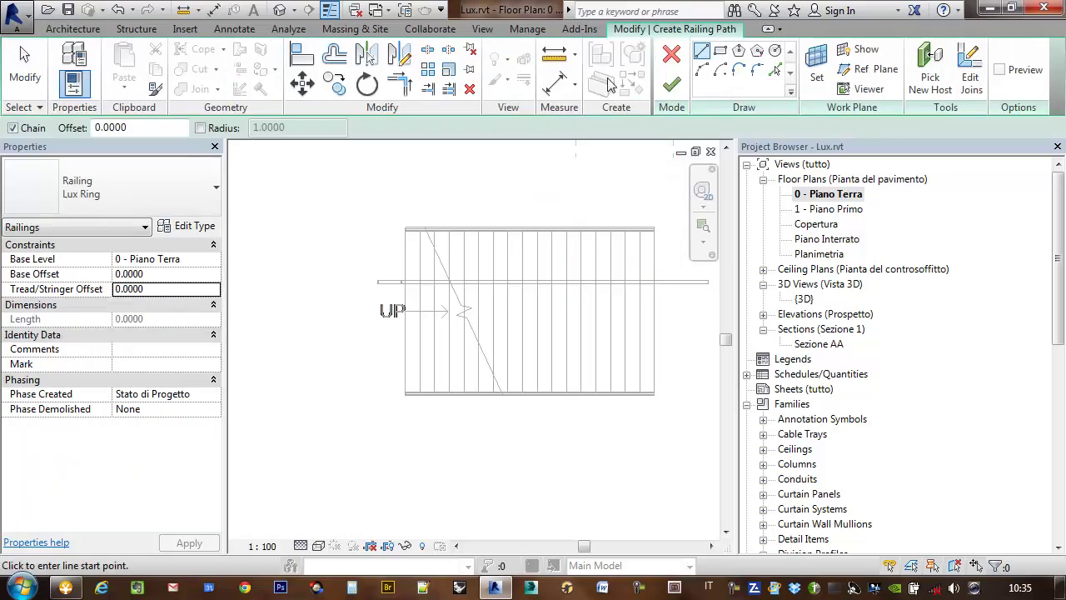
Draw a straight path across the stair's middle, finish the 5.9938 railing, and view it in 3D.
click(388, 347)
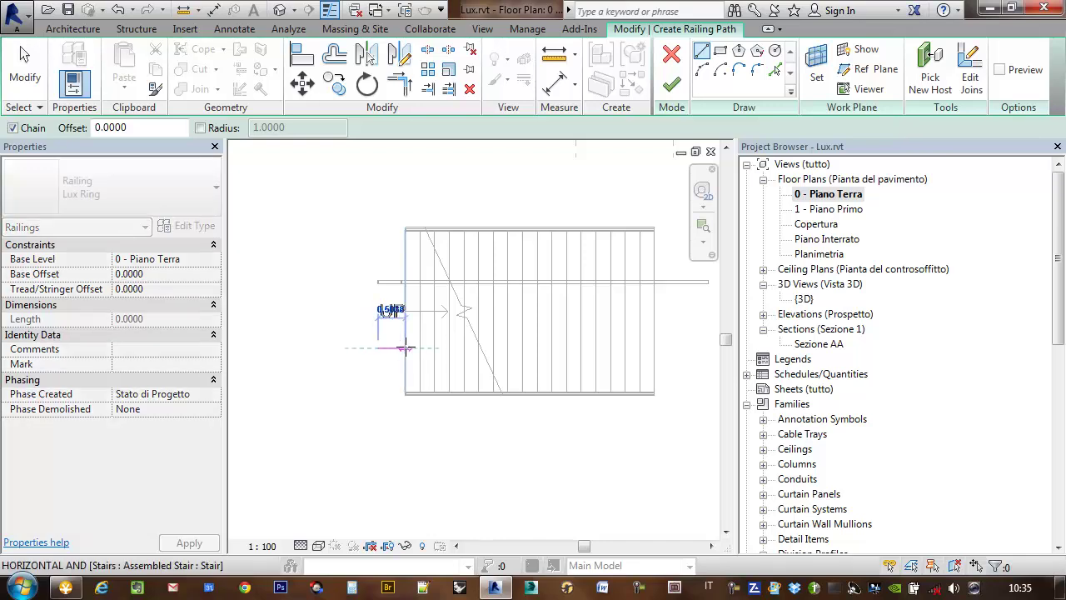
click(654, 348)
click(704, 348)
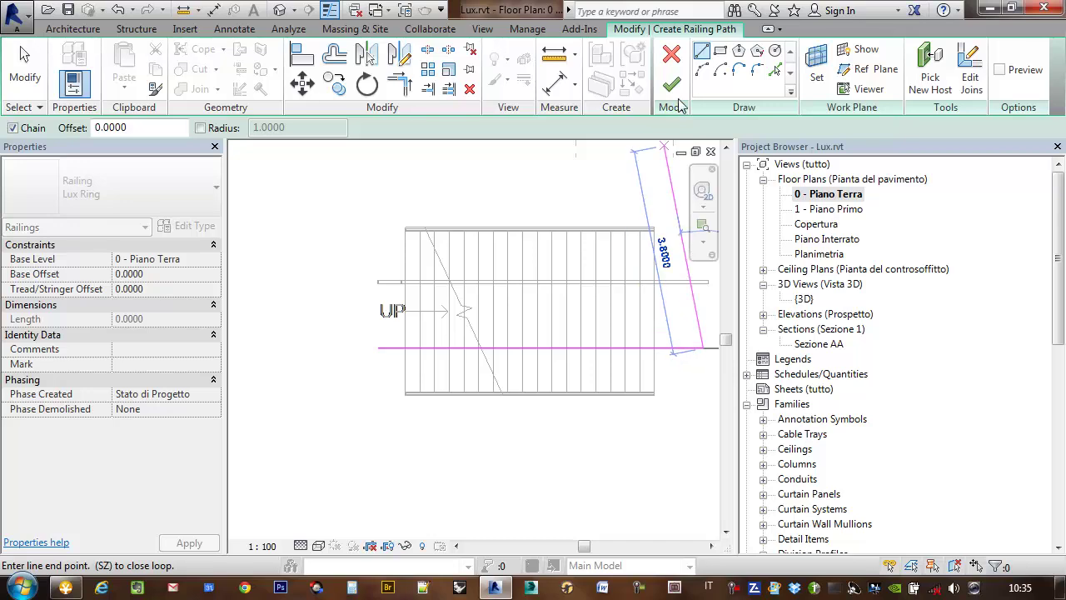
click(671, 83)
middle_drag(616, 265, 587, 265)
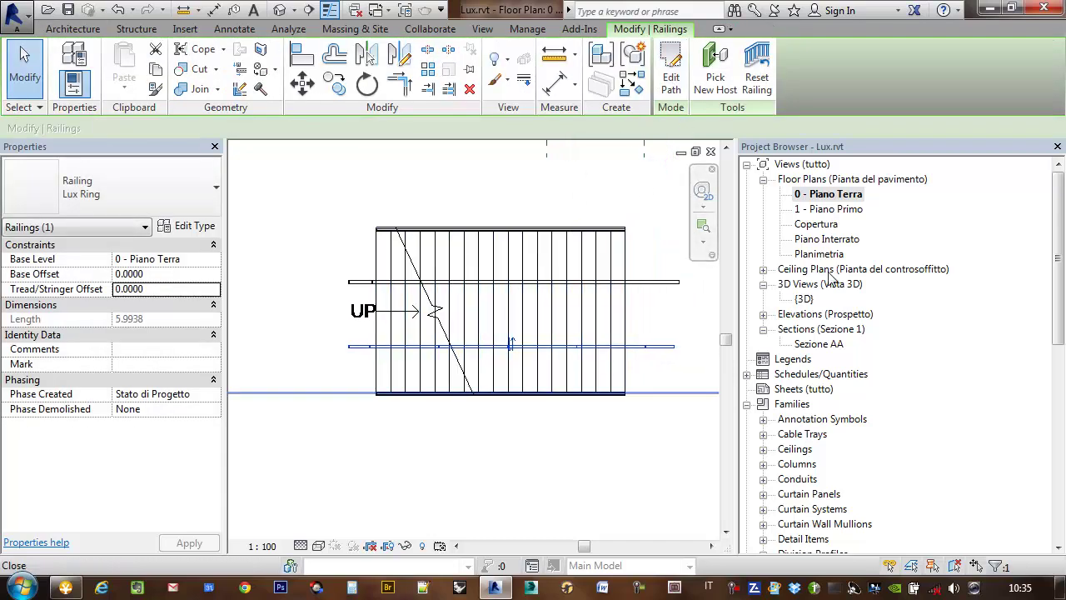
double_click(804, 299)
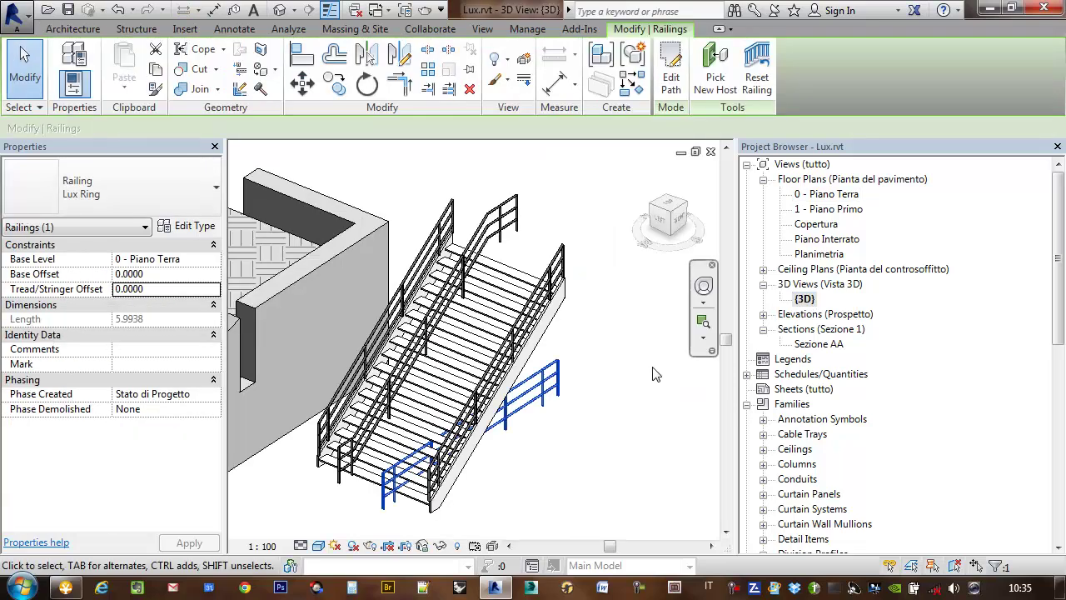
Rehost the new Lux Ring railing on the stair so it rises 7.1159 along the middle.
middle_drag(649, 353, 643, 321)
click(627, 306)
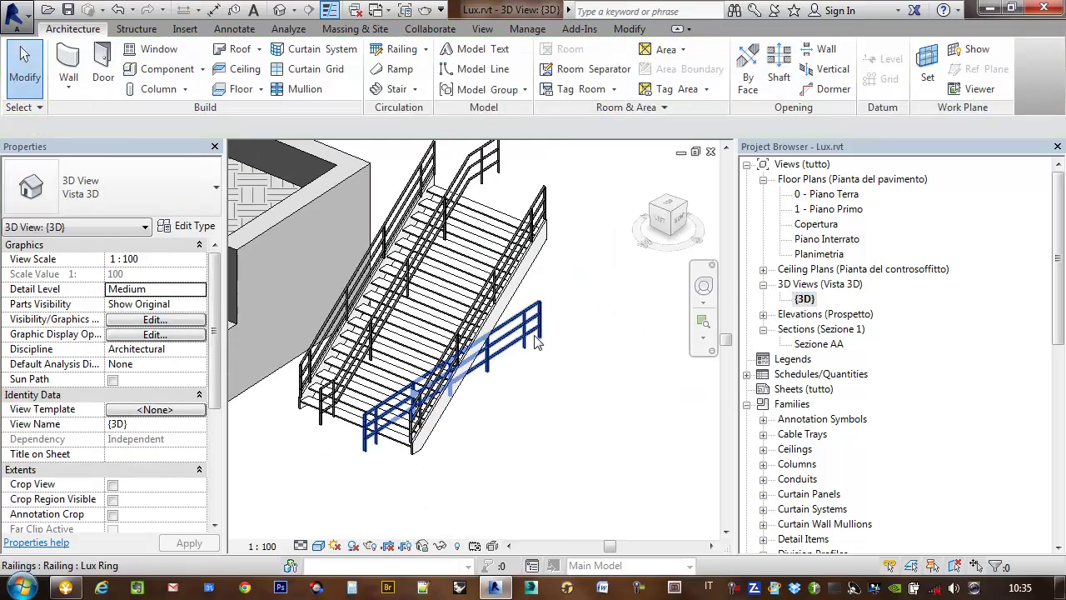
click(534, 331)
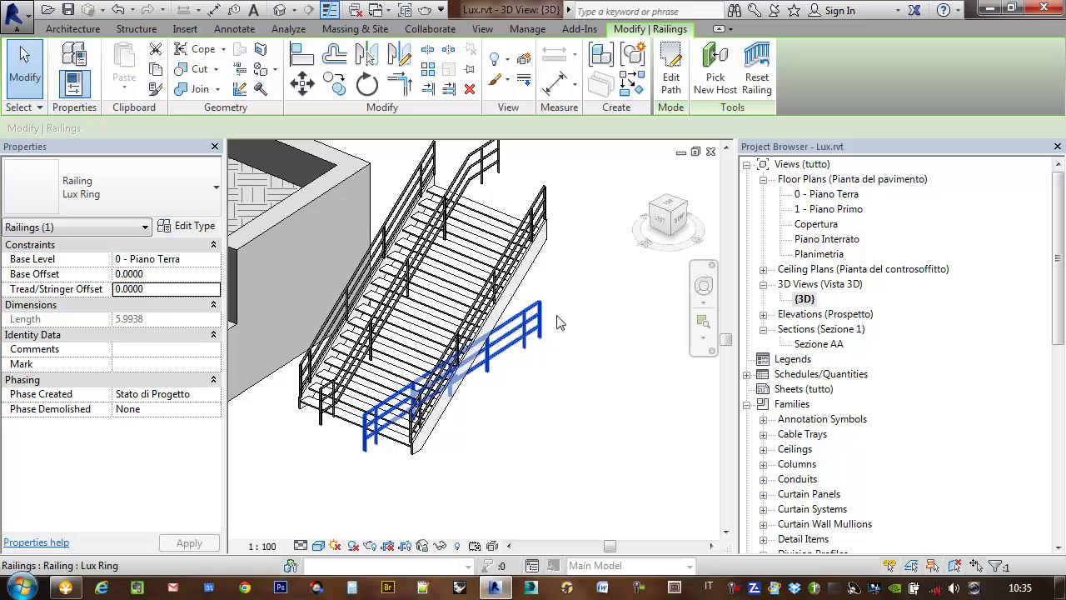
click(715, 71)
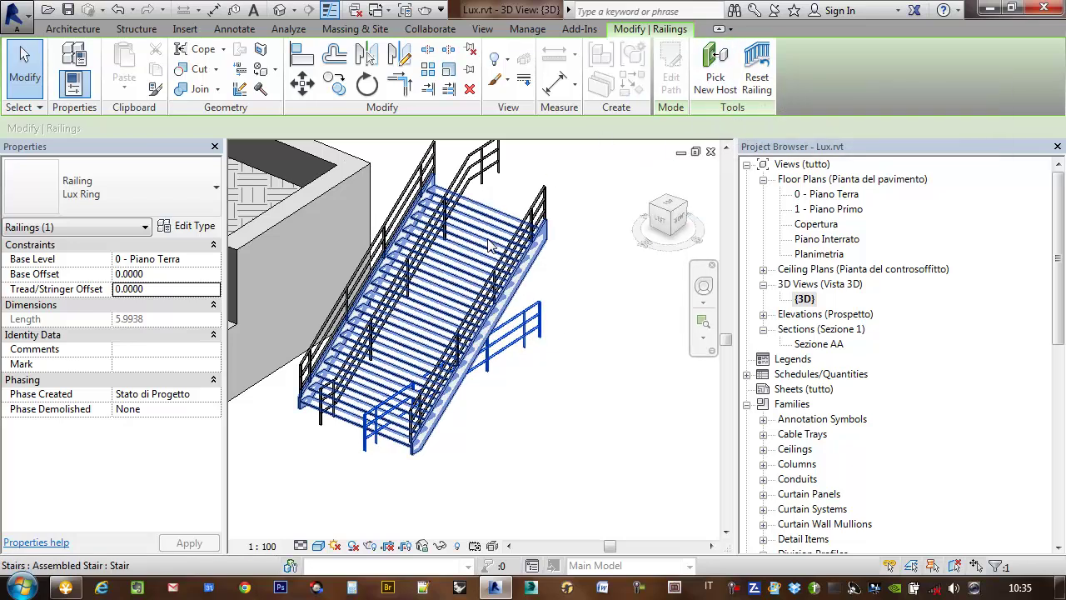
click(492, 246)
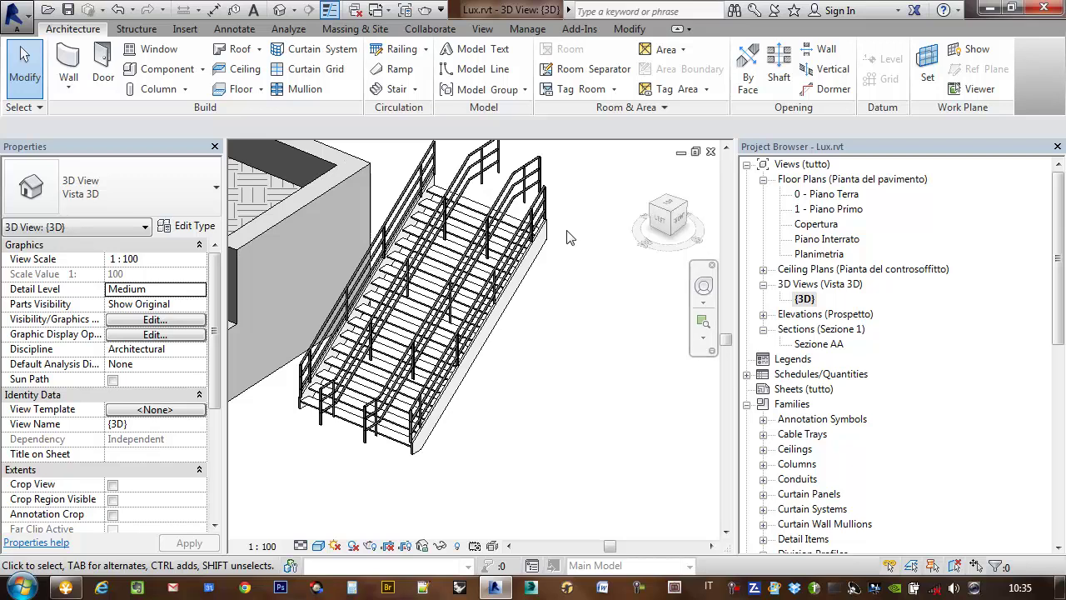
middle_drag(550, 229, 571, 281)
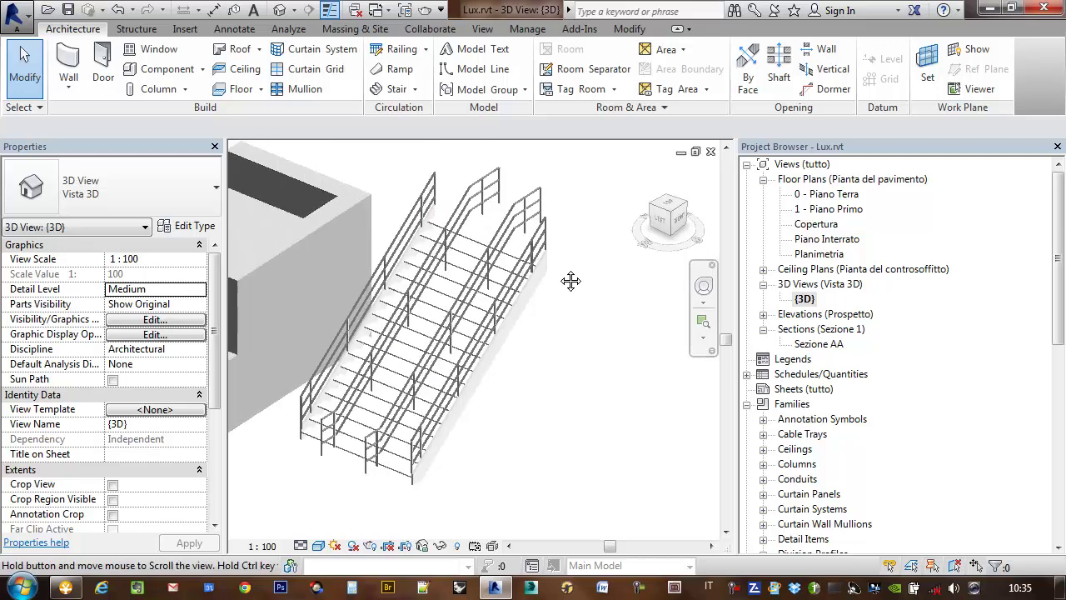
click(518, 236)
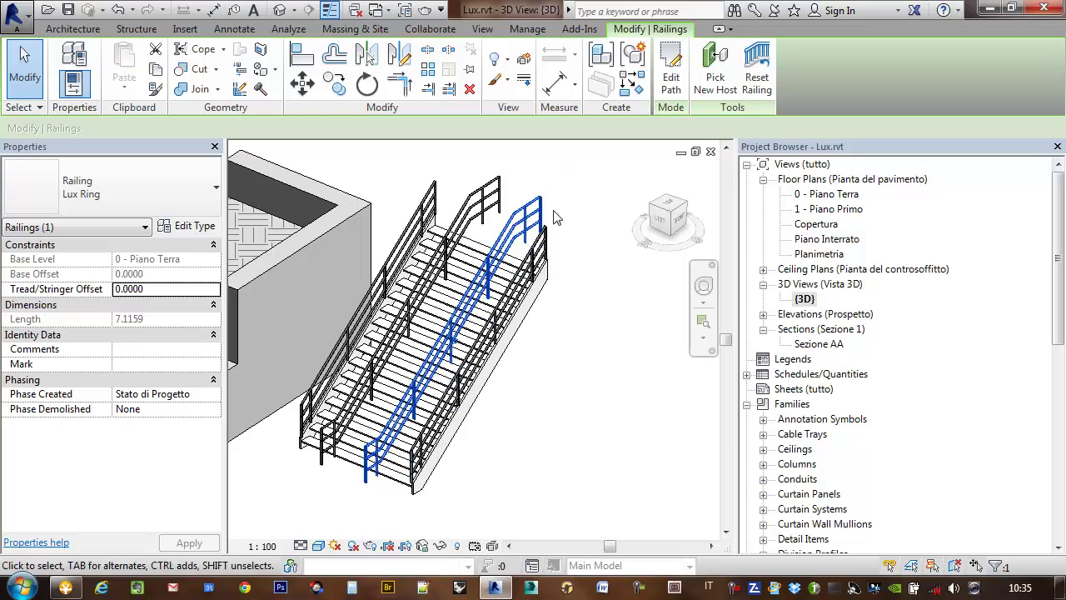
In the centre railing's path, draw two new line segments continuing past the stair's top end.
right_click(550, 225)
click(571, 184)
click(667, 75)
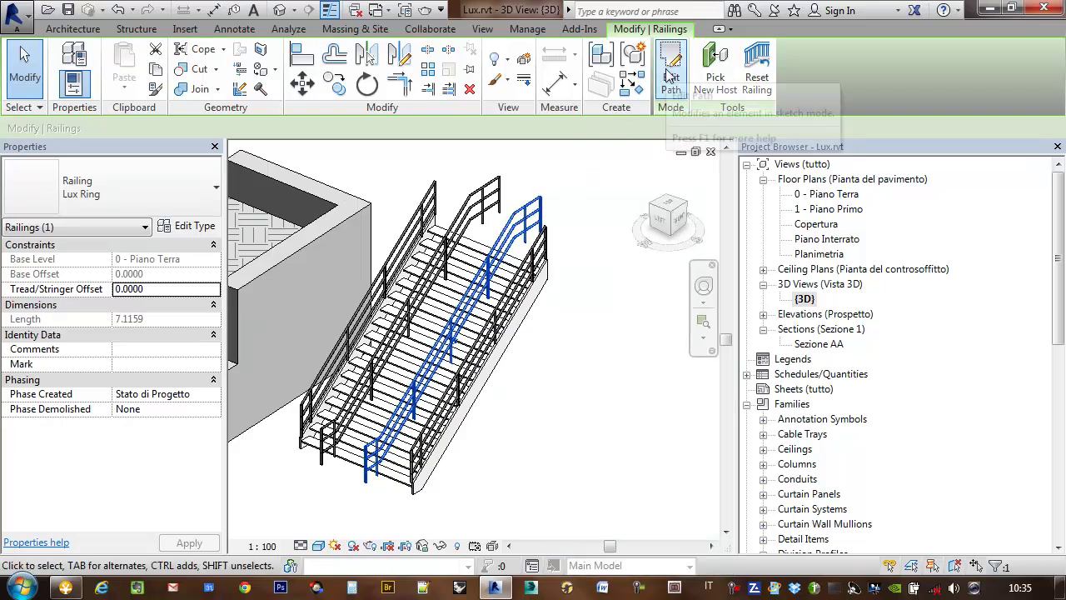
middle_drag(584, 381, 566, 352)
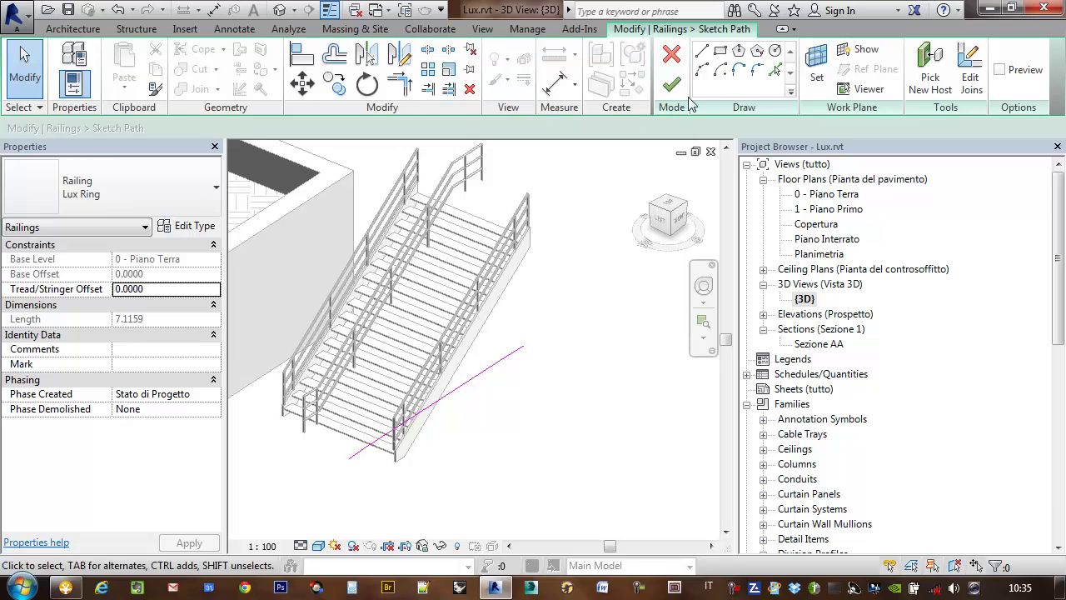
click(702, 52)
click(525, 347)
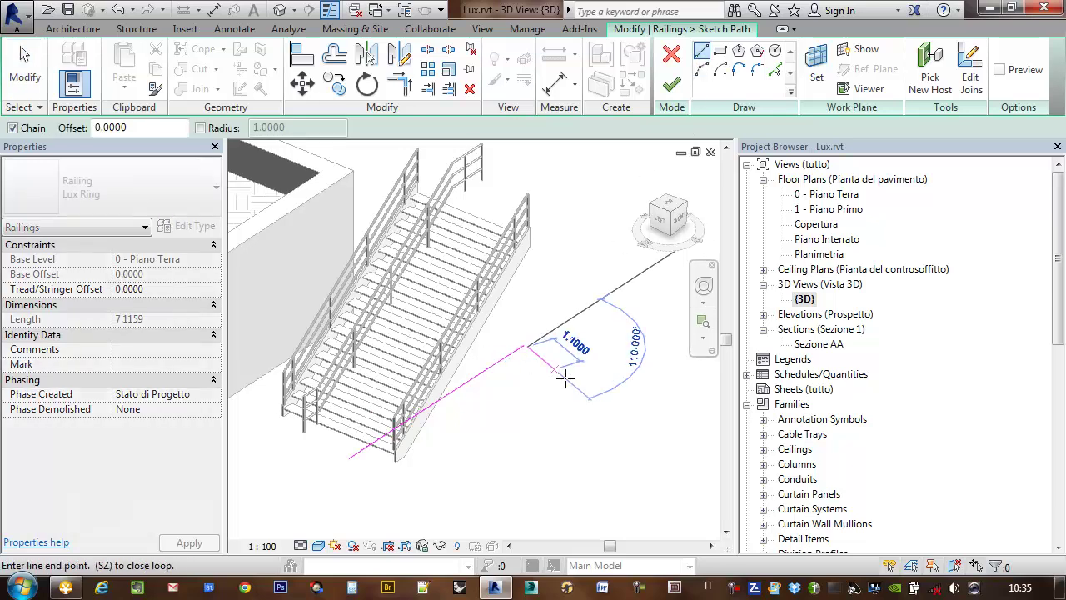
click(523, 344)
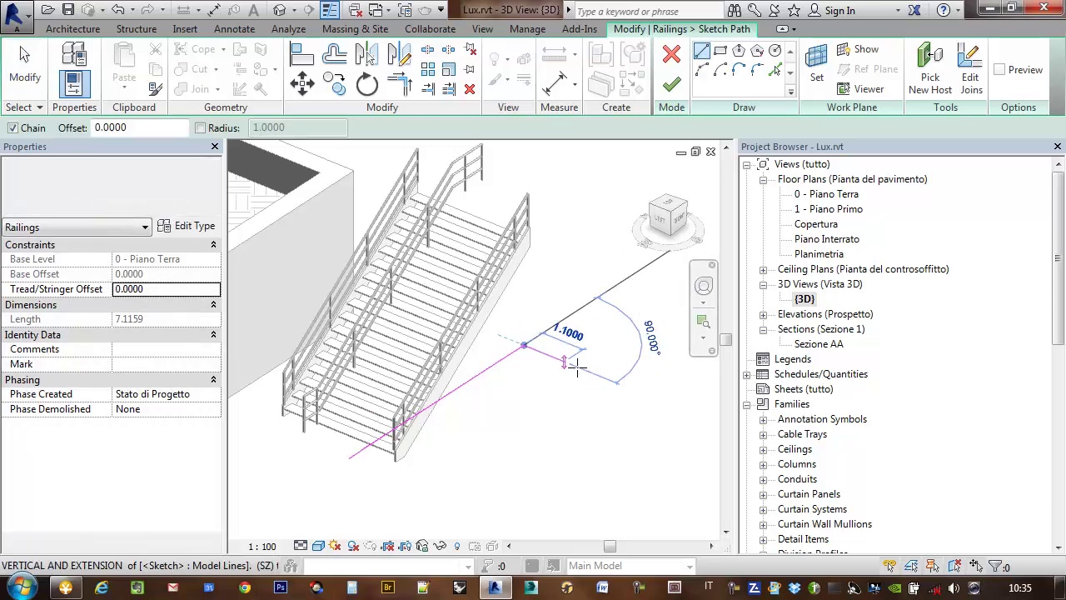
click(585, 370)
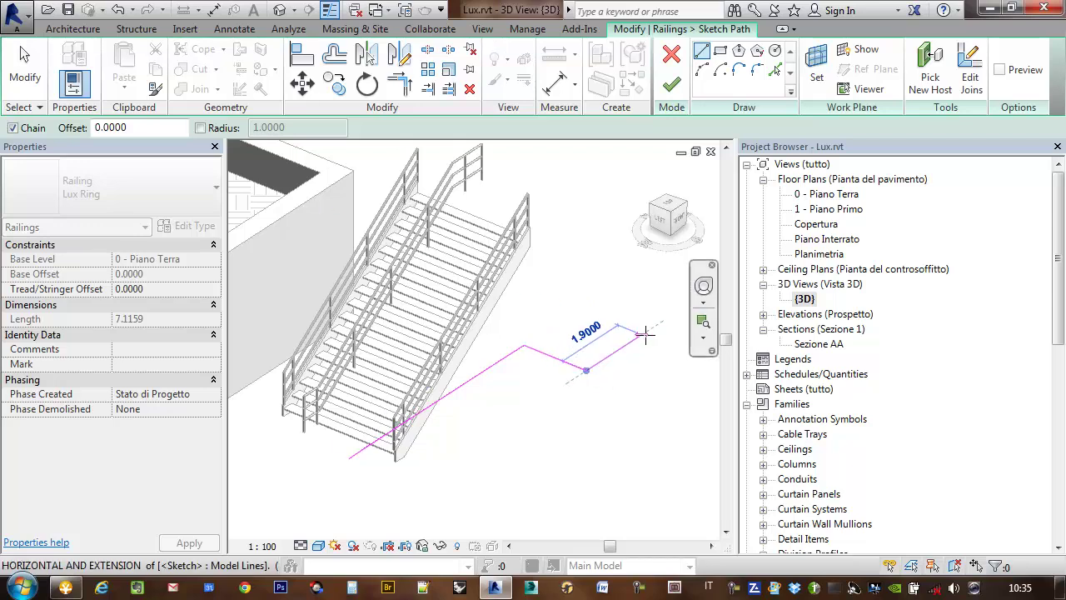
click(647, 332)
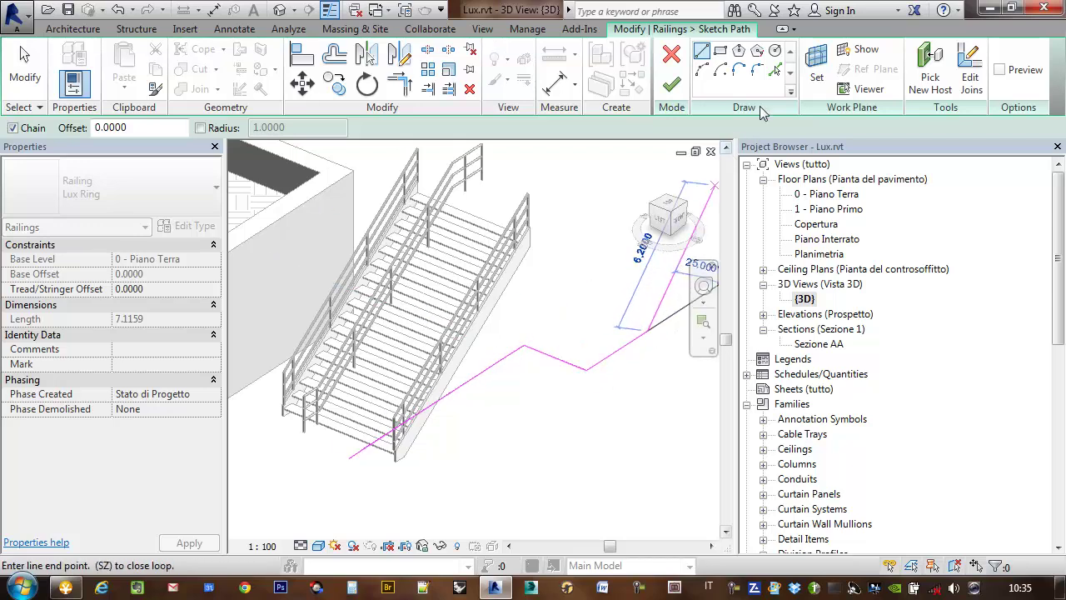
Join the two new segments with a fillet arc and finish the path, lengthening the railing to 10.4438.
click(758, 70)
click(611, 353)
click(570, 358)
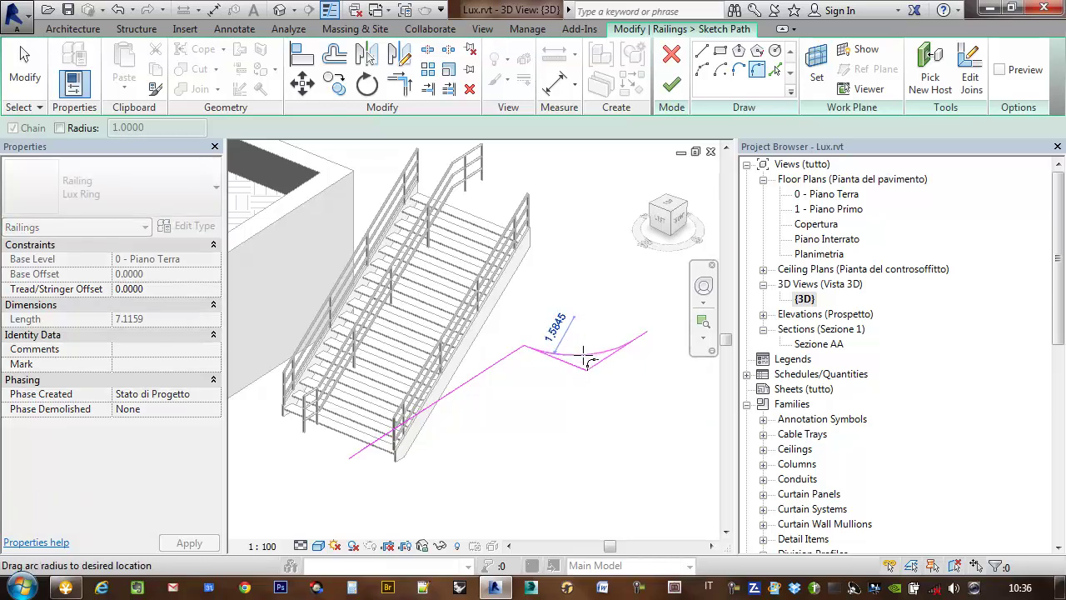
click(598, 359)
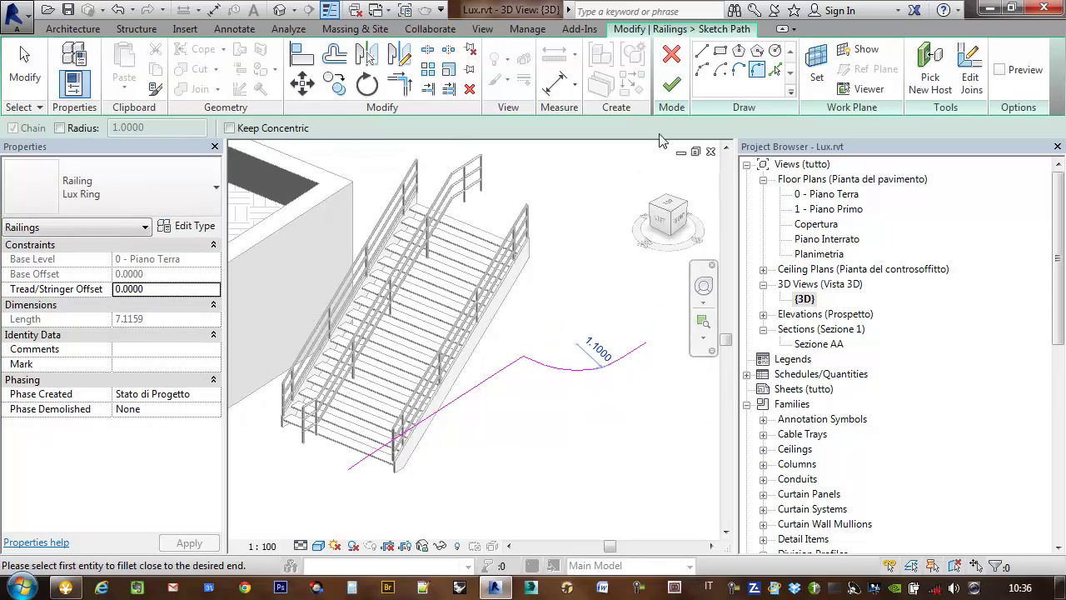
click(673, 86)
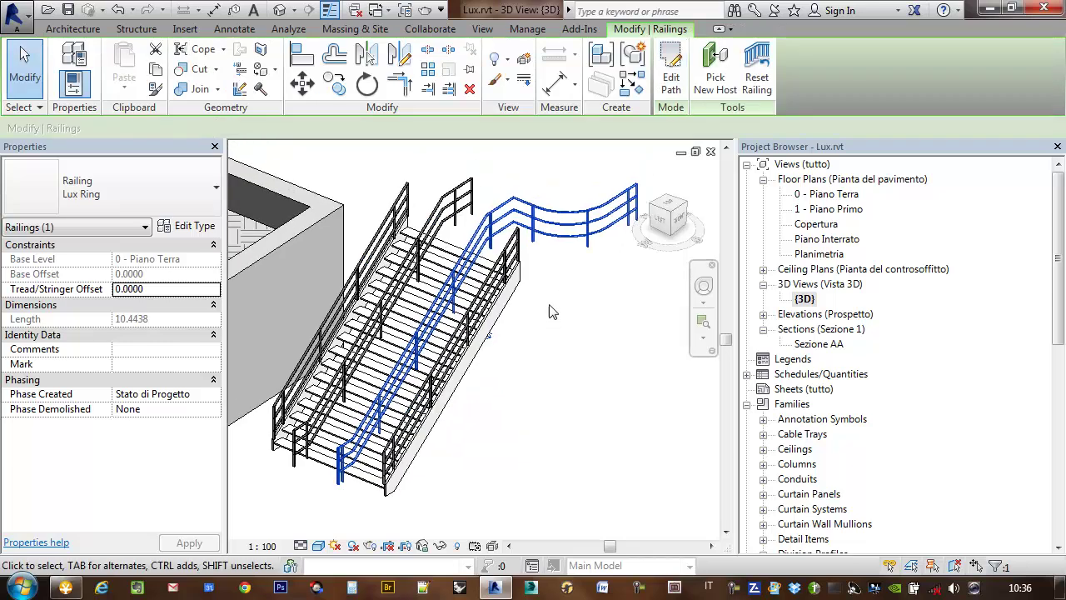
click(567, 285)
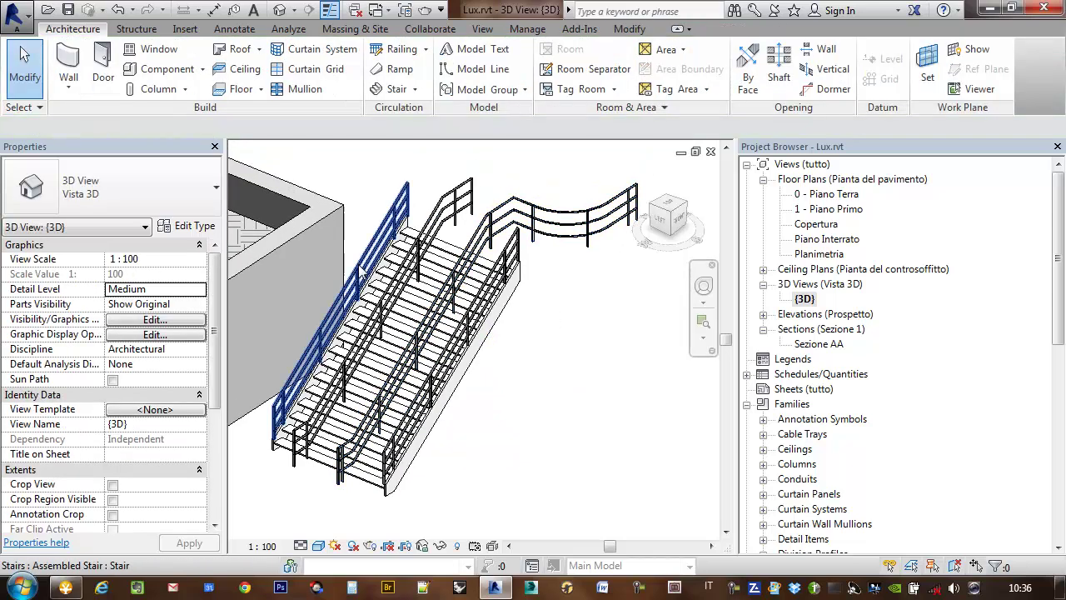
mouse_move(578, 337)
middle_down()
mouse_move(569, 350)
mouse_move(599, 359)
middle_up()
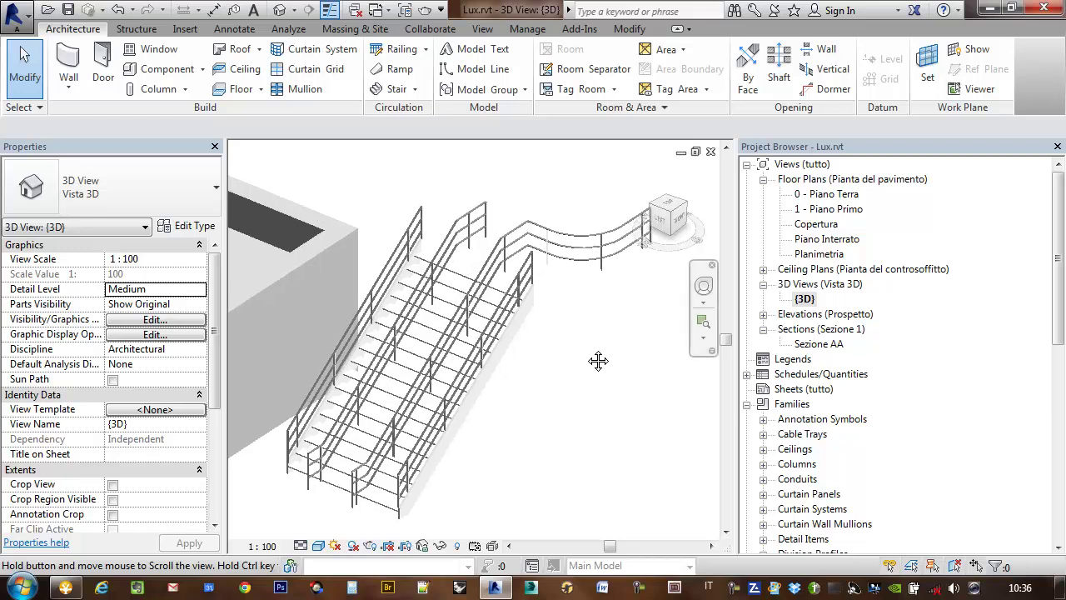
scroll(592, 336, down, 2)
scroll(568, 308, down, 2)
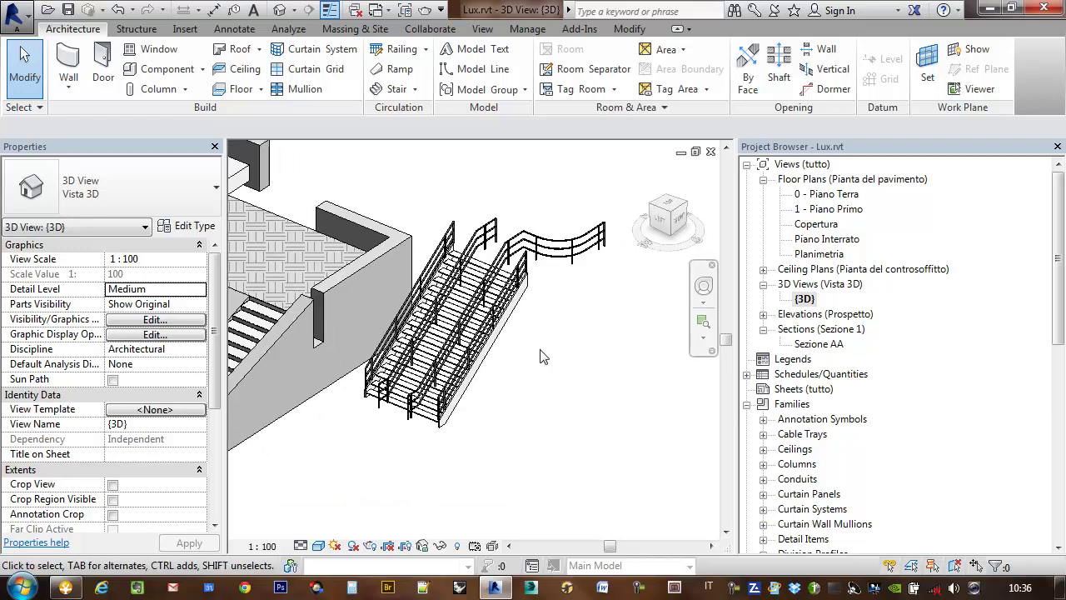